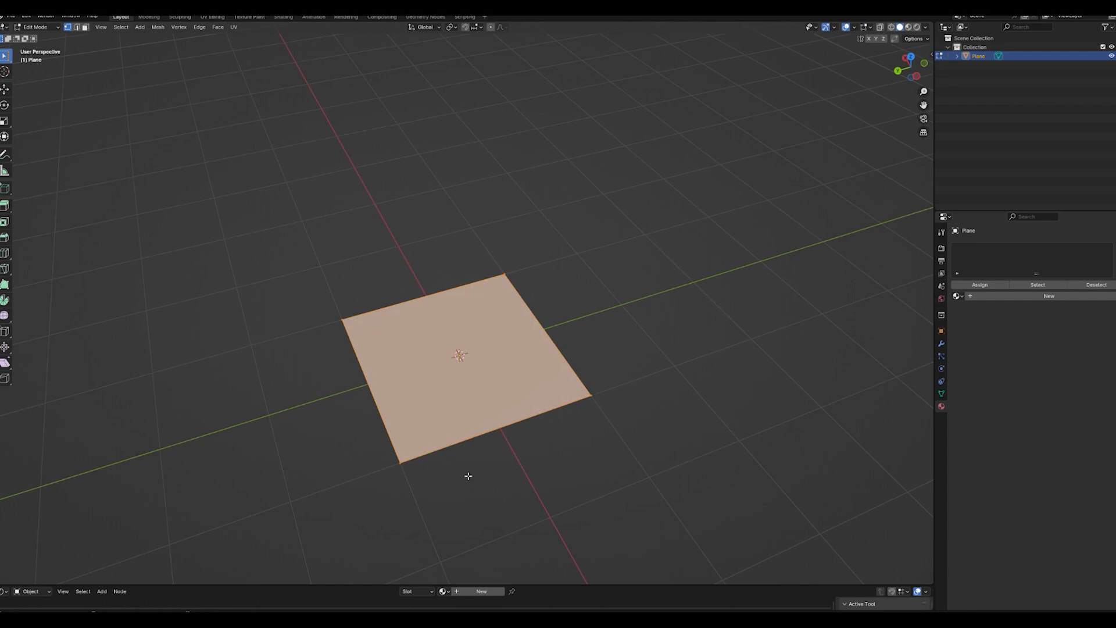
- Subdivide the plane with 5 cuts into a six-by-six grid of faces
scroll(441, 473, down, 2)
mouse_move(442, 473)
middle_down()
mouse_move(492, 469)
mouse_move(471, 483)
mouse_move(441, 461)
middle_up()
right_click(409, 357)
click(410, 357)
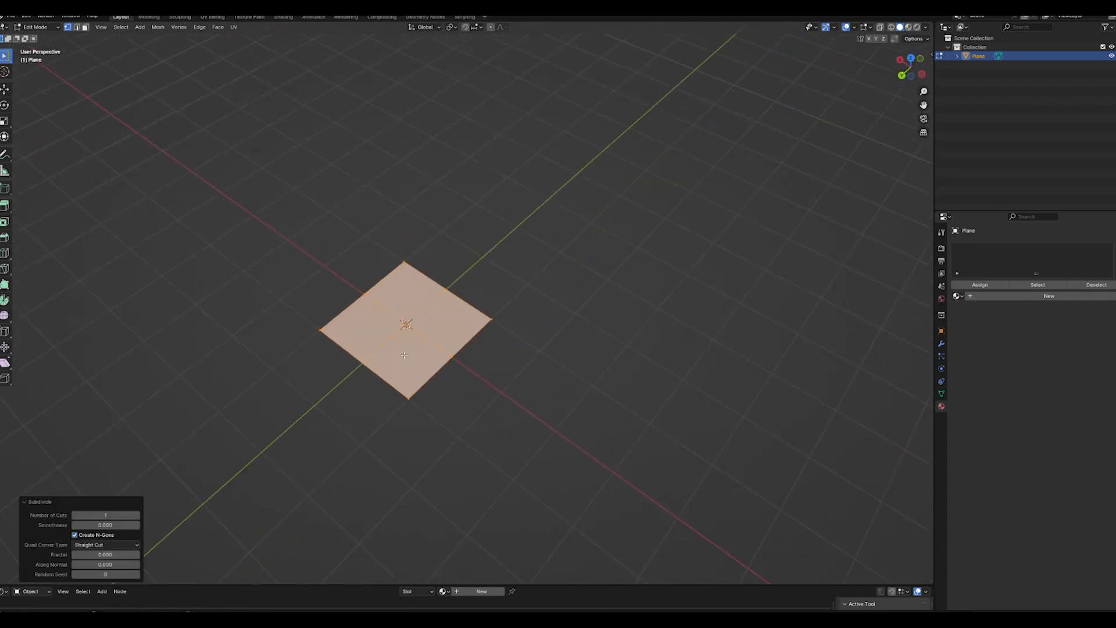
click(137, 516)
click(137, 515)
click(137, 515)
scroll(411, 407, down, 1)
mouse_move(411, 406)
middle_down()
mouse_move(435, 402)
mouse_move(425, 419)
middle_up()
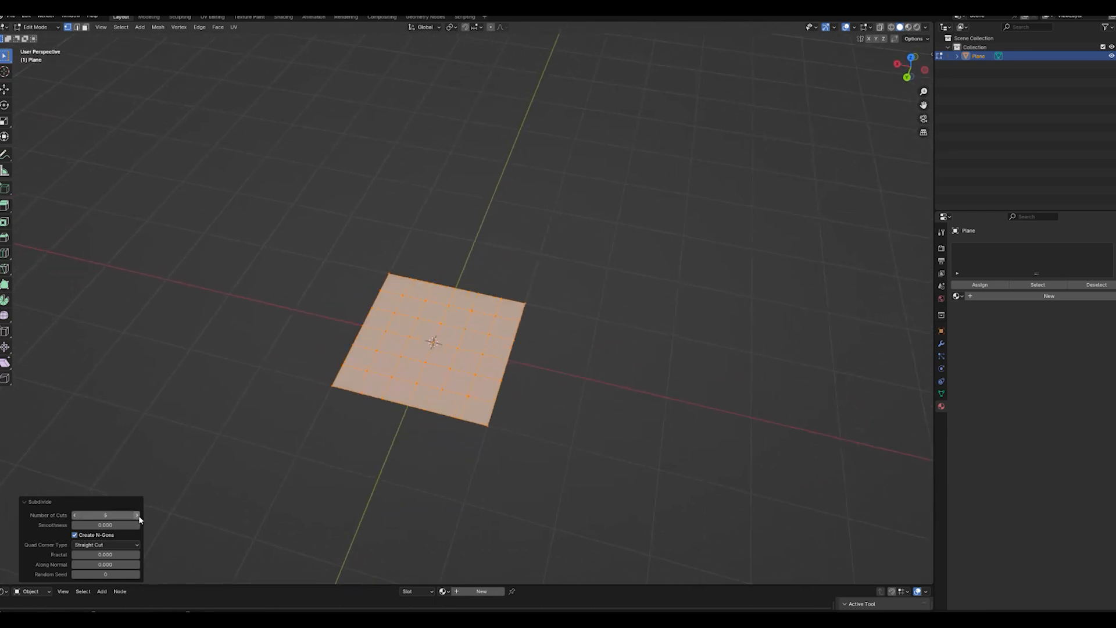
middle_drag(341, 445, 477, 454)
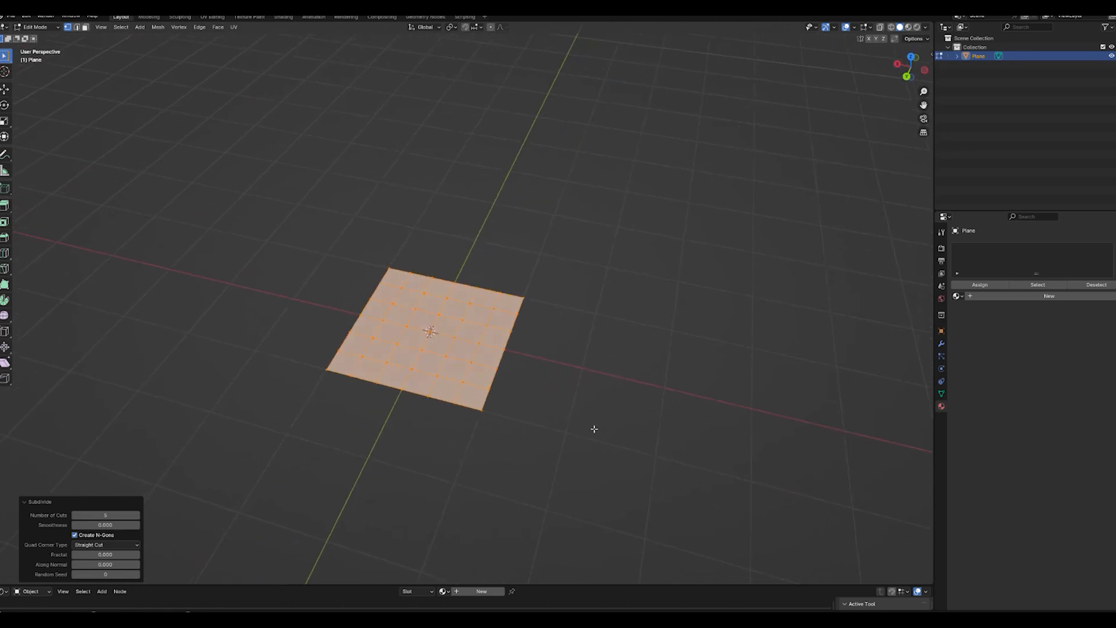
- Inset all grid faces individually by about 0.04 m, and inset them again by about 0.11 m
key(i)
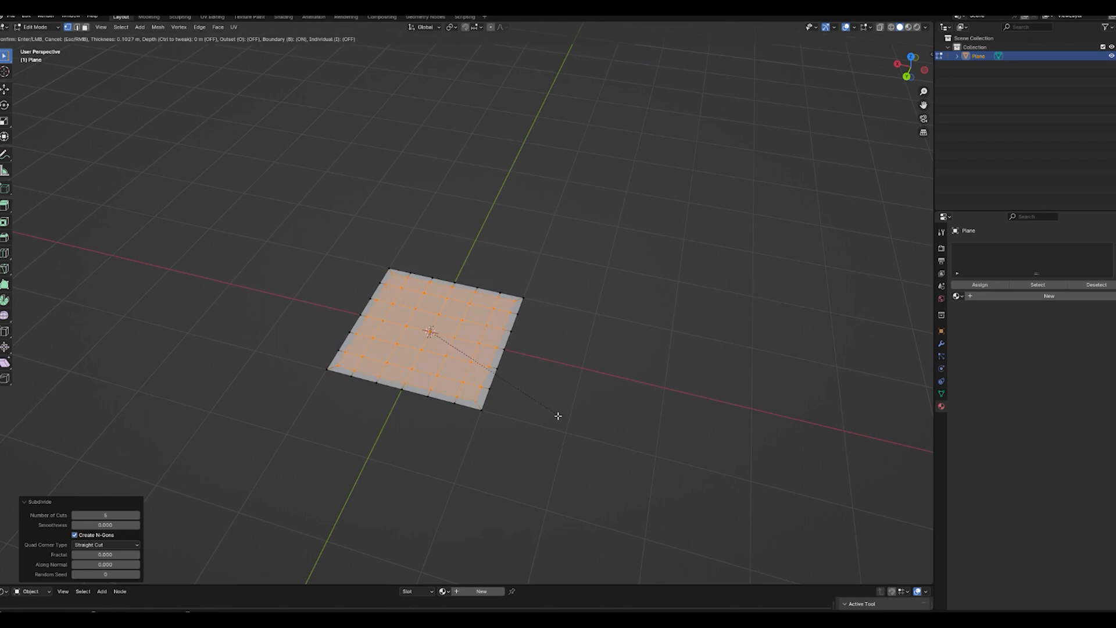
key(i)
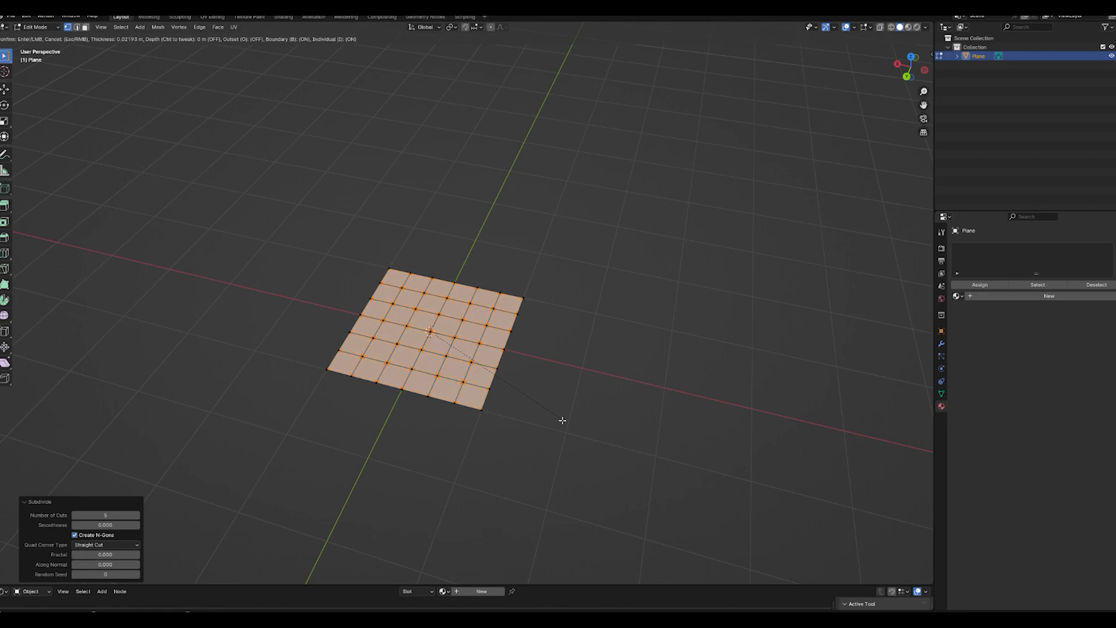
click(561, 421)
key(i)
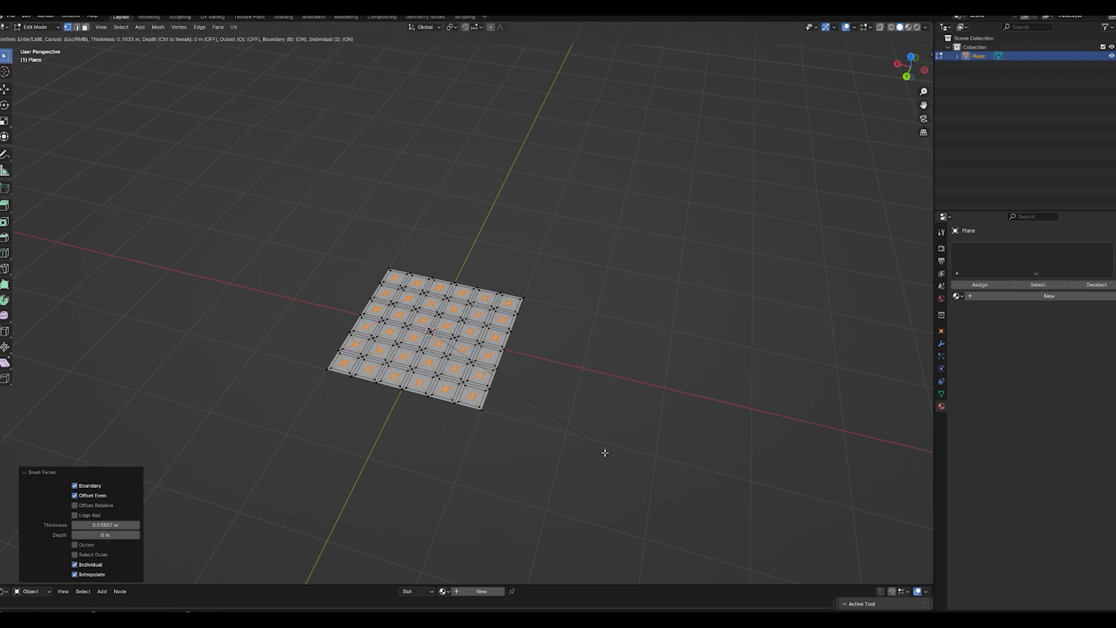
click(605, 453)
scroll(604, 452, up, 3)
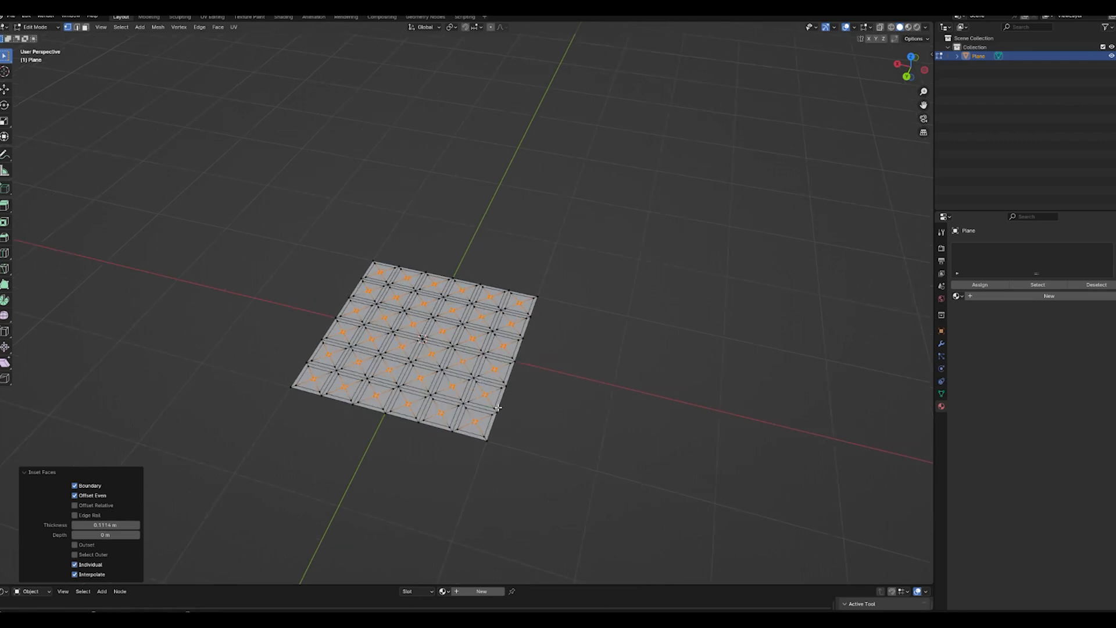
- Raise the small inner faces about 0.22 m along the global Z axis to form pyramids
key(g)
key(z)
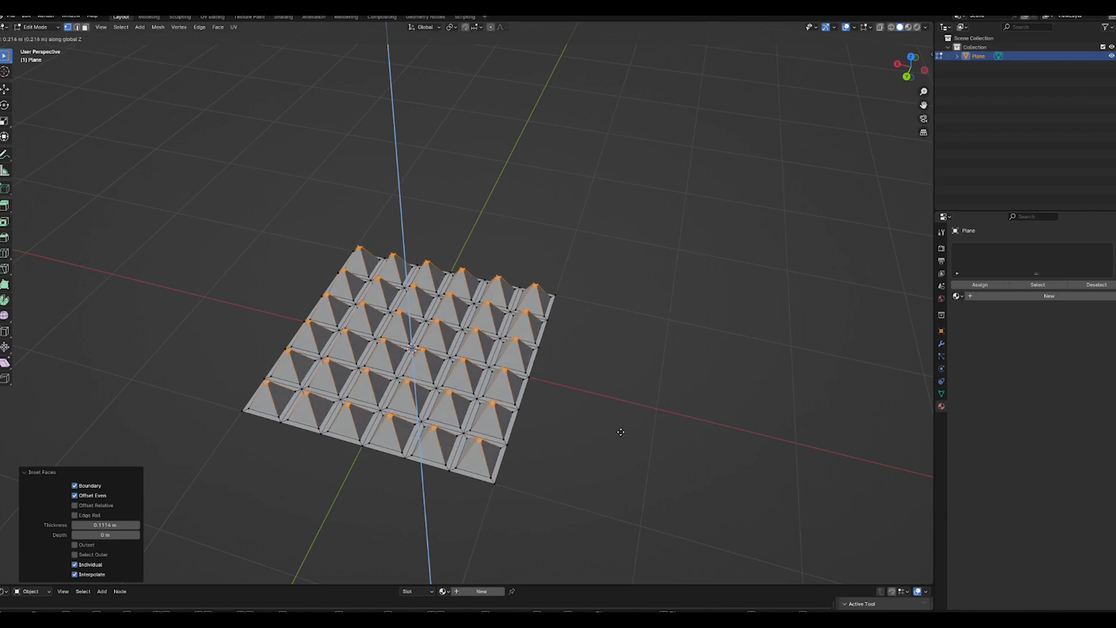
click(619, 431)
middle_drag(546, 411, 493, 375)
scroll(500, 372, up, 3)
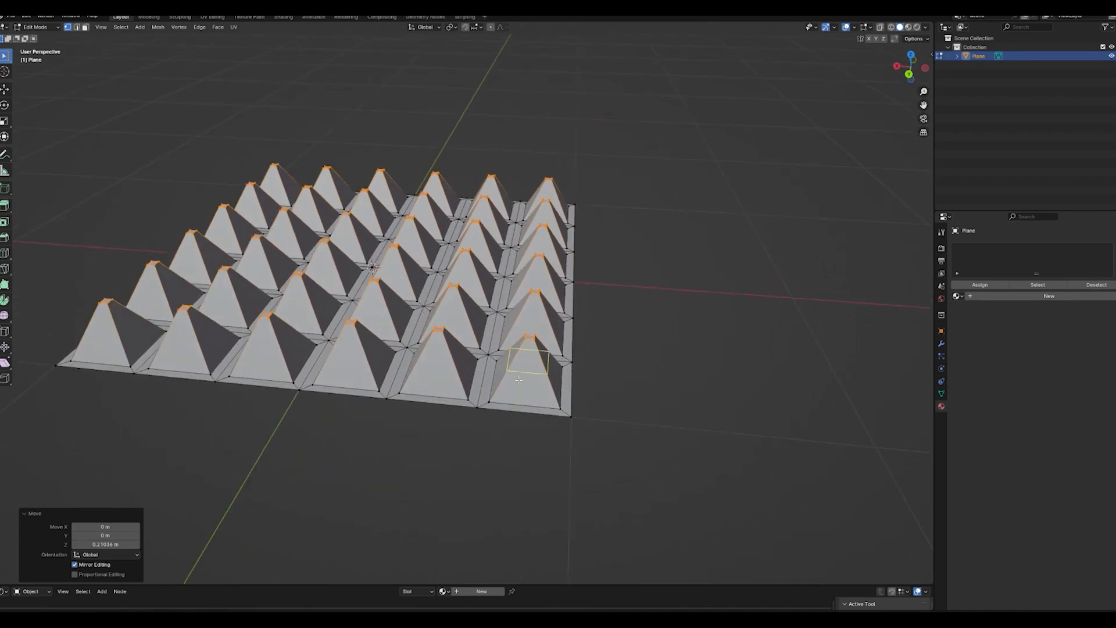
- Add a centred loop cut around the corner pyramid and try to scale it
alt+click(518, 380)
key(g)
key(g)
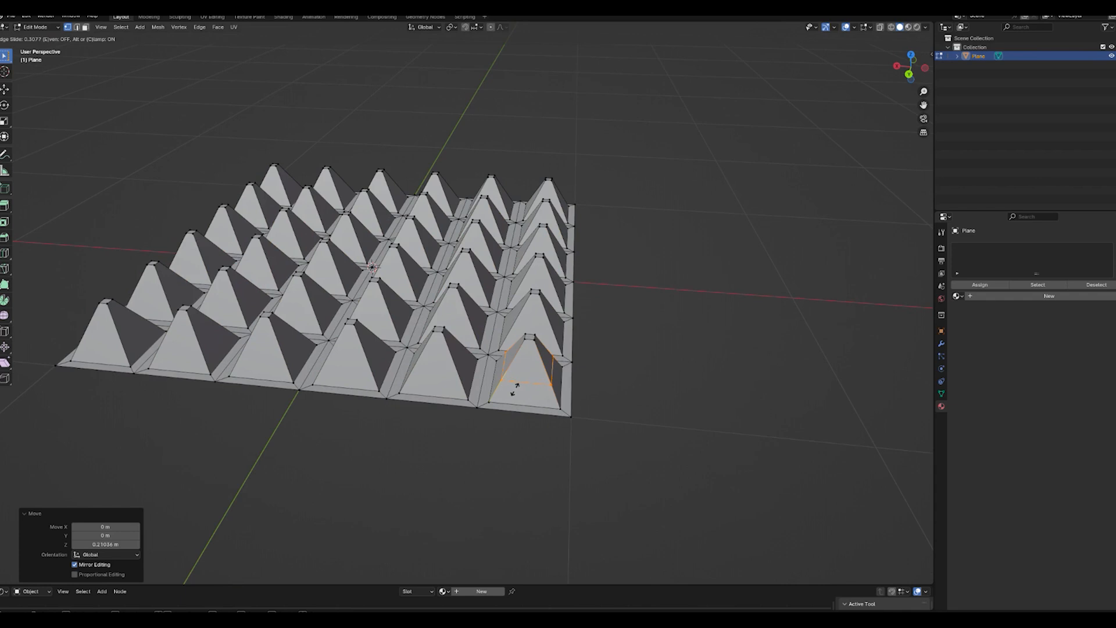
right_click(517, 390)
key(s)
right_click(605, 393)
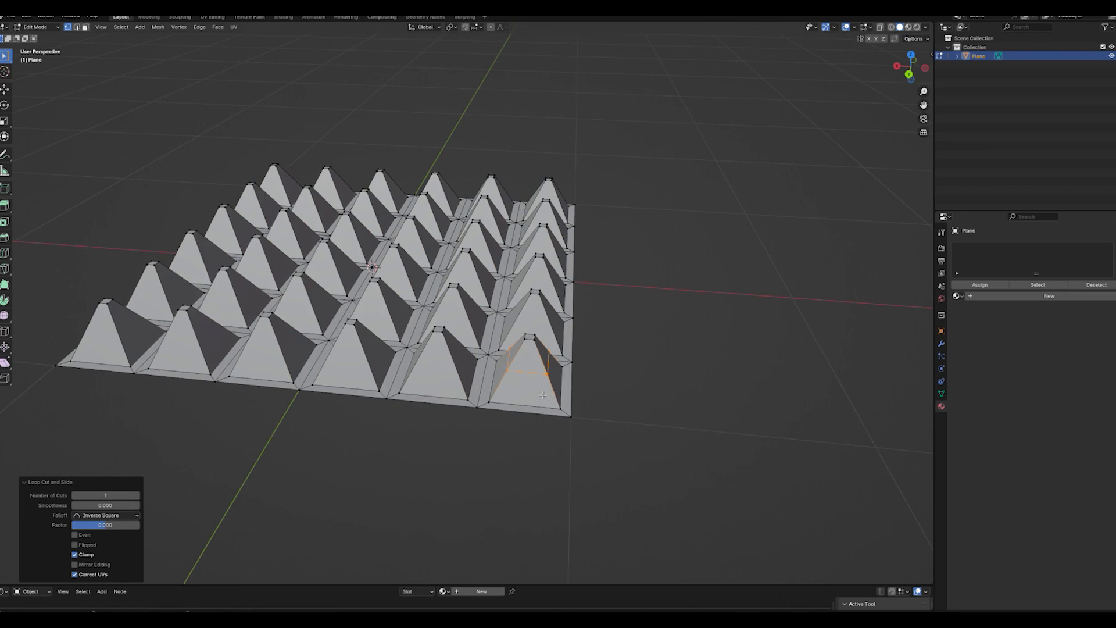
- Undo the loop cut and the raising of the inner faces
scroll(524, 419, down, 5)
middle_drag(506, 406, 481, 365)
middle_drag(431, 410, 434, 368)
key(ctrl+z)
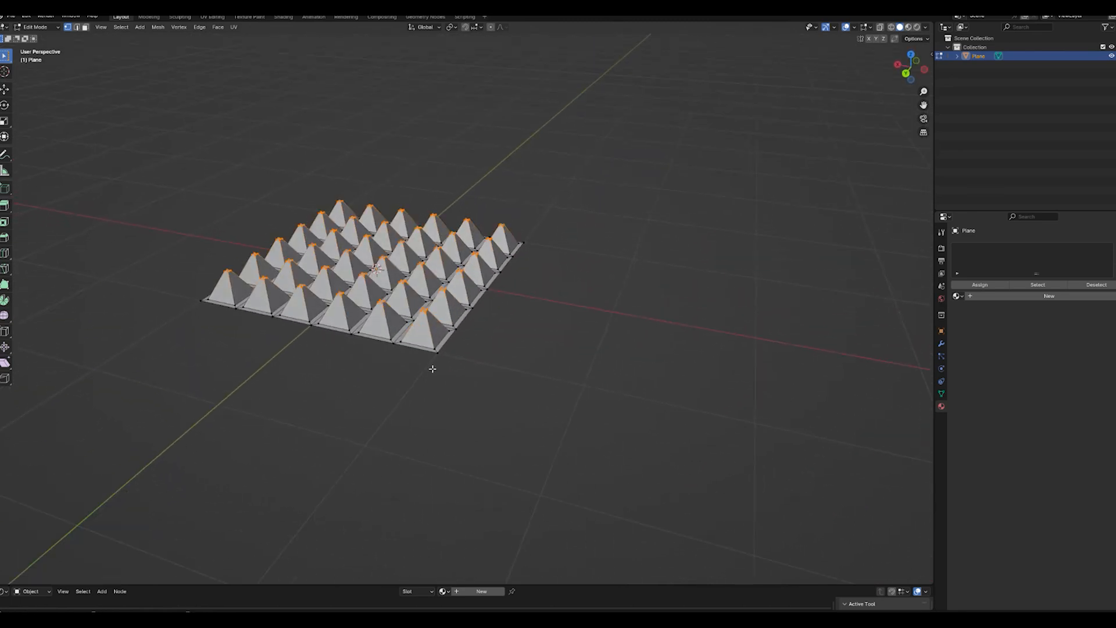
key(ctrl+z)
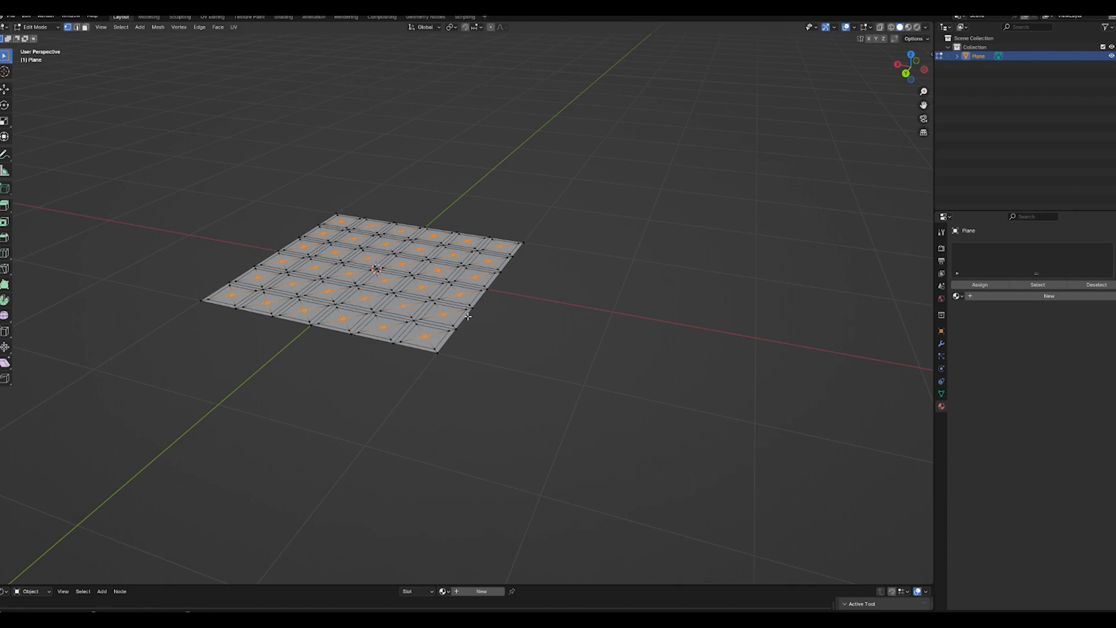
key(s)
click(506, 362)
scroll(479, 364, down, 1)
middle_drag(477, 364, 539, 425)
key(s)
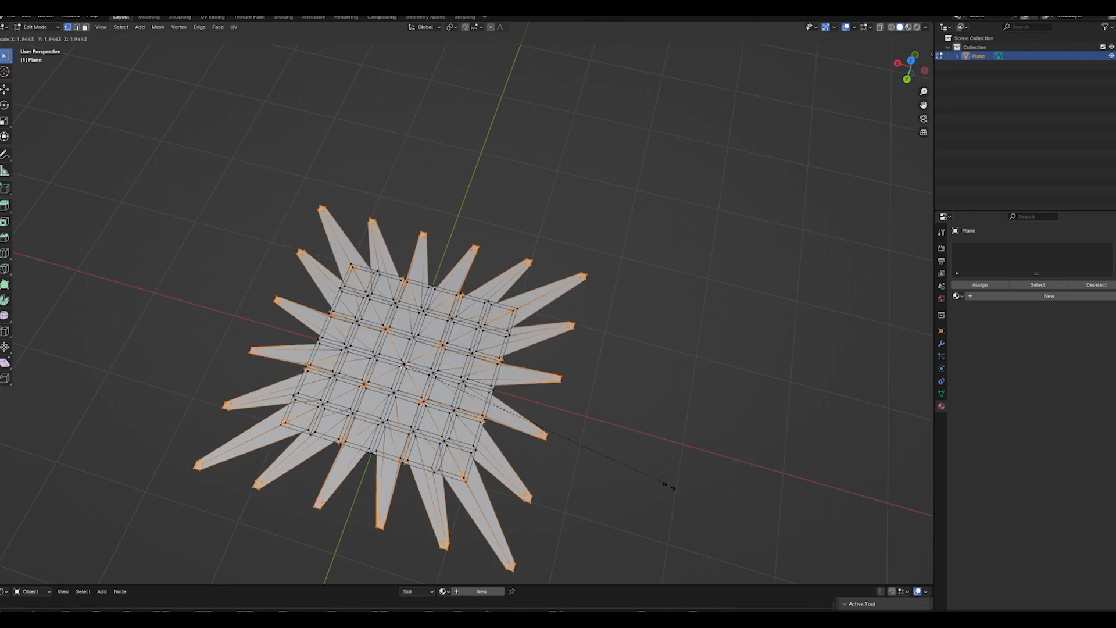
right_click(578, 454)
middle_drag(578, 453, 584, 438)
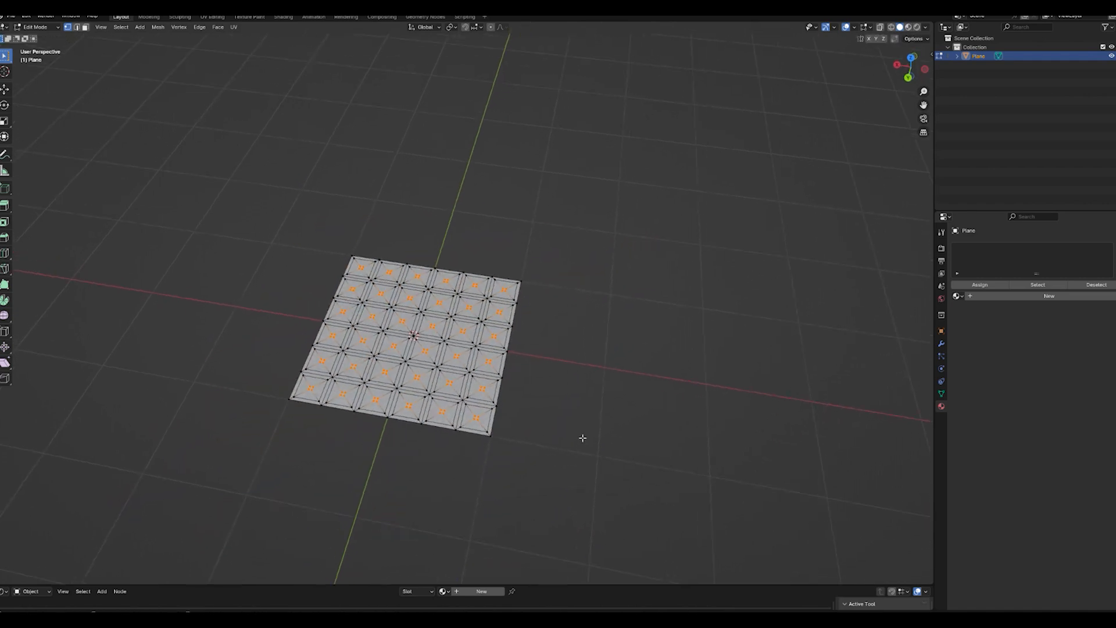
- With individual origins as pivot, scale the inner faces by 4.24 and raise them about 0.12 m along Z
key(period)
click(634, 458)
key(s)
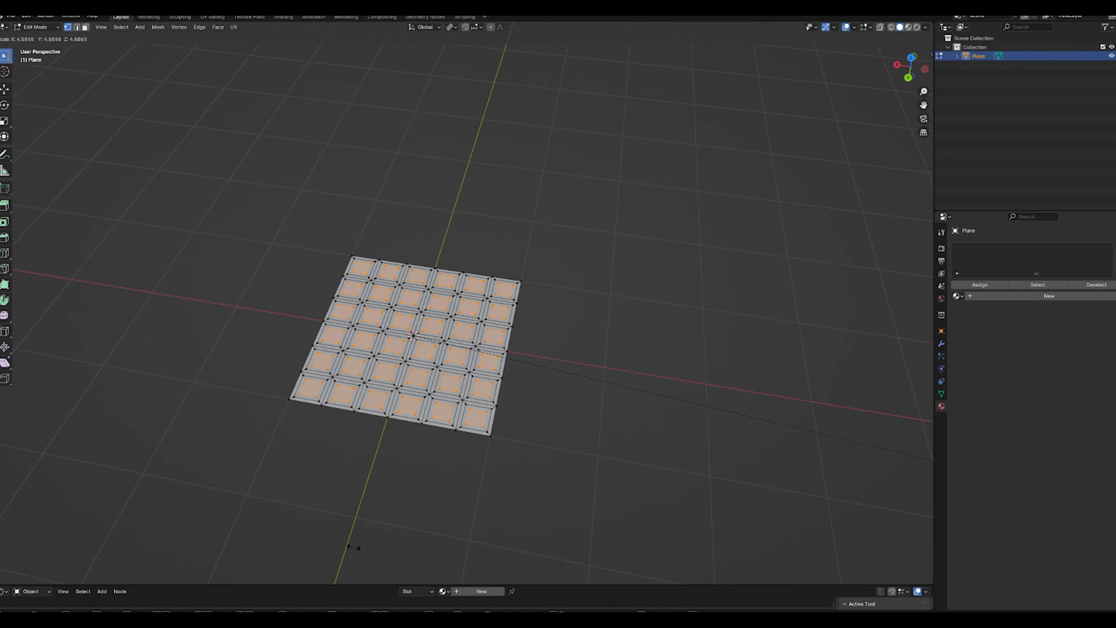
click(290, 515)
middle_drag(291, 515, 453, 443)
key(e)
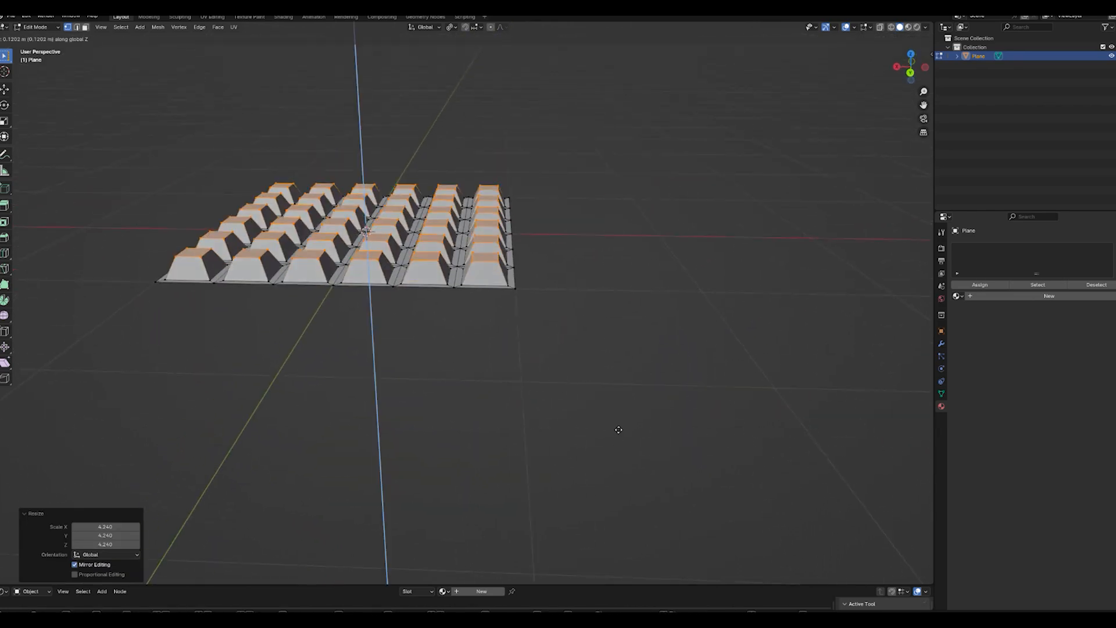
click(618, 429)
- Inset the raised faces individually by about 0.05 m and raise the new inner faces about 0.097 m along Z
key(i)
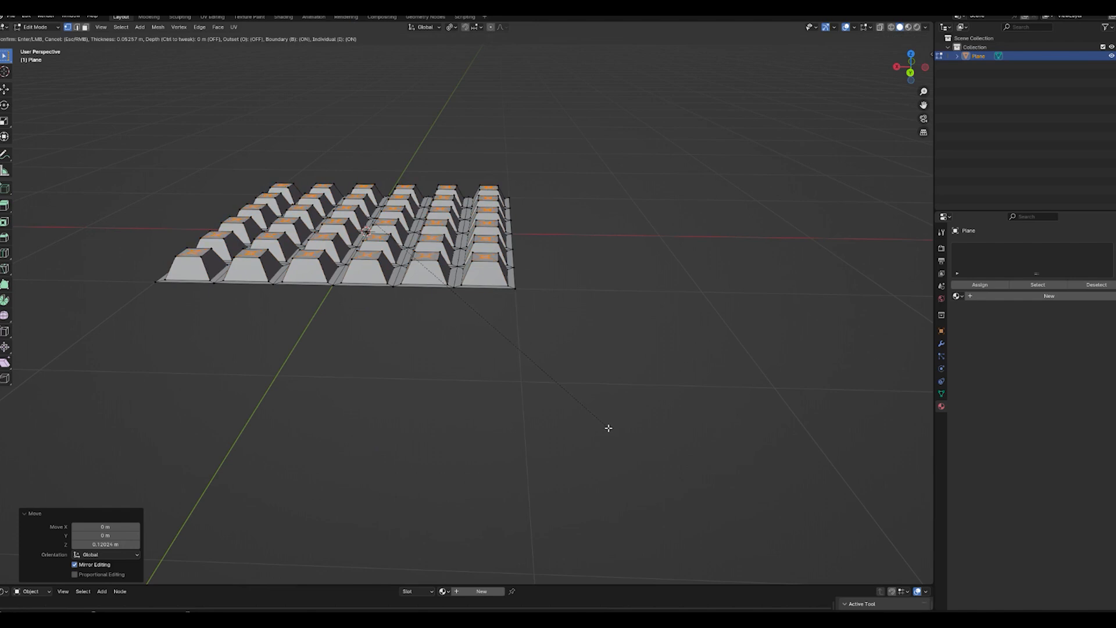
click(609, 428)
key(e)
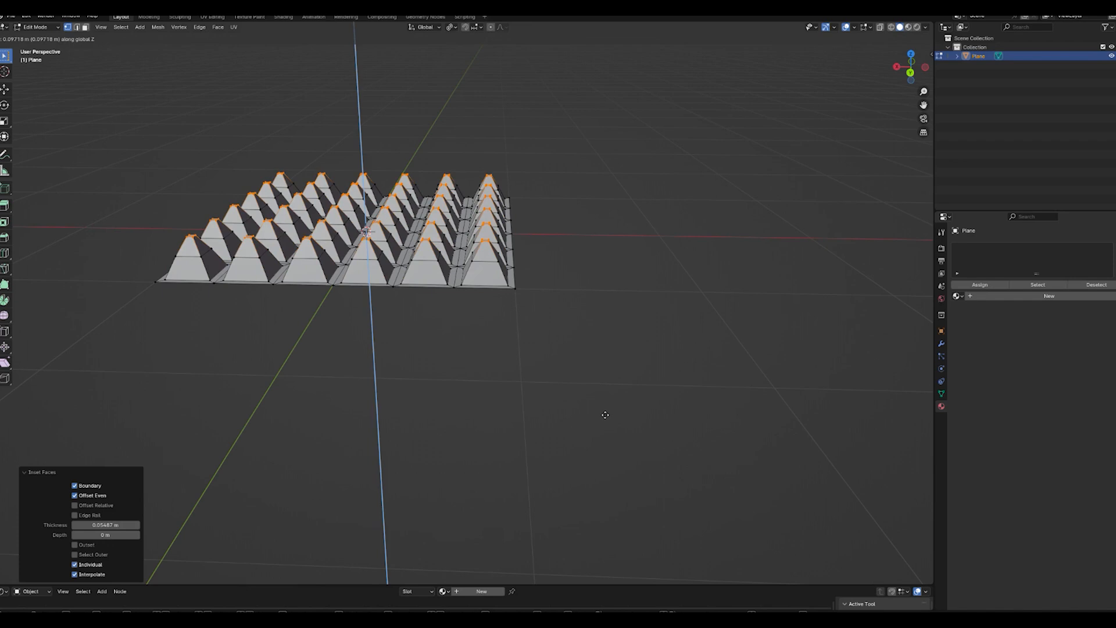
click(604, 414)
- Select the mid-height edge on the corner pyramid's front face and extend the selection to similar elements by Normal
shift+middle_drag(496, 339, 433, 411)
scroll(468, 414, up, 1)
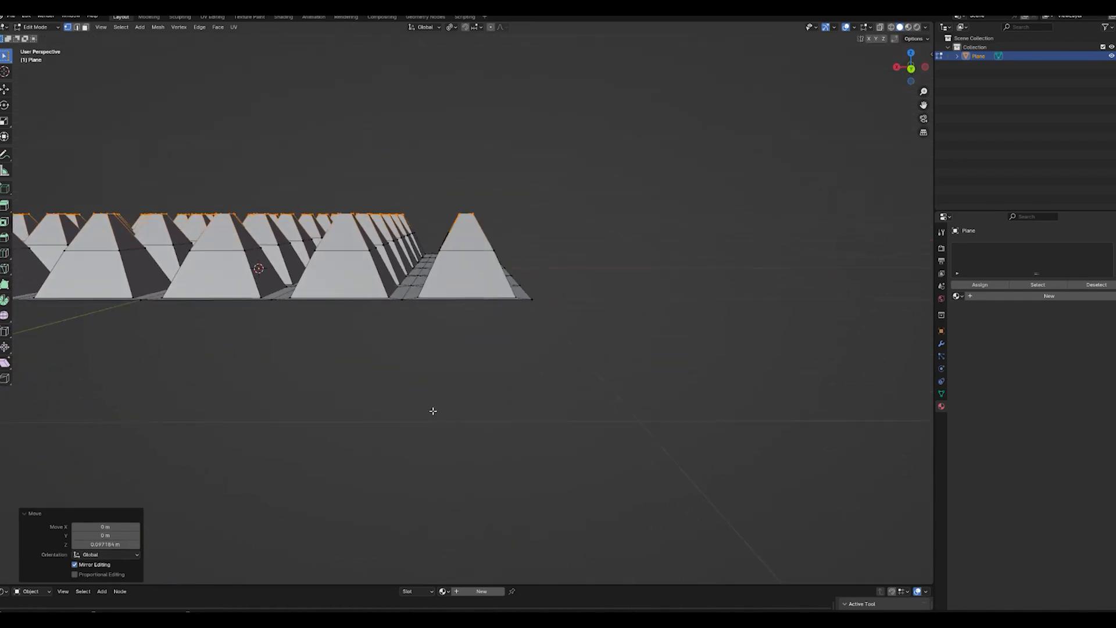
scroll(443, 362, up, 2)
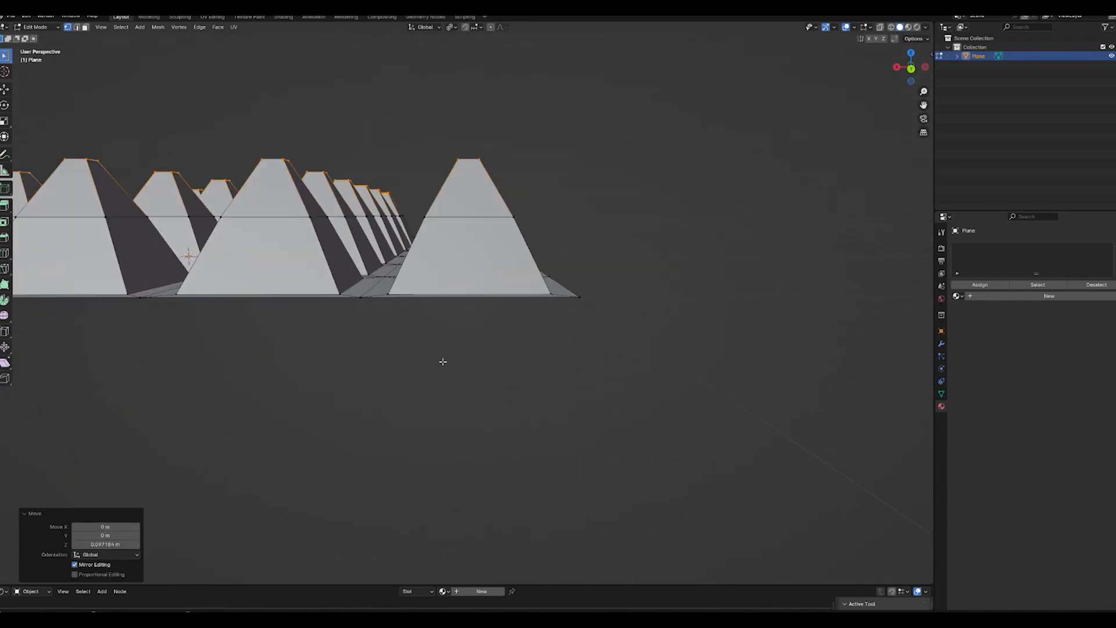
click(452, 219)
scroll(410, 324, down, 3)
mouse_move(410, 315)
middle_down()
mouse_move(418, 338)
mouse_move(425, 301)
middle_up()
click(125, 25)
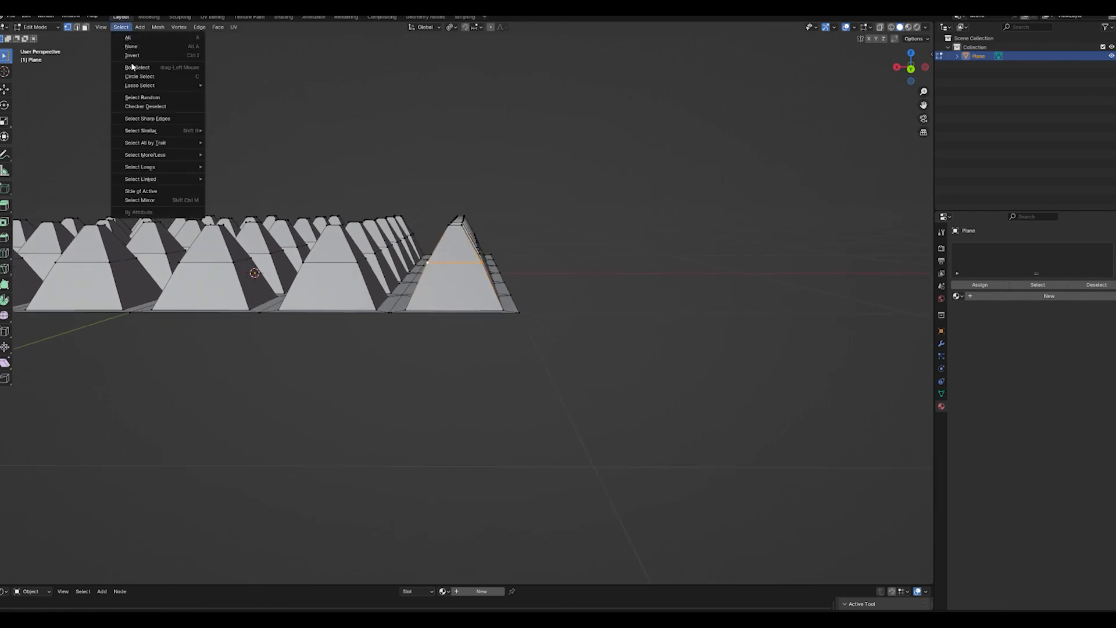
mouse_move(160, 131)
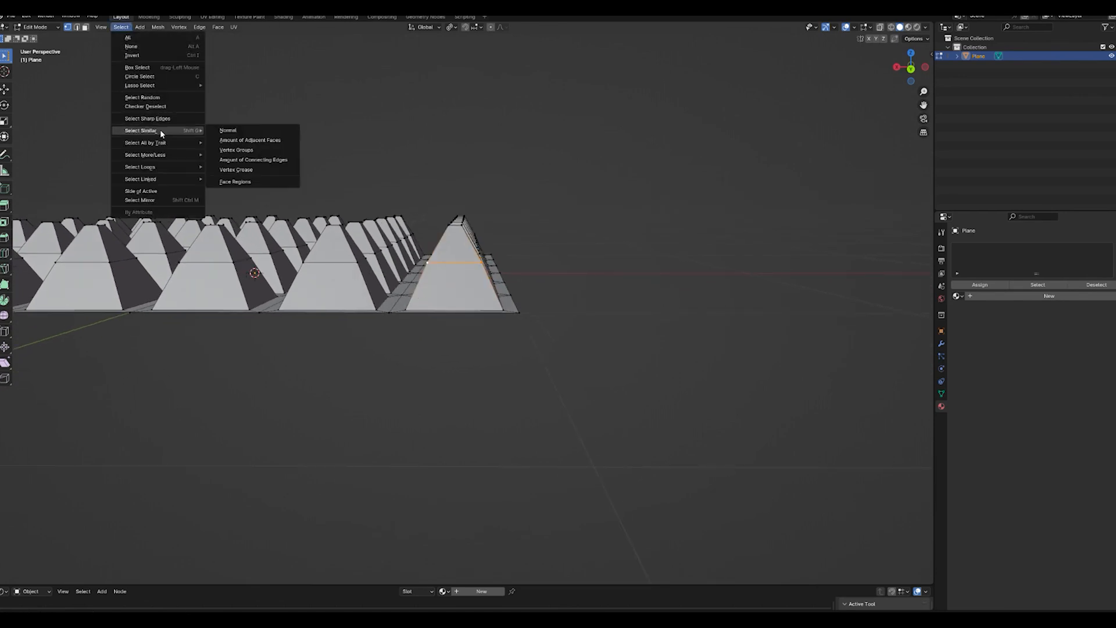
click(243, 132)
key(s)
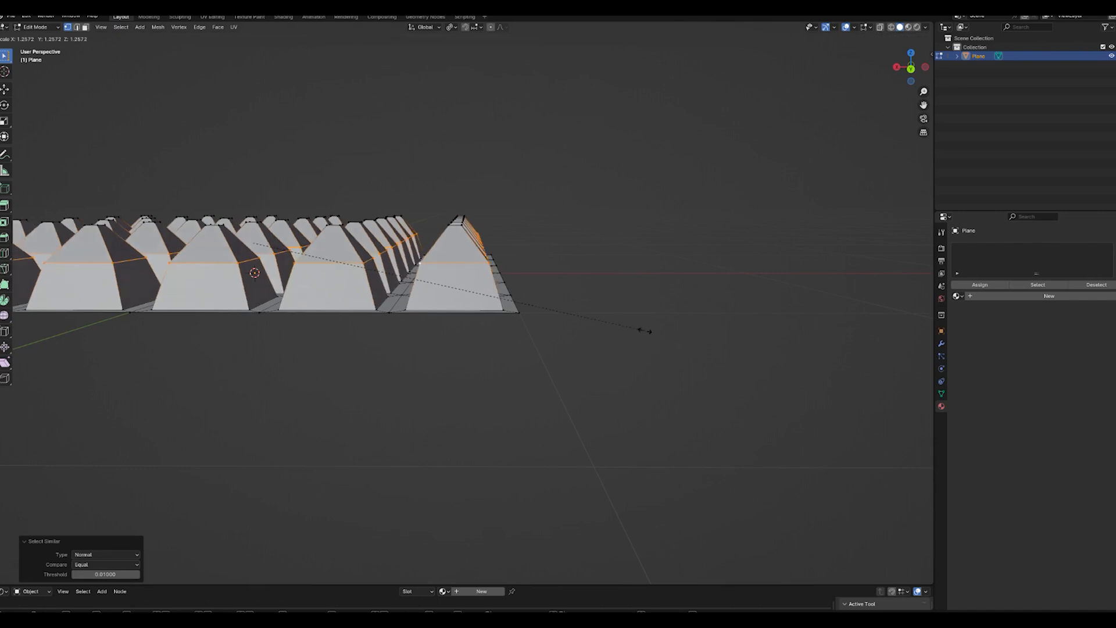
right_click(643, 339)
middle_drag(466, 262, 472, 354)
key(s)
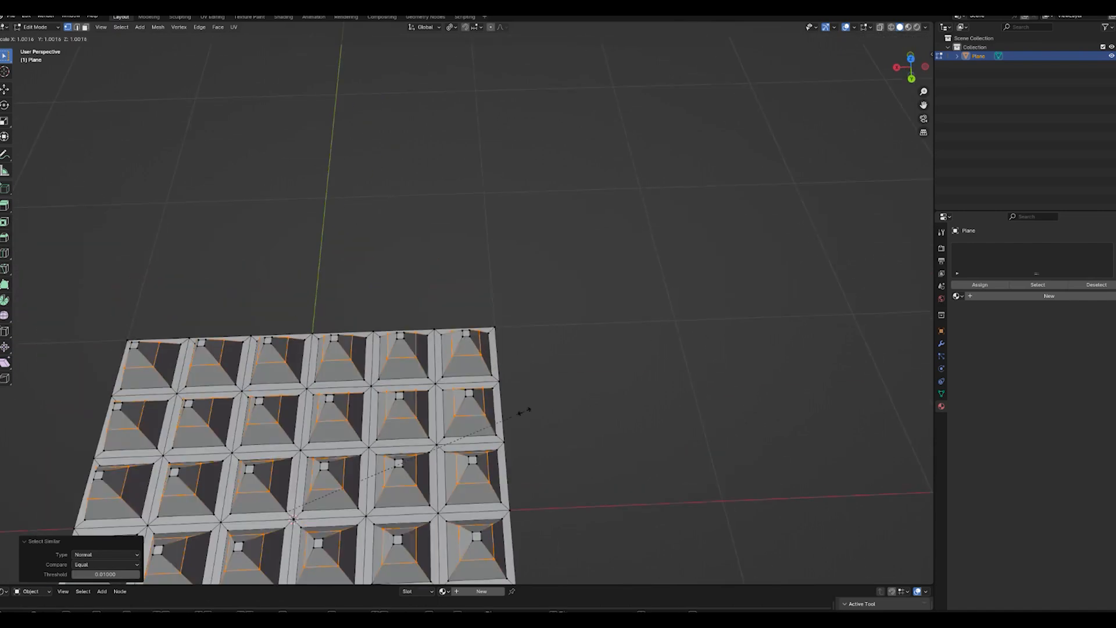
right_click(799, 461)
- Refine the pyramid slopes by slightly shifting the selected mid-height vertices along Z and scaling them
middle_drag(548, 401, 478, 379)
scroll(478, 379, up, 5)
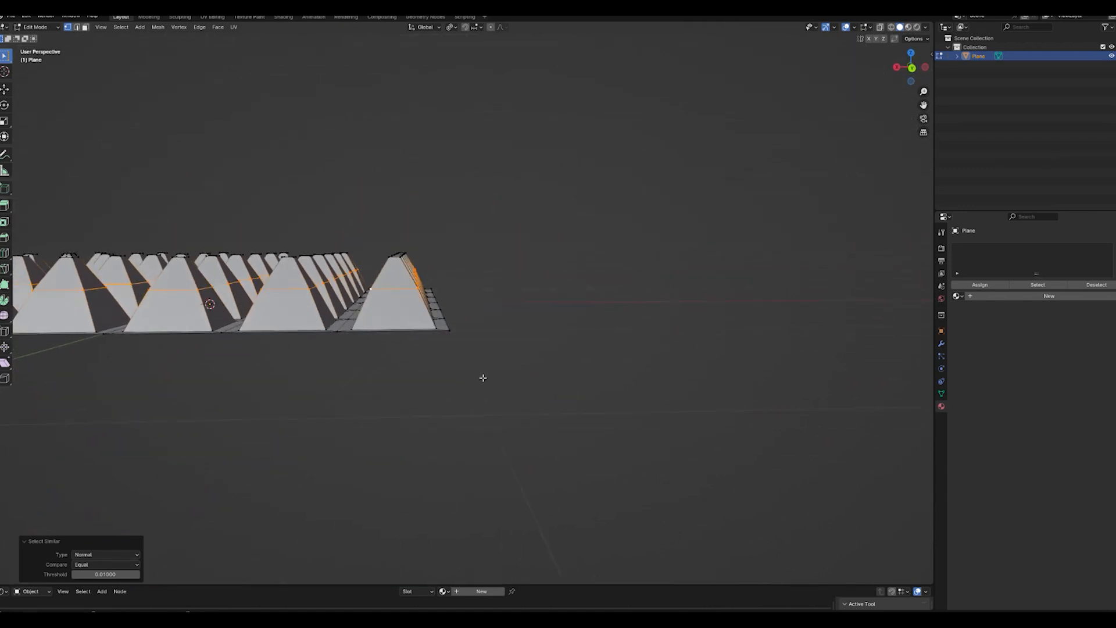
scroll(486, 368, down, 2)
key(g)
key(z)
click(532, 357)
key(s)
click(586, 356)
key(g)
key(z)
click(588, 356)
key(s)
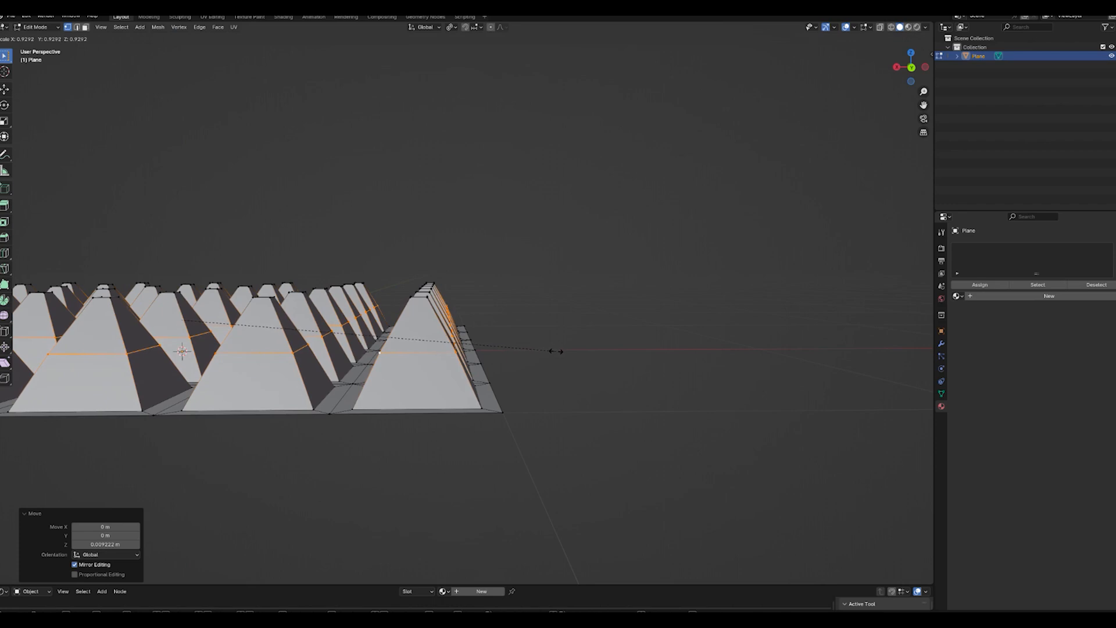
click(565, 355)
- Switch to the top orthographic view, turn on X-ray and select the whole pyramid mesh
middle_drag(568, 357, 328, 388)
scroll(409, 379, down, 6)
key(Tab)
key(Tab)
key(KP_7)
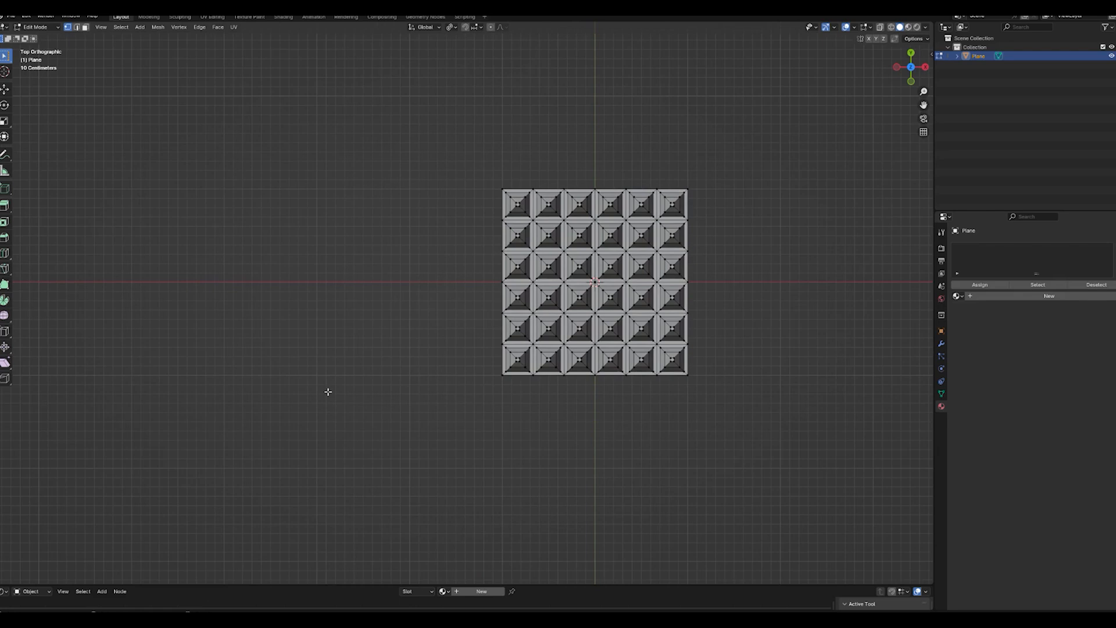
click(880, 27)
drag(780, 426, 396, 181)
- Duplicate the selected mesh and move the copy about 2.01 m along the X axis
ctrl+scroll(334, 277, down, 3)
ctrl+scroll(335, 276, down, 3)
key(shift+d)
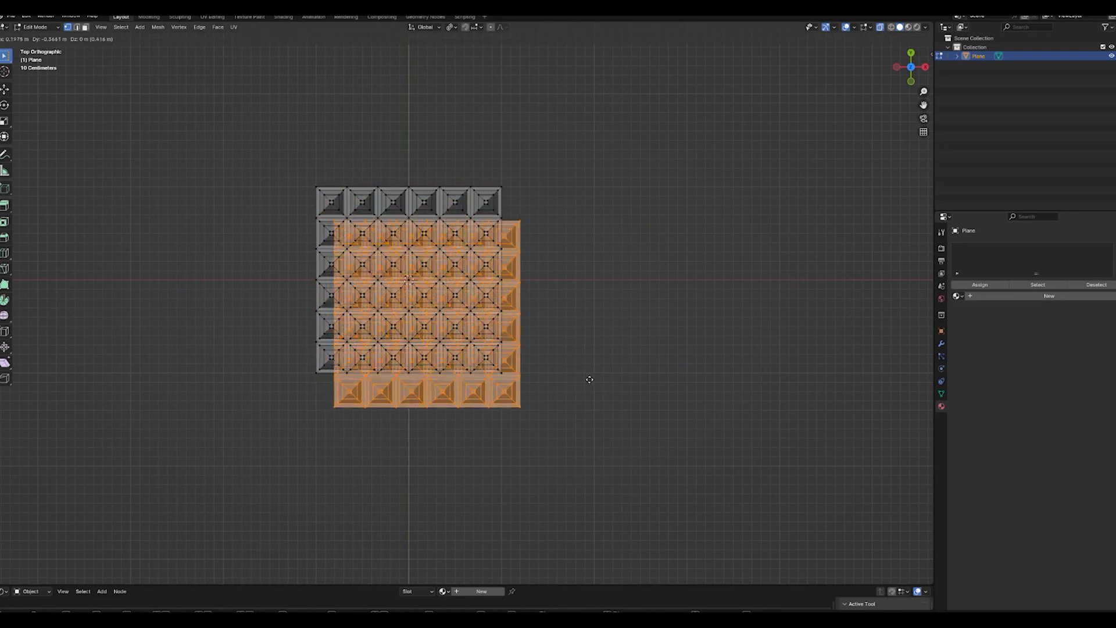
right_click(606, 366)
key(g)
key(x)
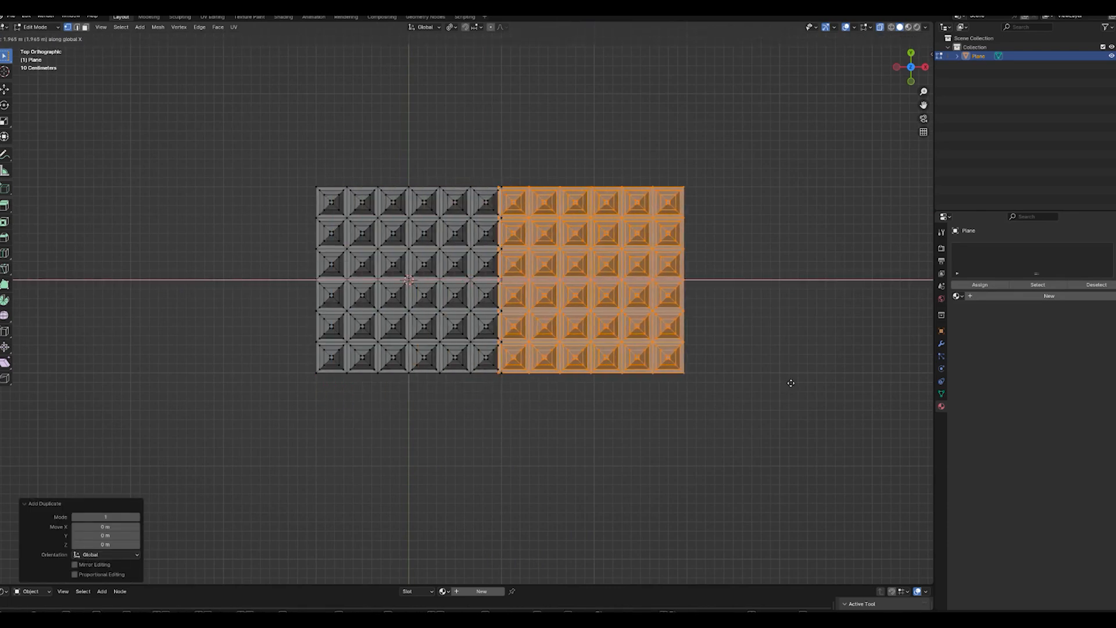
click(795, 382)
- Shift the copy about -0.013 m along X so its edge meets the original mesh's edge
scroll(505, 311, up, 8)
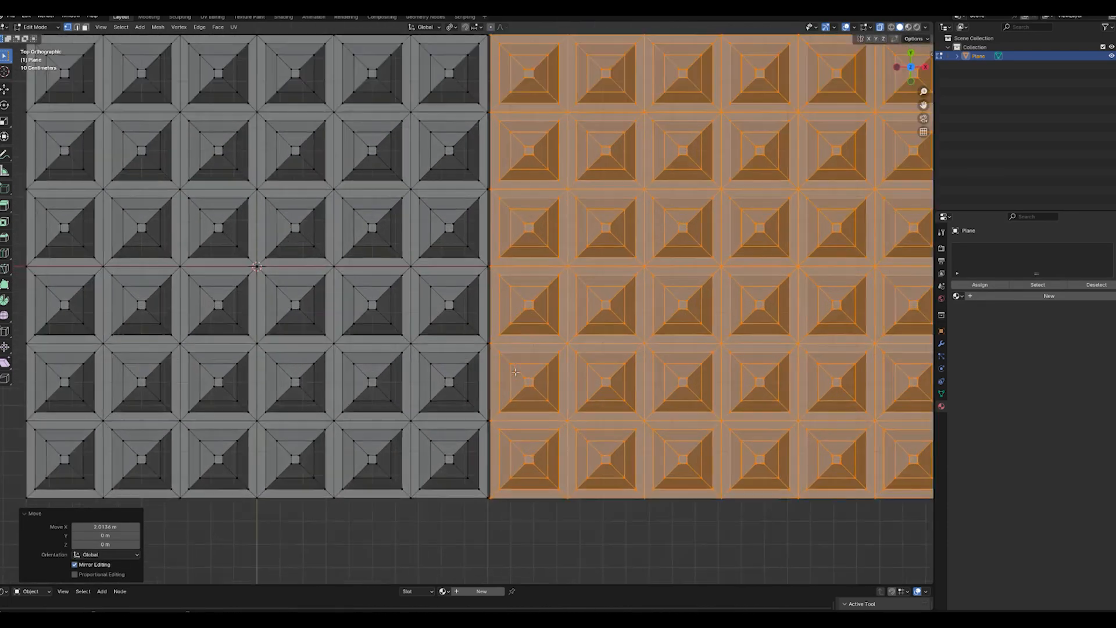
scroll(515, 372, up, 4)
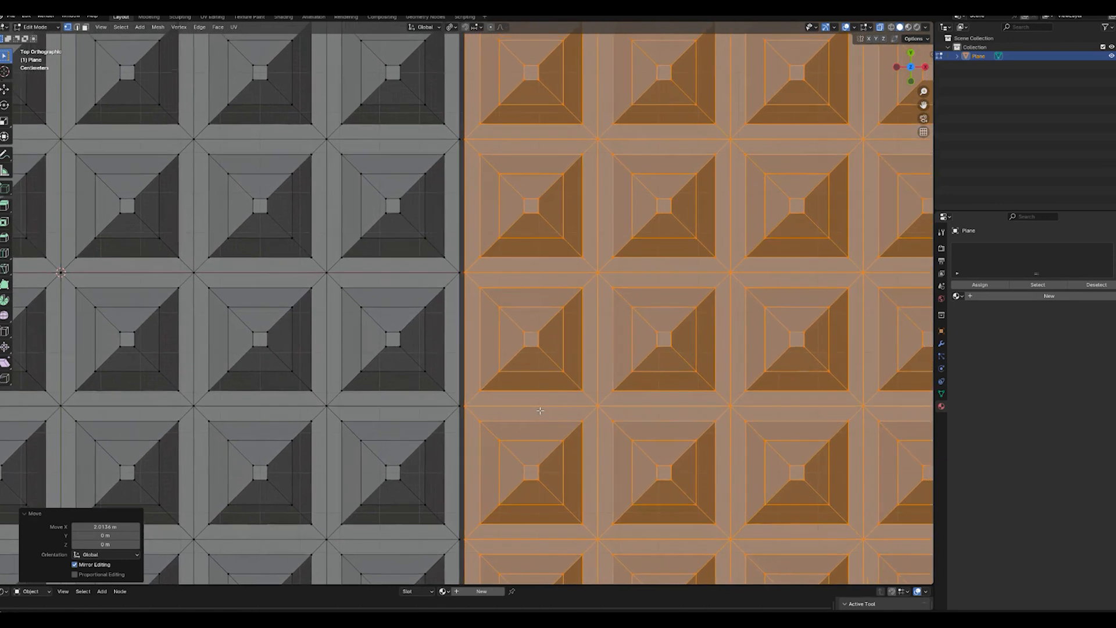
scroll(439, 384, up, 2)
key(g)
key(x)
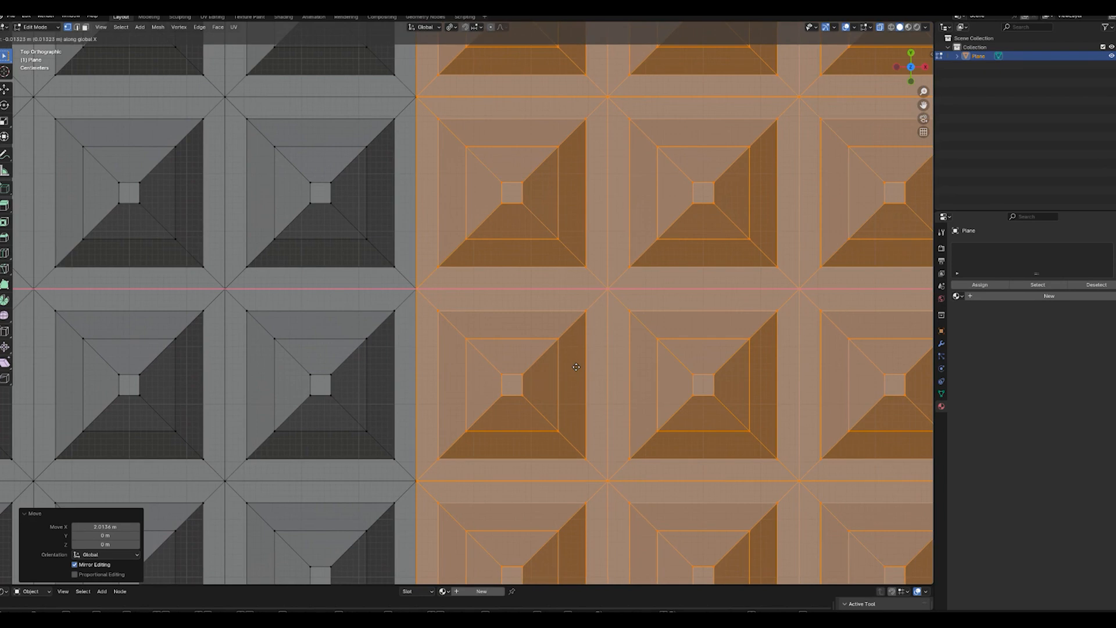
click(576, 367)
- Select the vertices along the seam between the two meshes and try to merge them by distance
scroll(446, 170, down, 7)
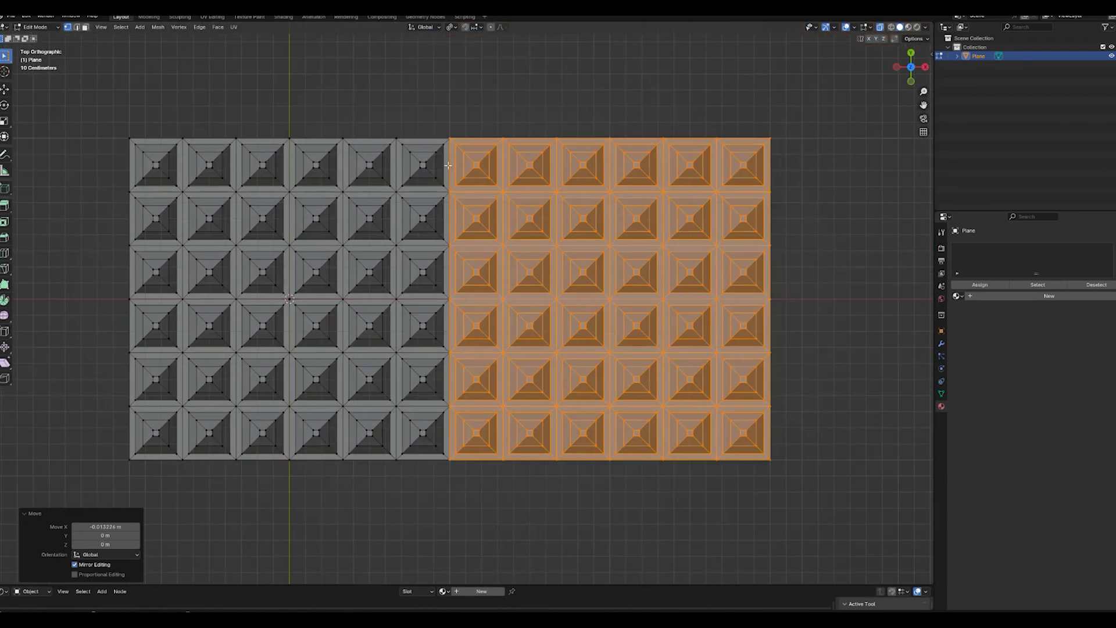
drag(452, 232, 454, 483)
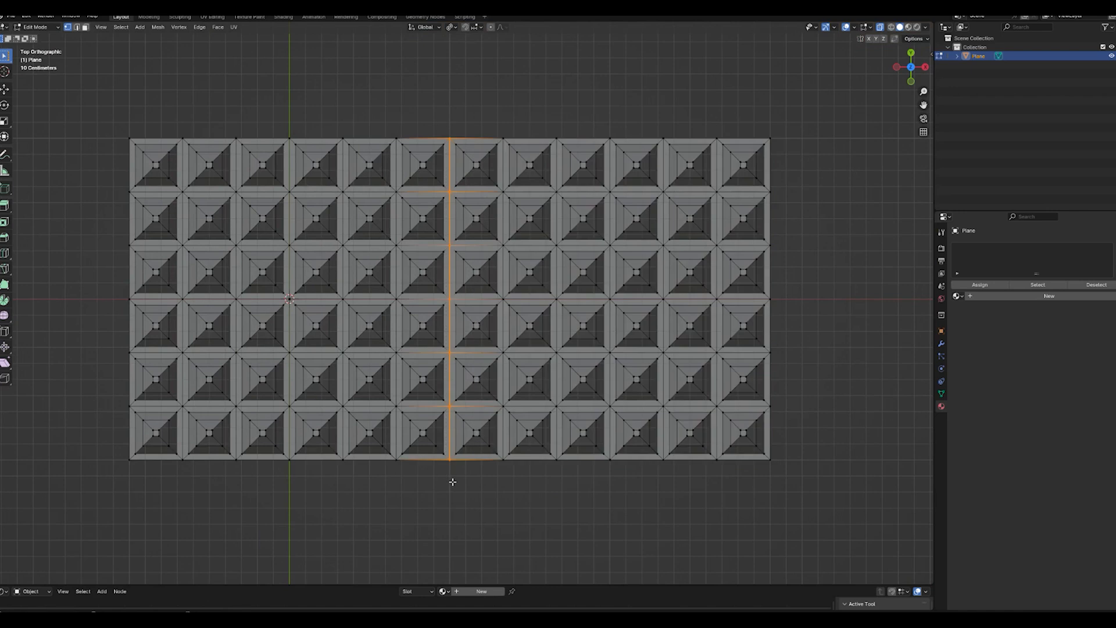
scroll(462, 444, up, 1)
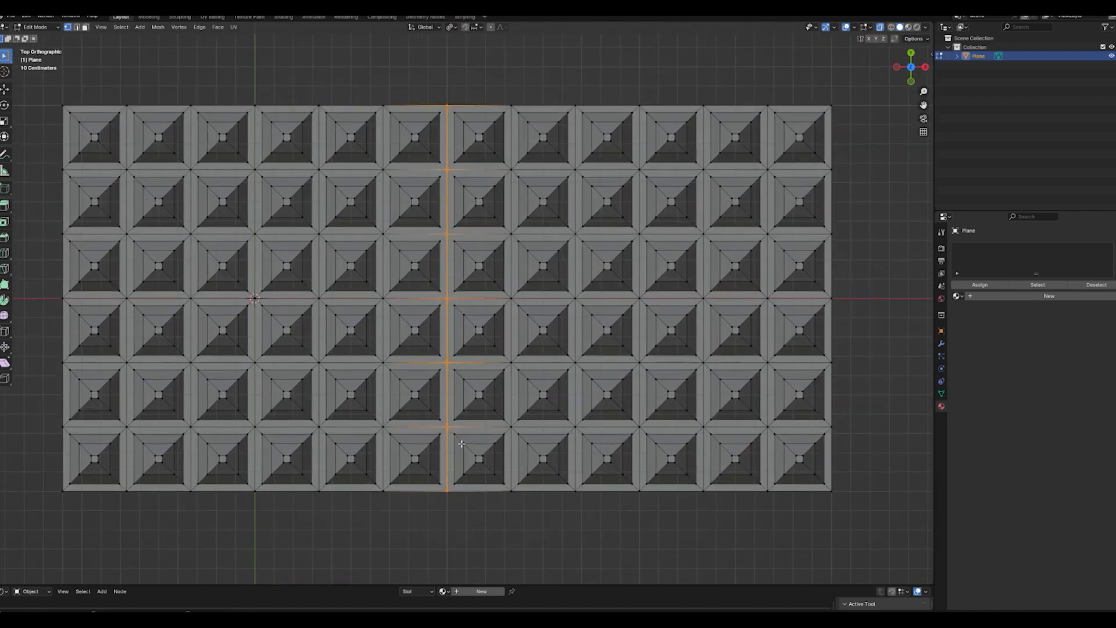
key(m)
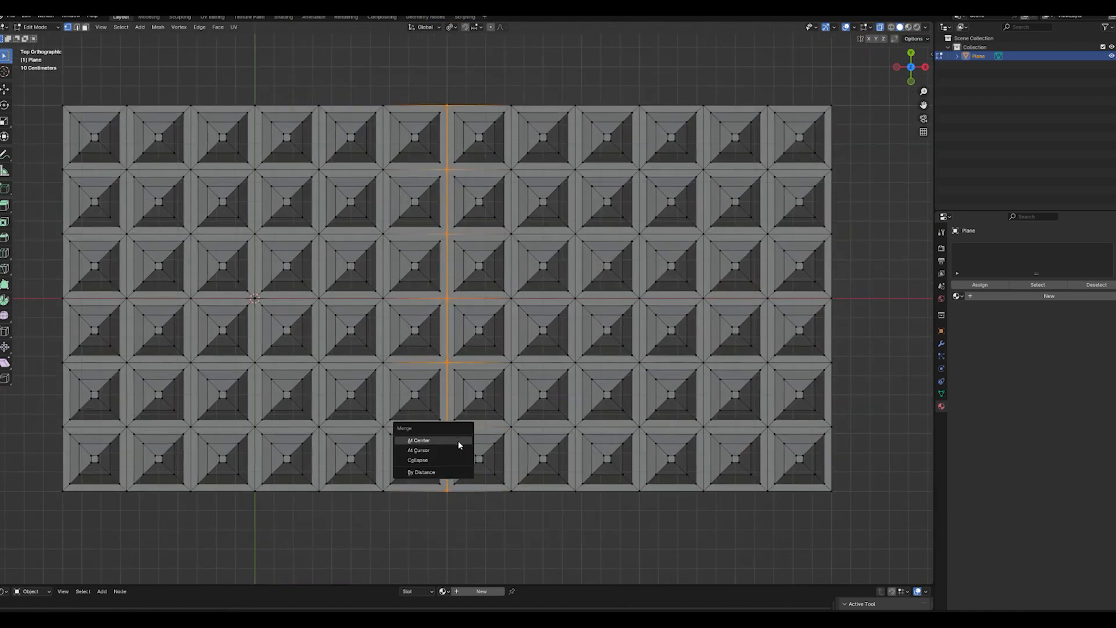
click(447, 473)
- Delete the vertices of the upper three rows of pyramids, keeping the three rows below the X axis
scroll(447, 456, down, 2)
scroll(448, 457, up, 1)
scroll(616, 333, down, 2)
drag(606, 234, 743, 257)
drag(702, 297, 124, 156)
key(x)
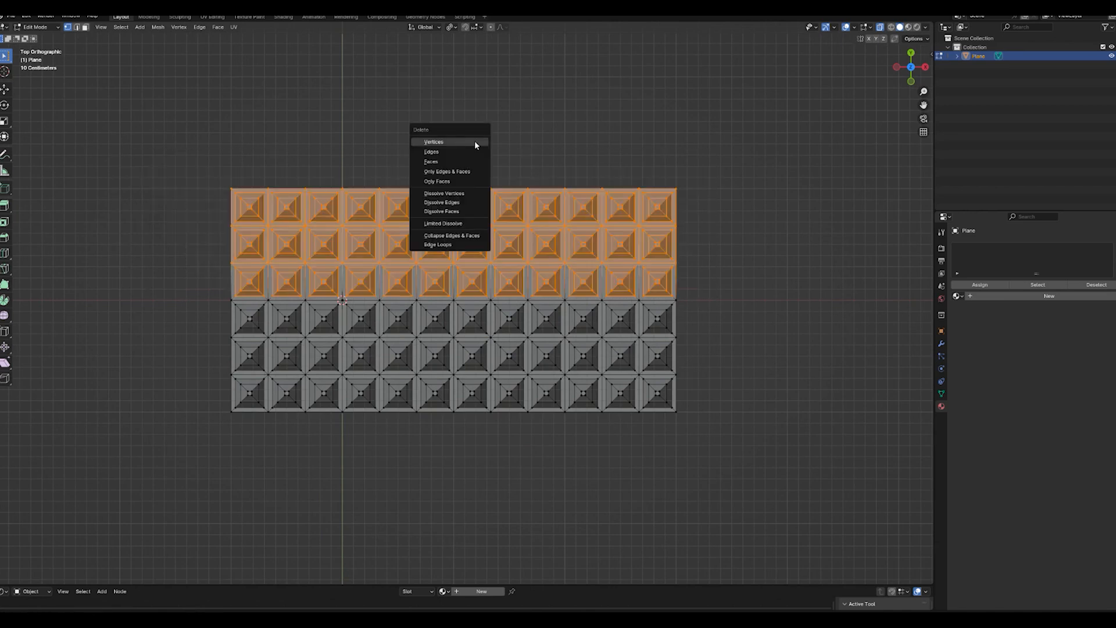
click(477, 142)
key(Tab)
scroll(500, 353, down, 1)
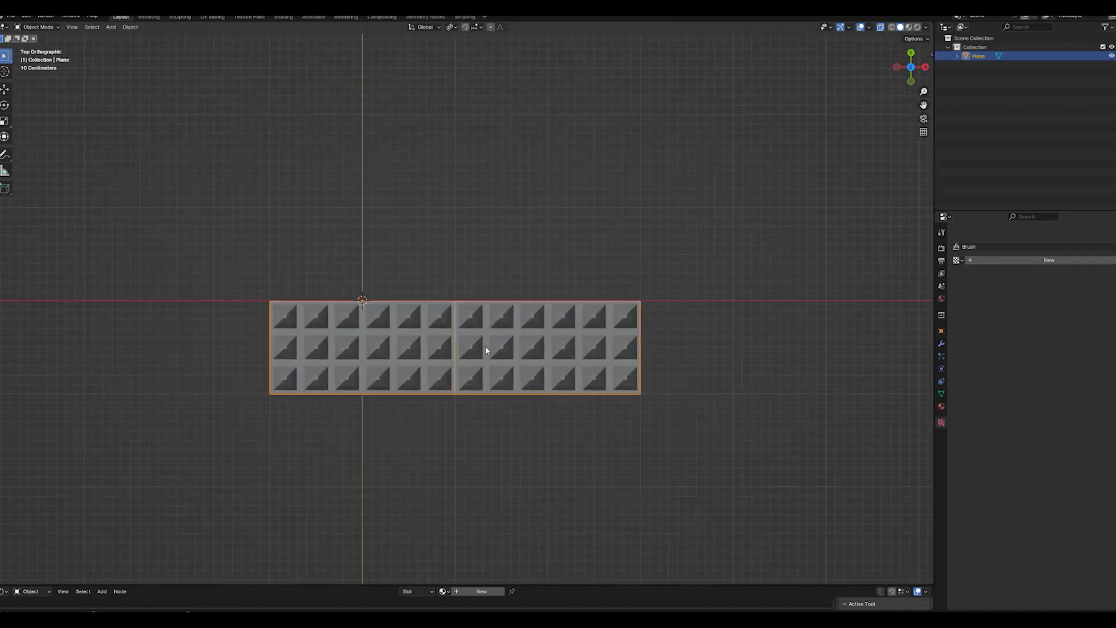
scroll(488, 352, up, 2)
key(Tab)
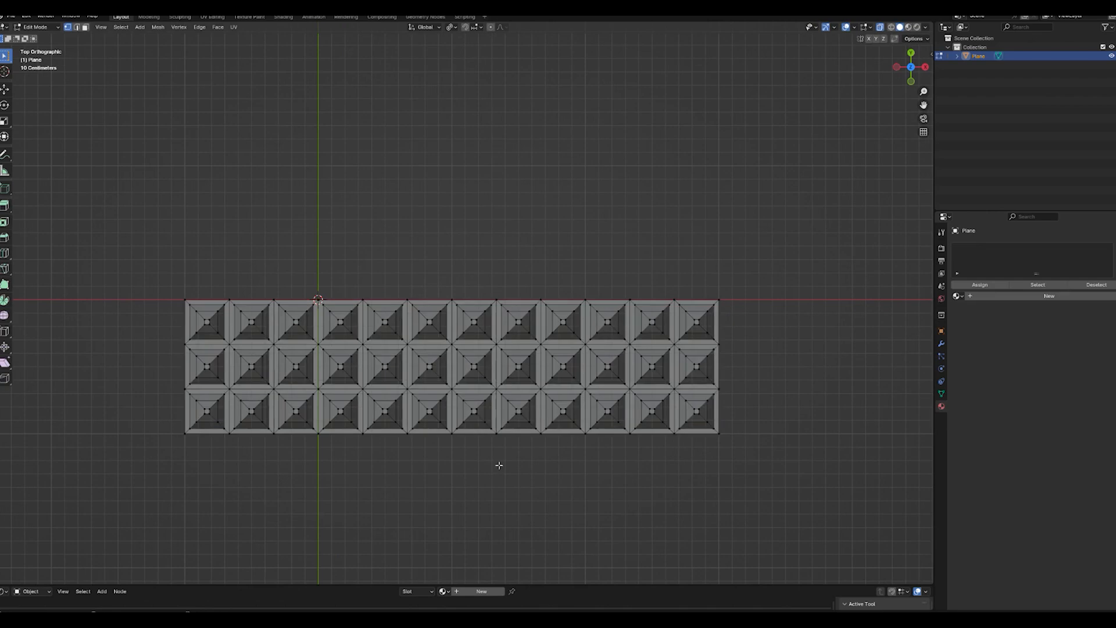
- Check whether the upper inner seam vertex is joined by trial-moving it and cancelling the move
scroll(490, 431, down, 1)
click(457, 341)
key(g)
scroll(550, 362, up, 5)
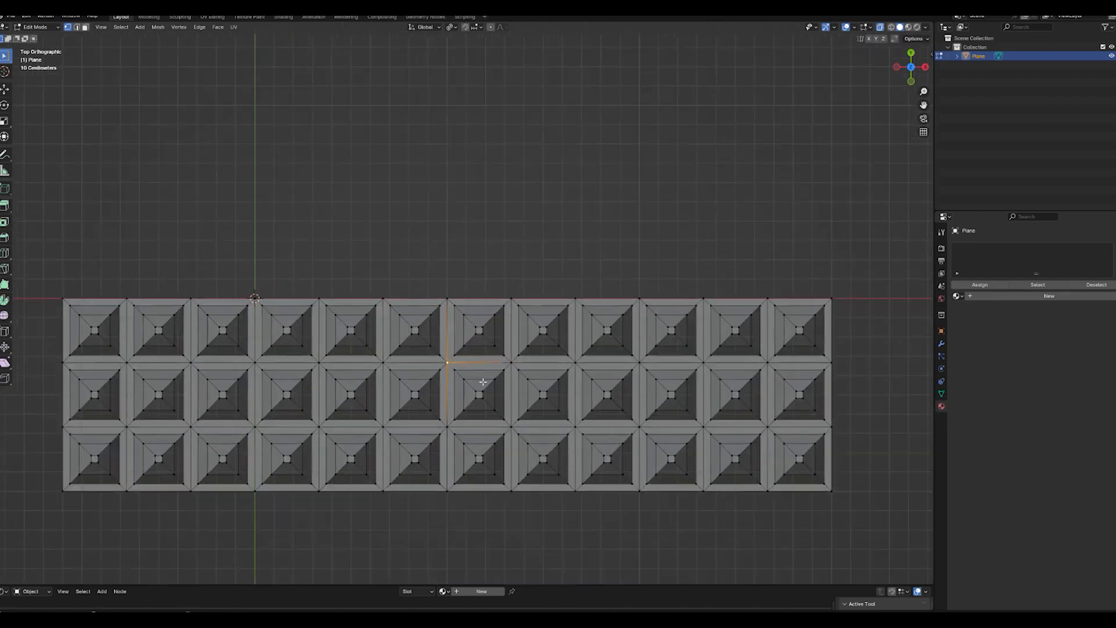
right_click(479, 409)
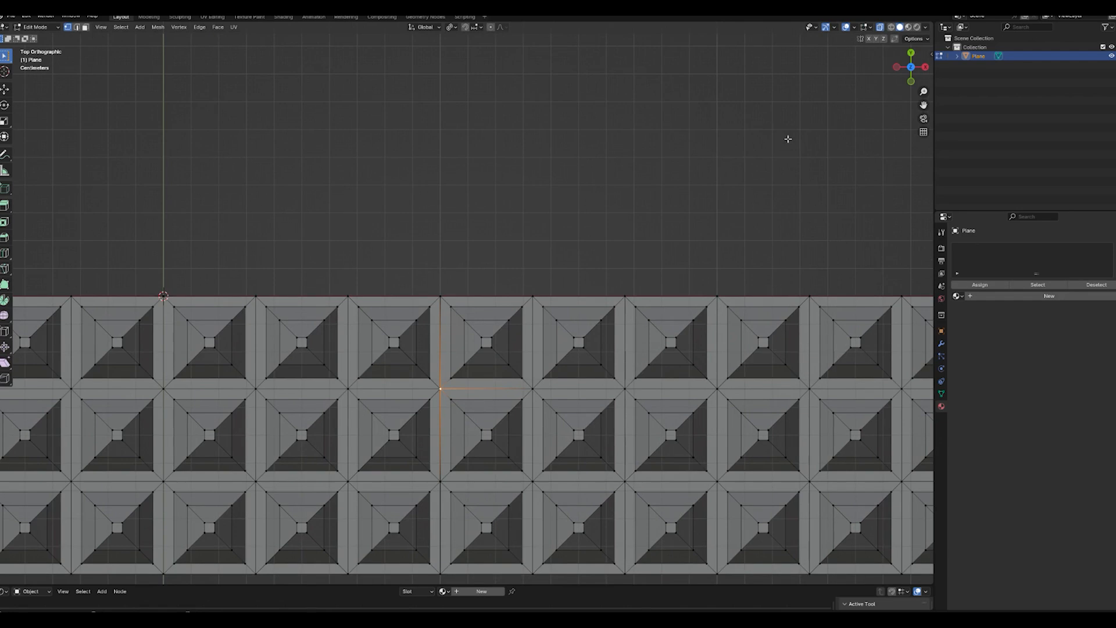
- Try to merge the vertices along the shortened seam by distance, using a merge distance of 0.0001 m
scroll(416, 370, down, 2)
shift+middle_drag(449, 386, 456, 366)
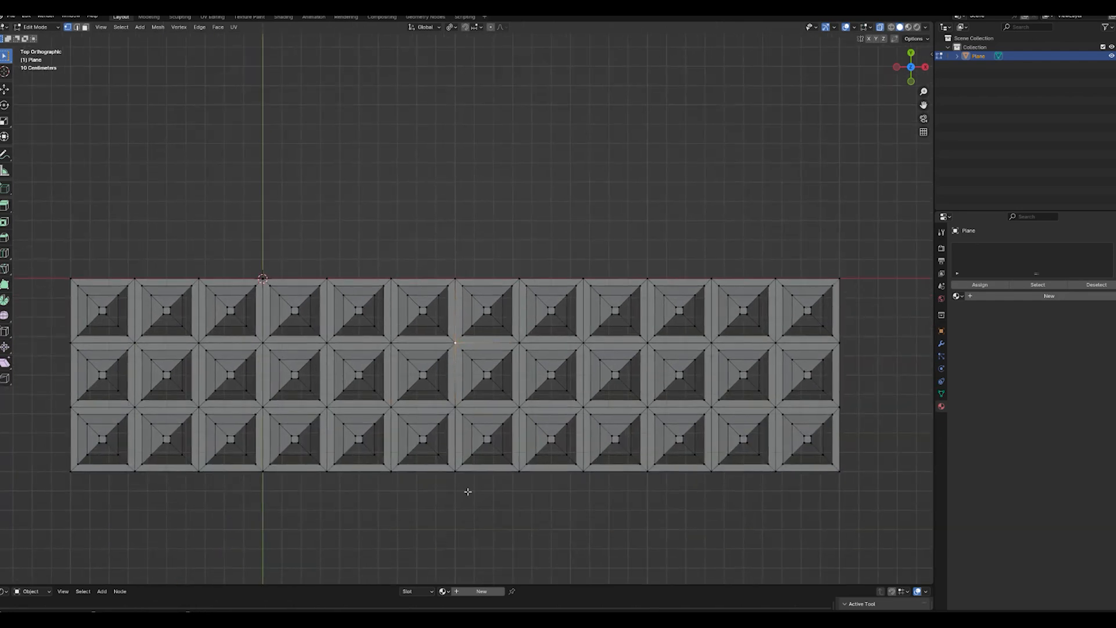
drag(459, 461, 461, 247)
key(m)
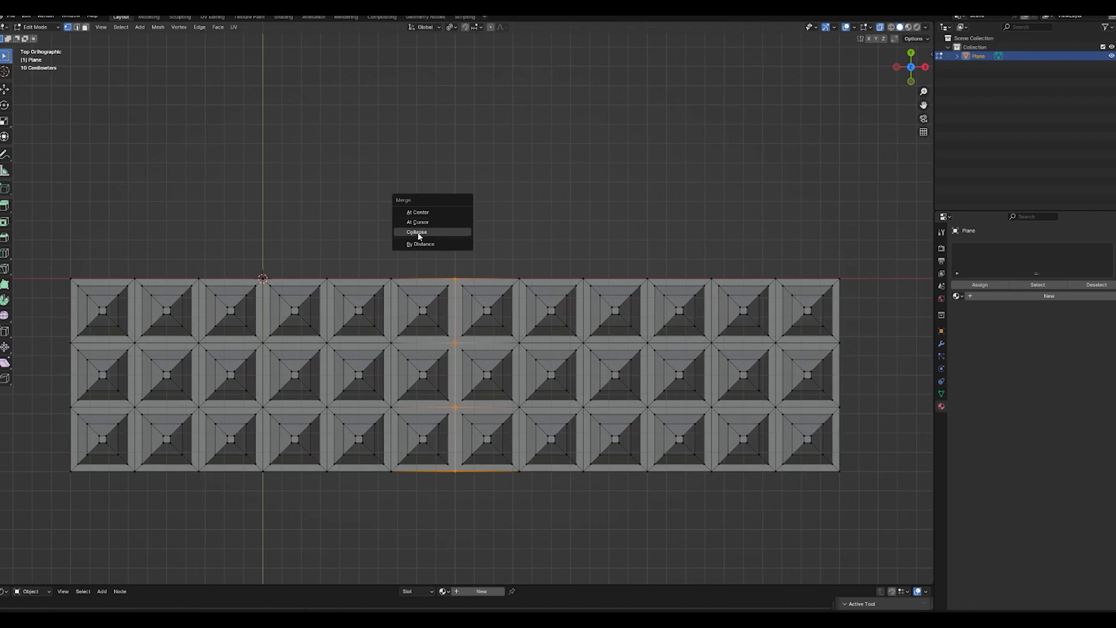
click(441, 245)
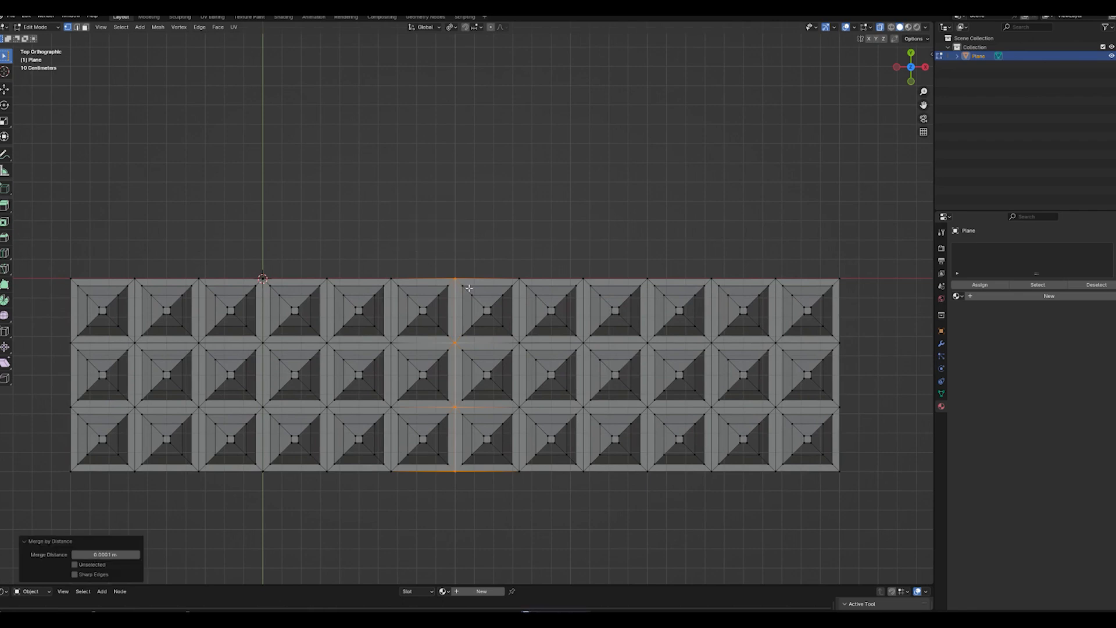
- Try merging all seam vertices at center, at cursor and with Collapse, undoing each merge
scroll(471, 320, up, 3)
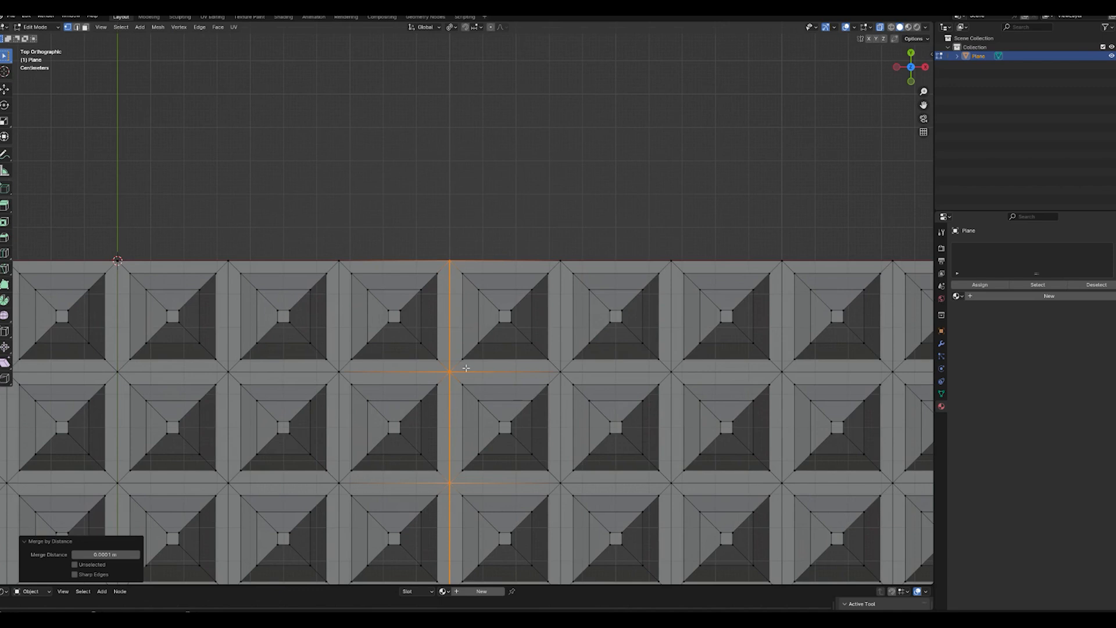
key(m)
click(422, 329)
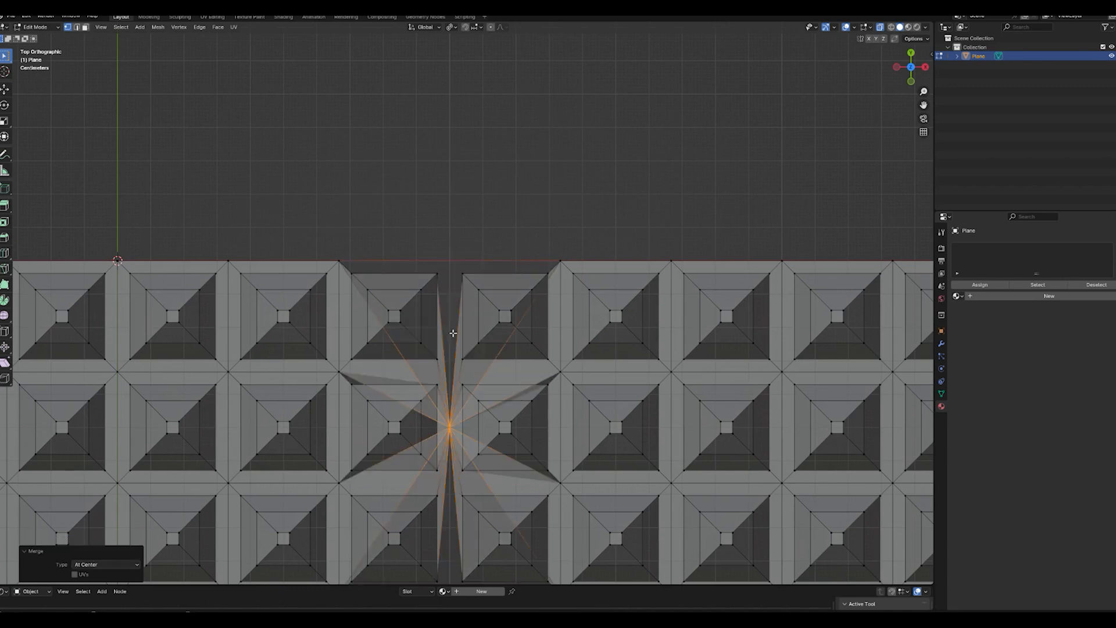
key(ctrl+z)
scroll(454, 338, down, 1)
key(m)
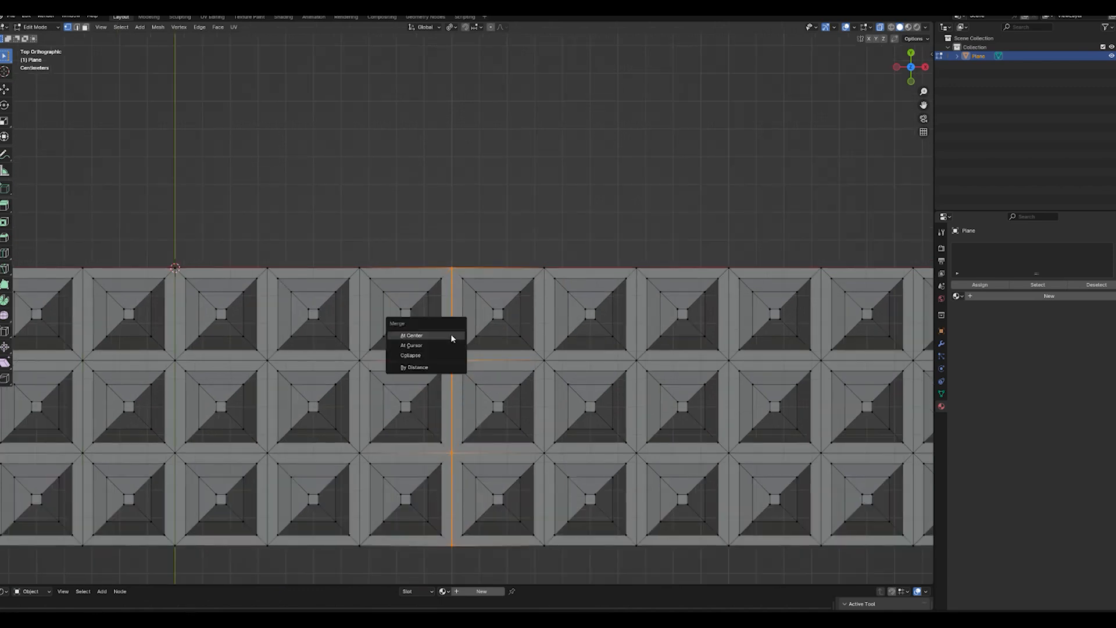
click(446, 348)
key(ctrl+z)
key(m)
click(441, 358)
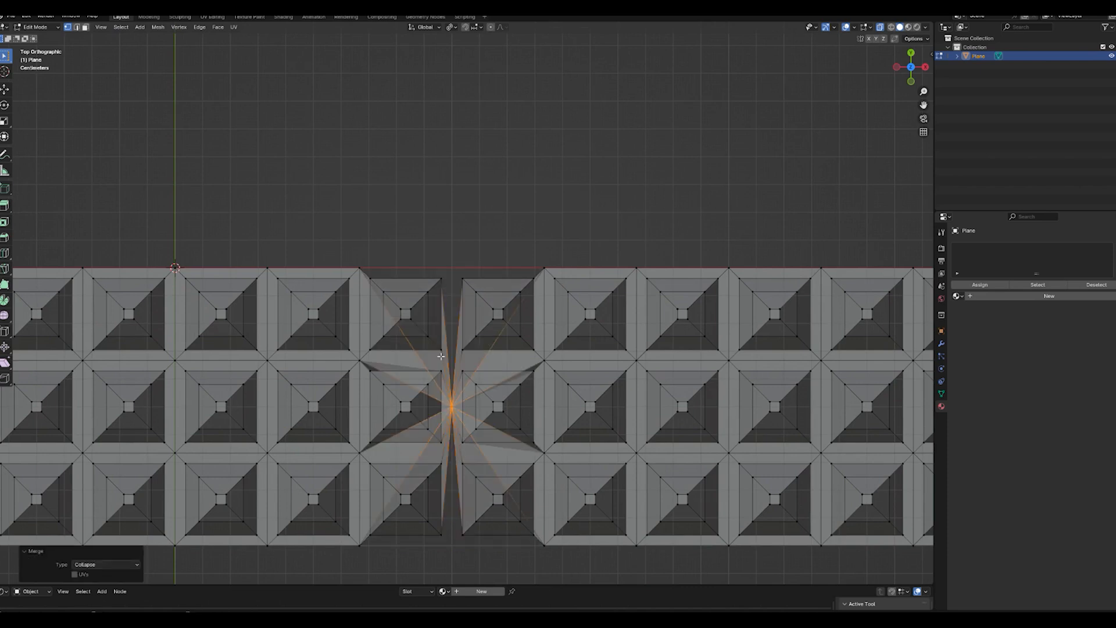
key(ctrl+z)
- Trial-move one vertex on the seam to examine its connection, and cancel the move
scroll(445, 355, down, 1)
click(455, 353)
key(g)
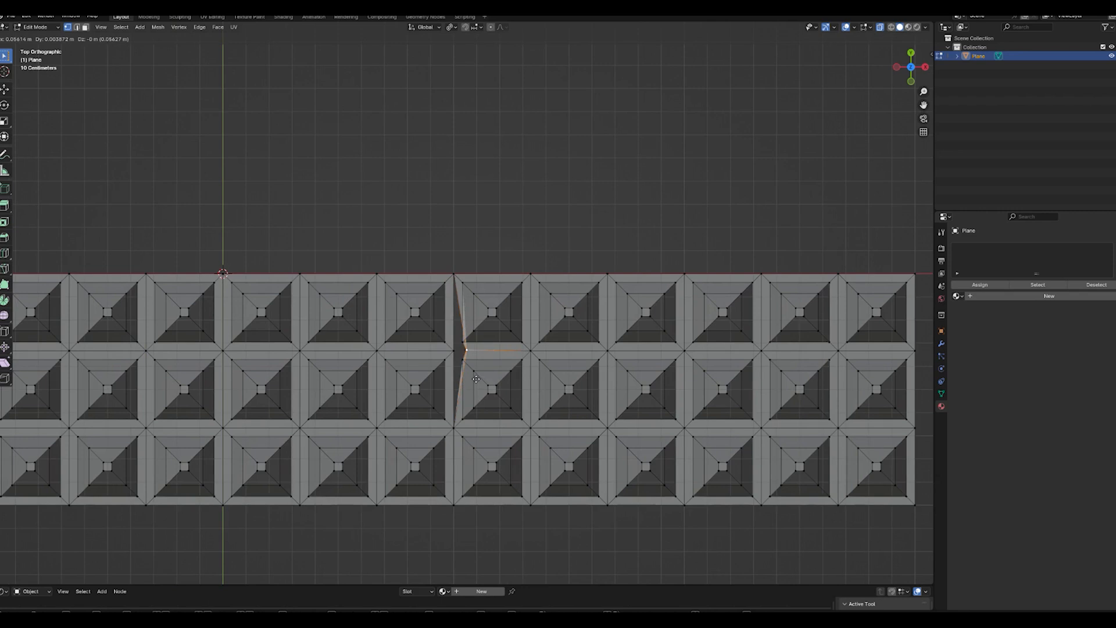
right_click(468, 378)
- Select all the seam vertices, try to connect them, and test one with a cancelled move
drag(457, 515, 451, 315)
drag(452, 272, 452, 280)
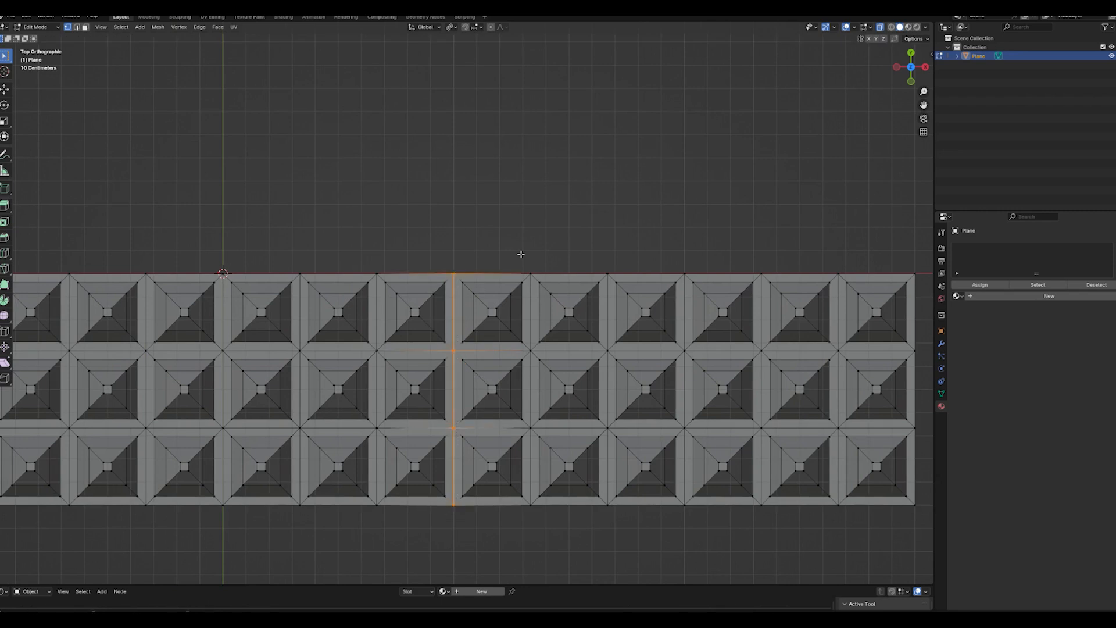
key(j)
key(g)
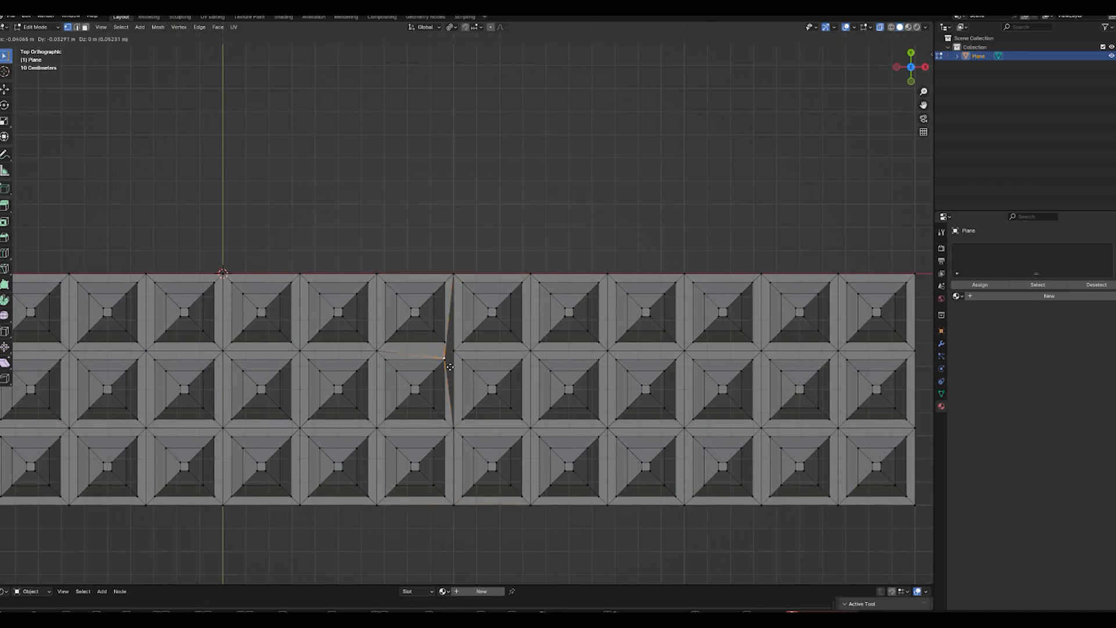
right_click(456, 364)
- Merge the two overlapping vertices at the seam's upper inner crossing at their center
scroll(466, 381, up, 3)
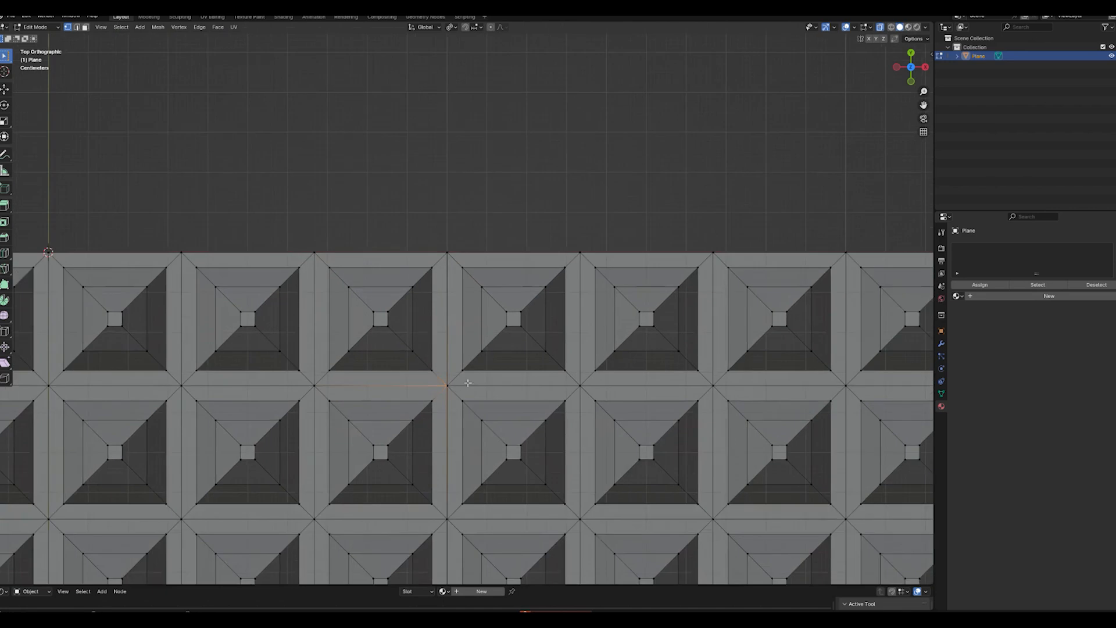
scroll(468, 383, up, 4)
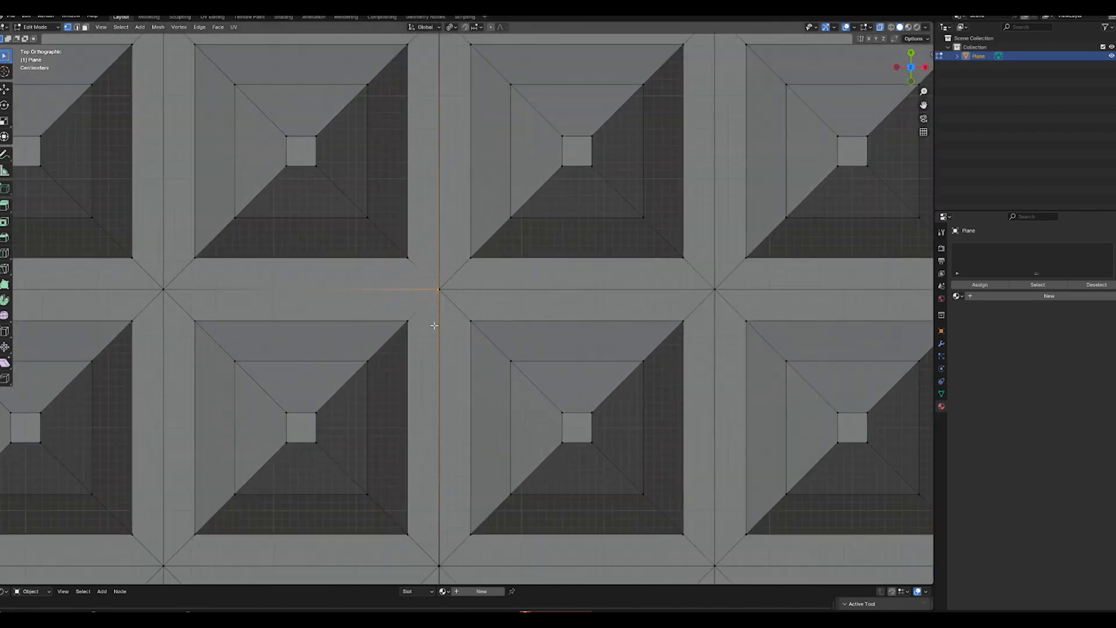
scroll(435, 326, up, 5)
click(405, 275)
shift+click(404, 272)
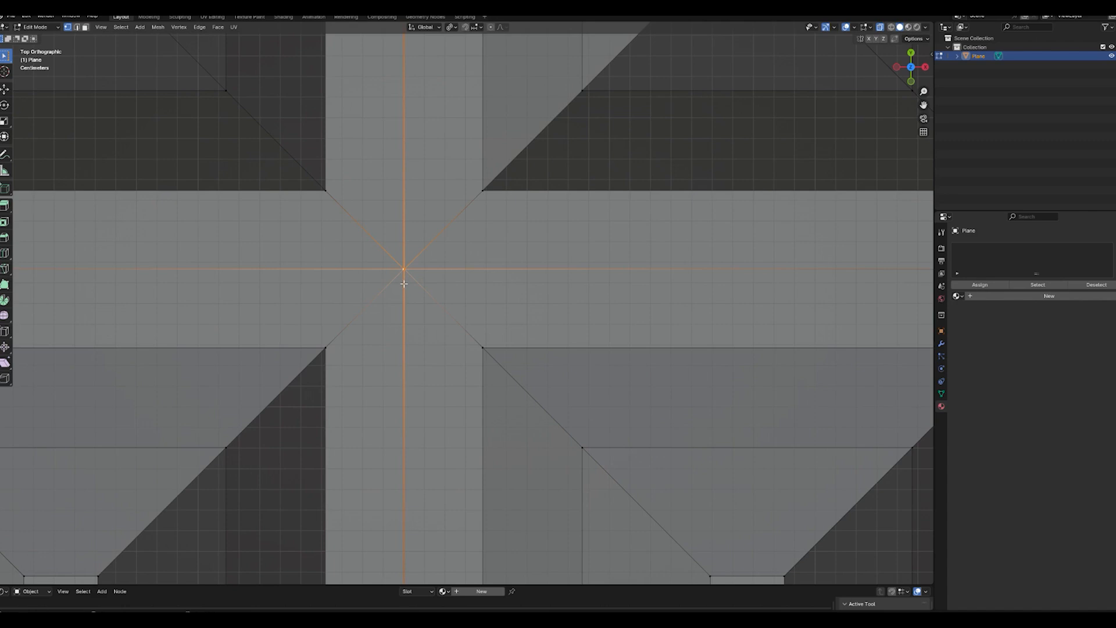
key(m)
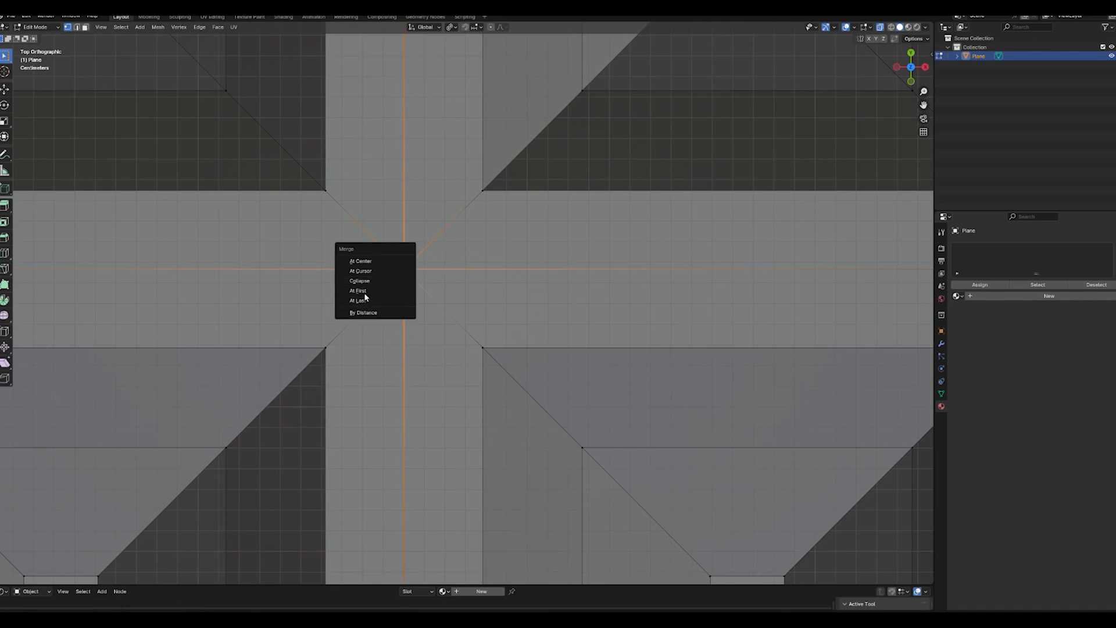
click(379, 266)
scroll(411, 343, up, 3)
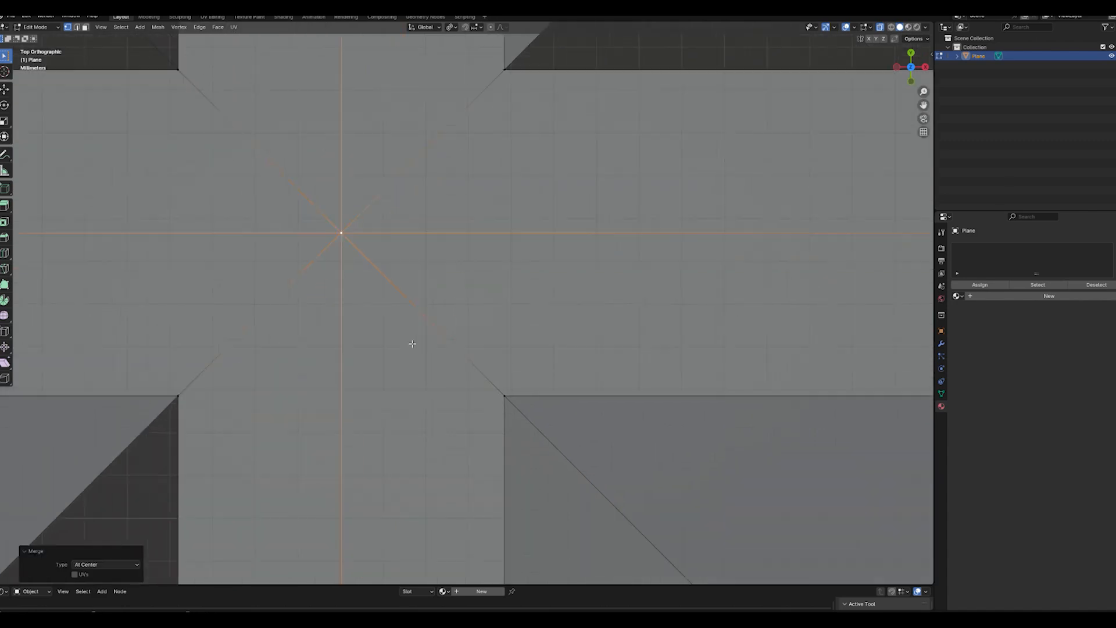
scroll(412, 343, down, 4)
scroll(412, 343, down, 5)
key(period)
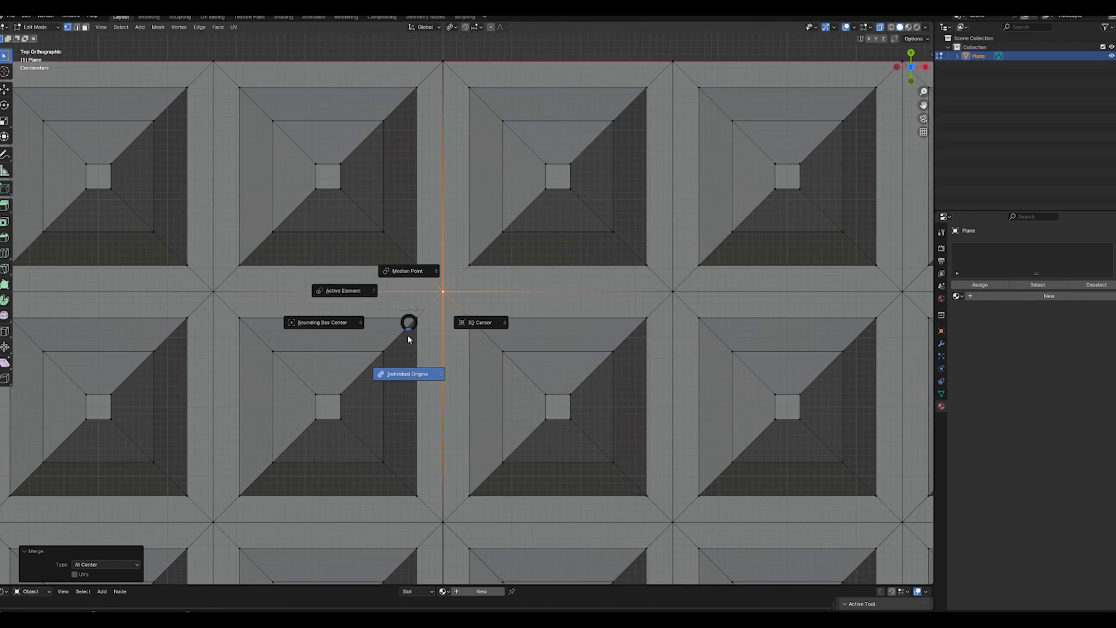
click(513, 212)
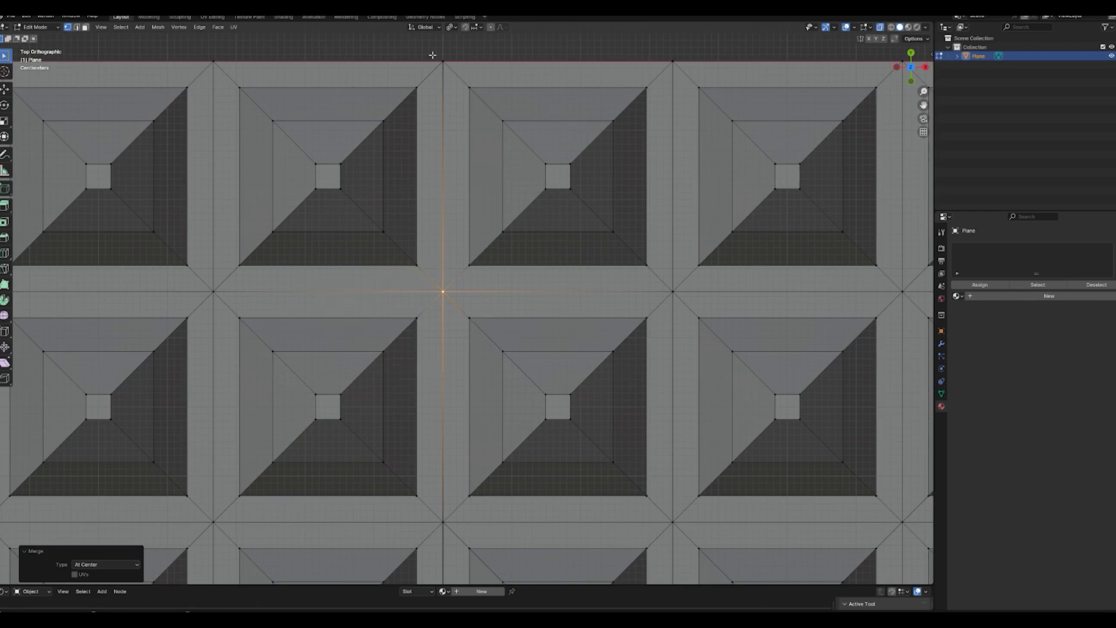
- Merge the overlapping vertices at the seam's upper end on the mesh border at their center
click(448, 62)
drag(449, 66, 458, 72)
key(m)
click(449, 75)
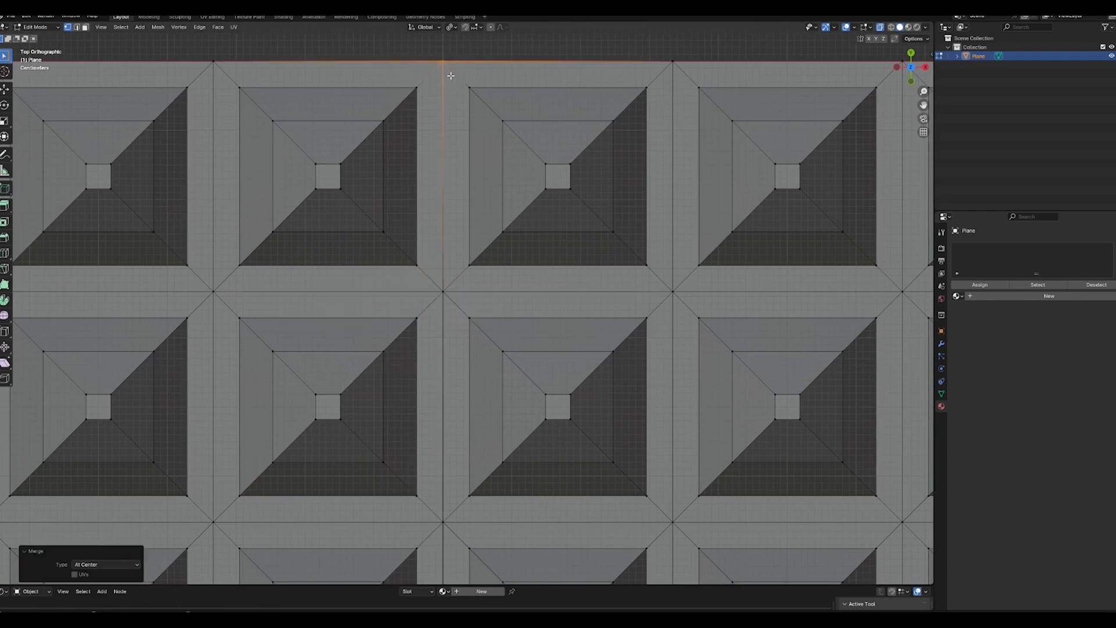
- Merge the overlapping vertices at the seam's lower inner crossing at their center
scroll(452, 256, down, 2)
shift+middle_drag(474, 439, 471, 240)
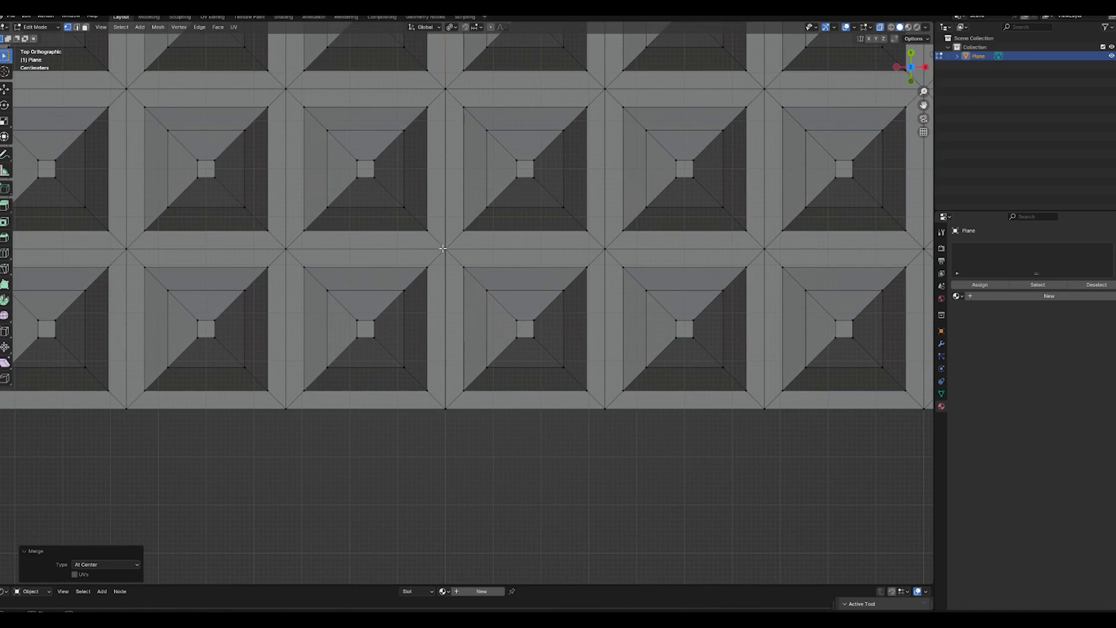
drag(440, 244, 451, 258)
key(m)
click(450, 260)
- Merge the overlapping vertices at the seam's lower end at center and check the joint with a cancelled move
drag(440, 404, 461, 424)
key(m)
click(458, 420)
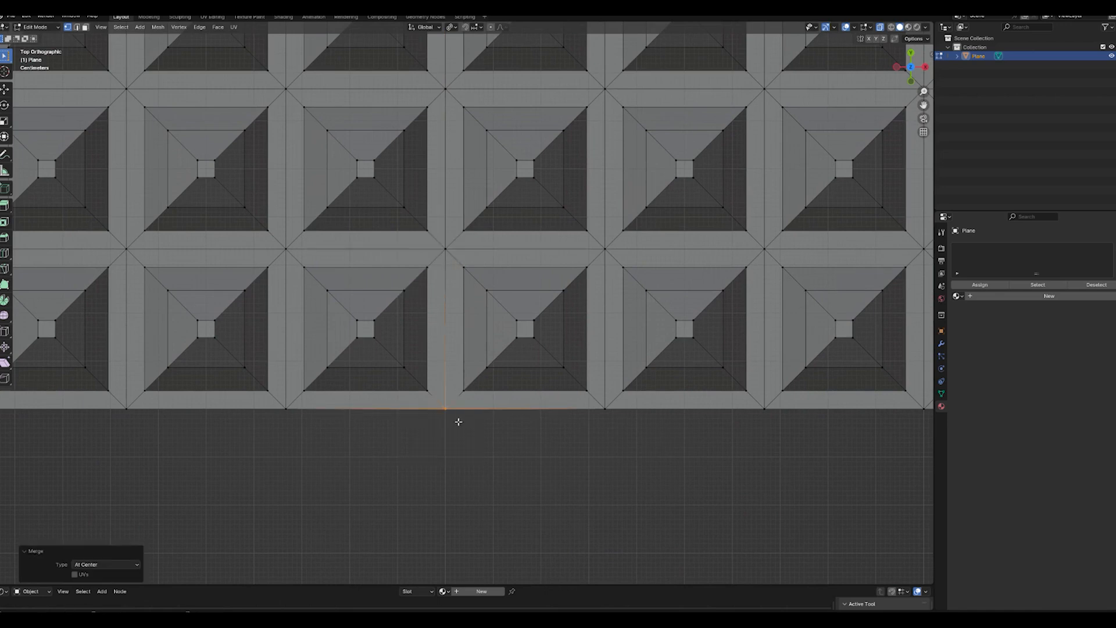
key(g)
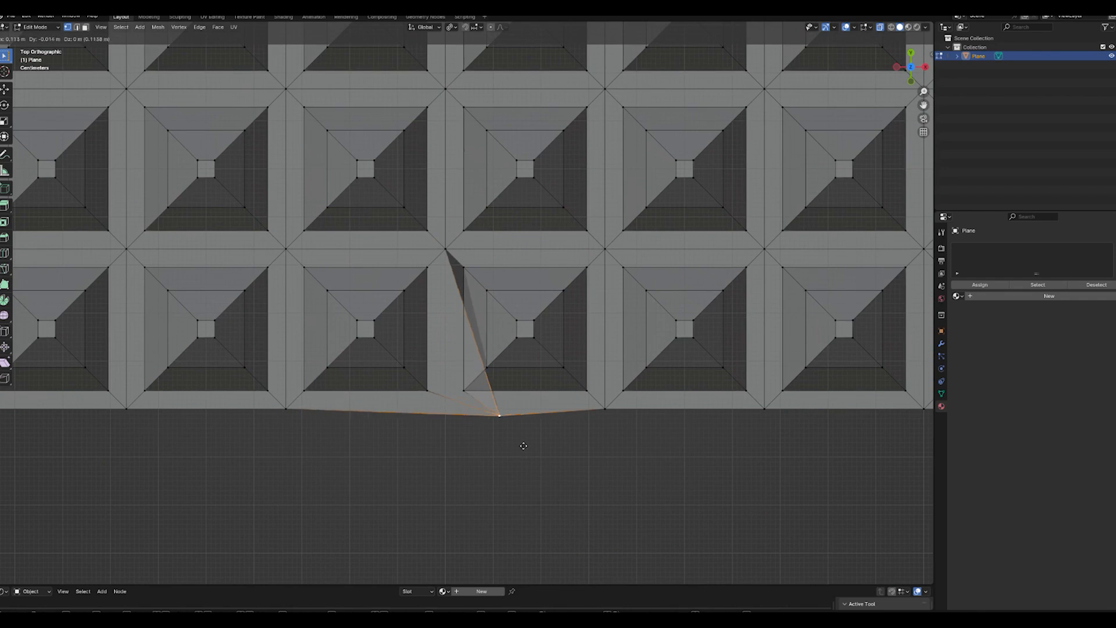
right_click(466, 428)
- Return to Object Mode and add an Arrows empty at the world origin
scroll(472, 445, down, 4)
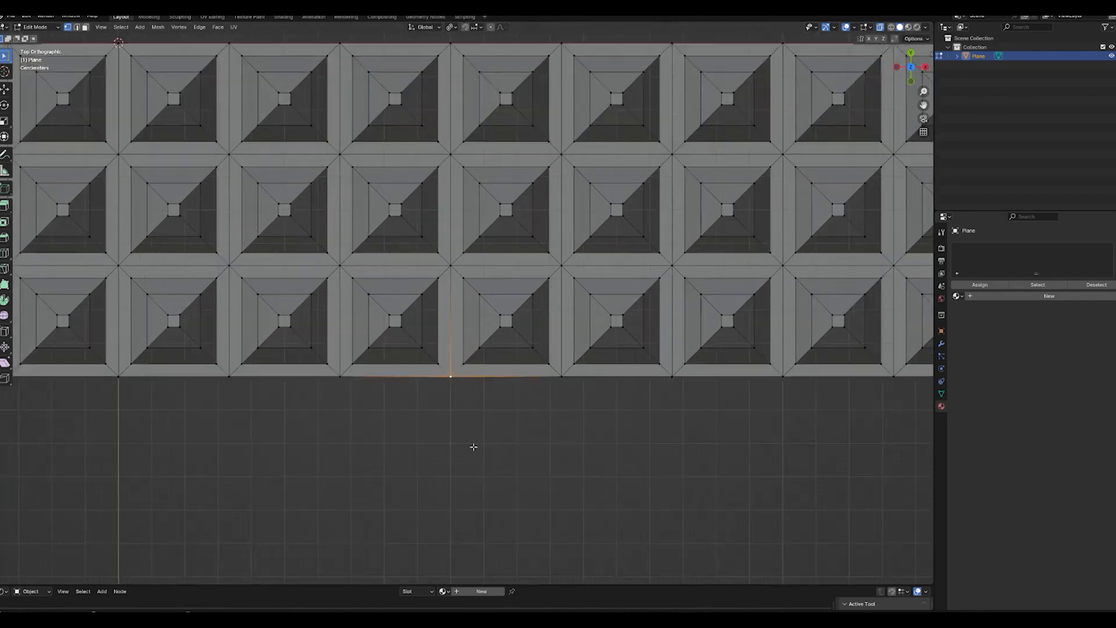
scroll(453, 426, down, 4)
key(Tab)
scroll(430, 407, down, 2)
middle_drag(421, 391, 428, 350)
key(shift+a)
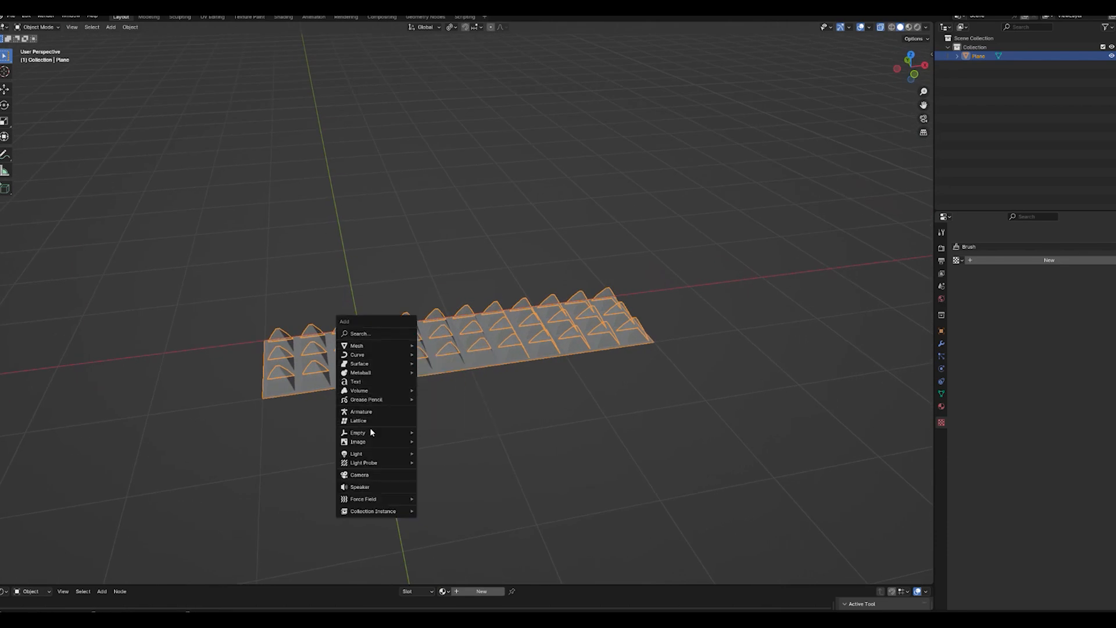
mouse_move(419, 437)
click(452, 442)
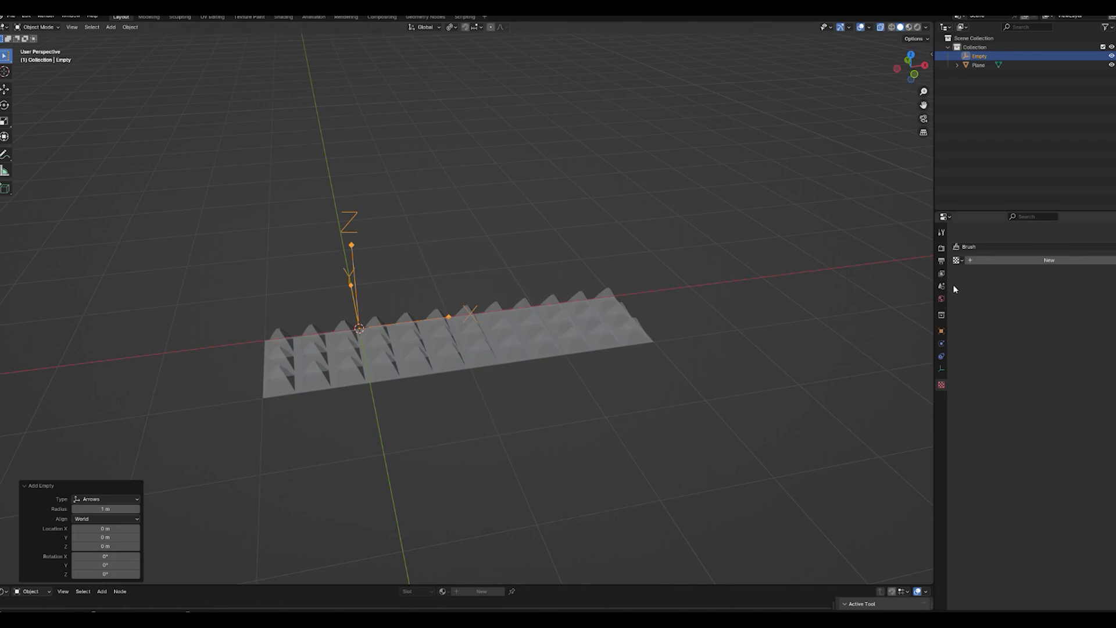
- Set the empty's X rotation to 90°
click(942, 332)
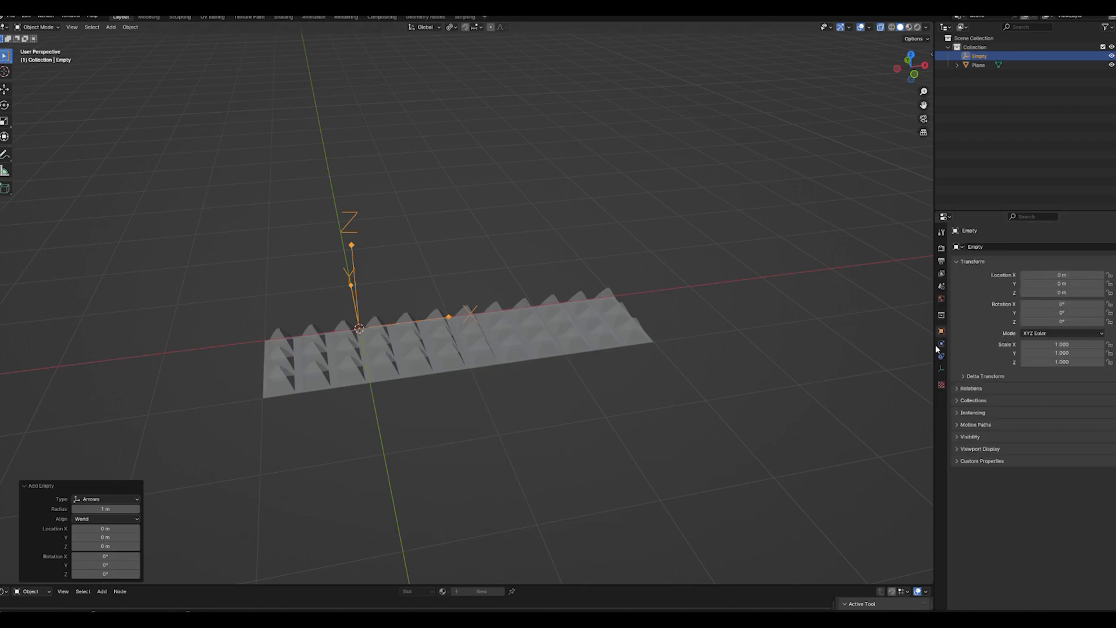
click(1067, 308)
text(90)
key(Return)
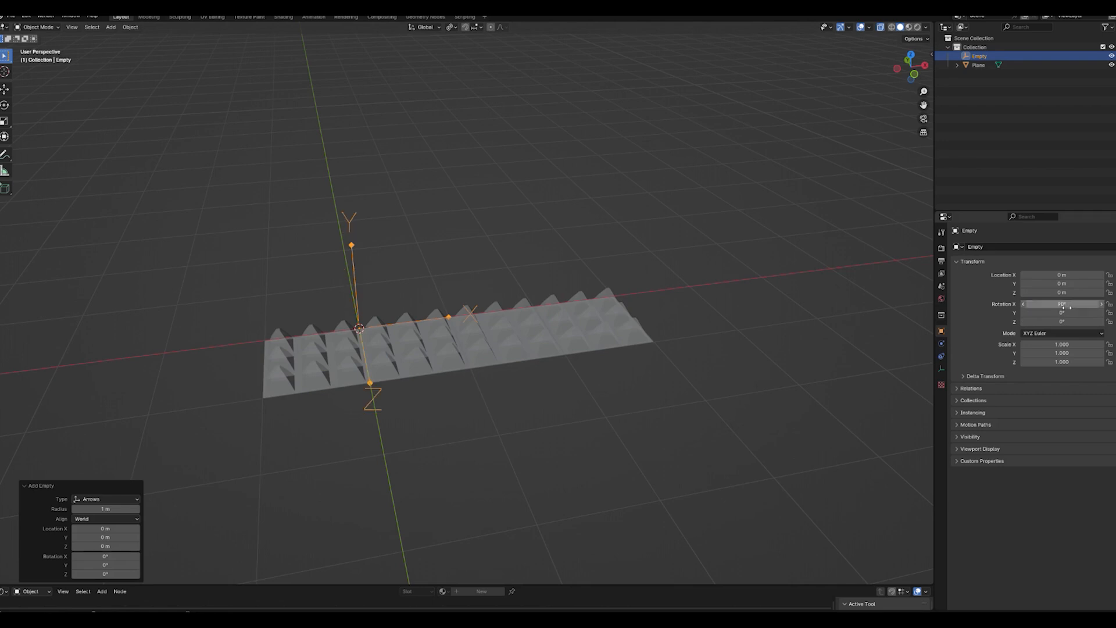
- Add a Subdivision Surface modifier to the spiked strip, set to Simple with 6 viewport levels
scroll(616, 331, down, 1)
click(573, 329)
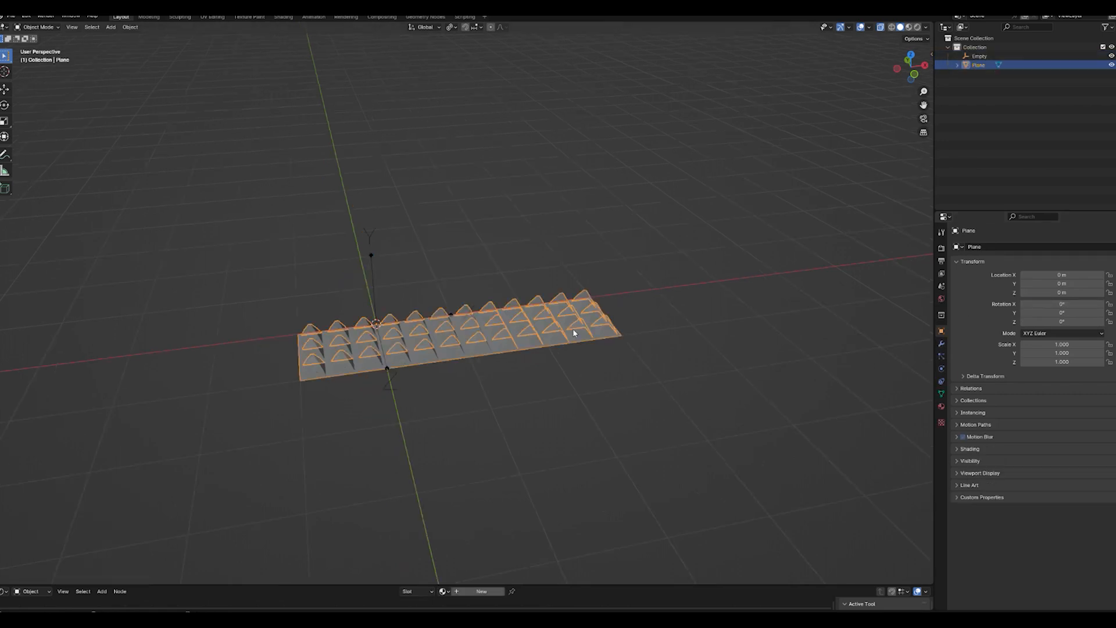
click(943, 345)
click(989, 249)
mouse_move(957, 237)
click(1047, 351)
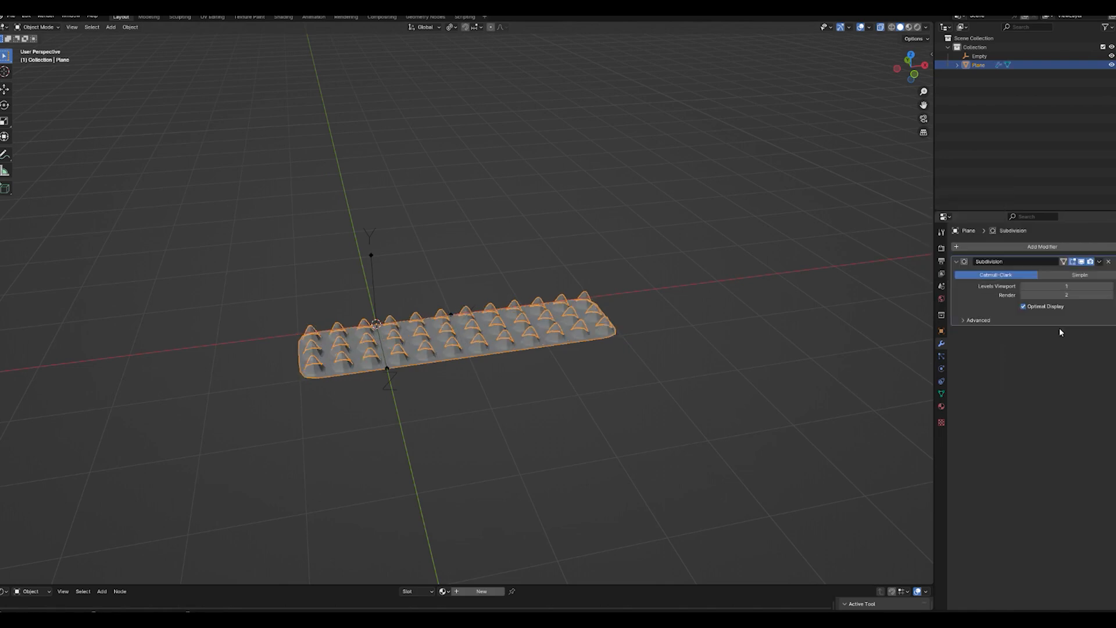
click(1096, 280)
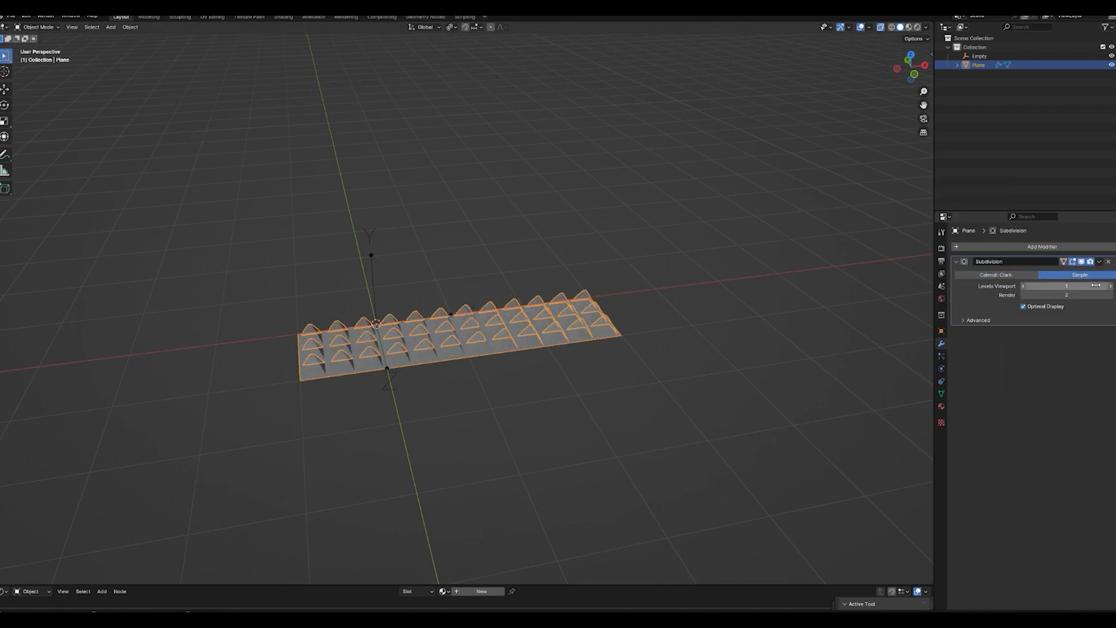
click(1067, 286)
text(6)
key(Return)
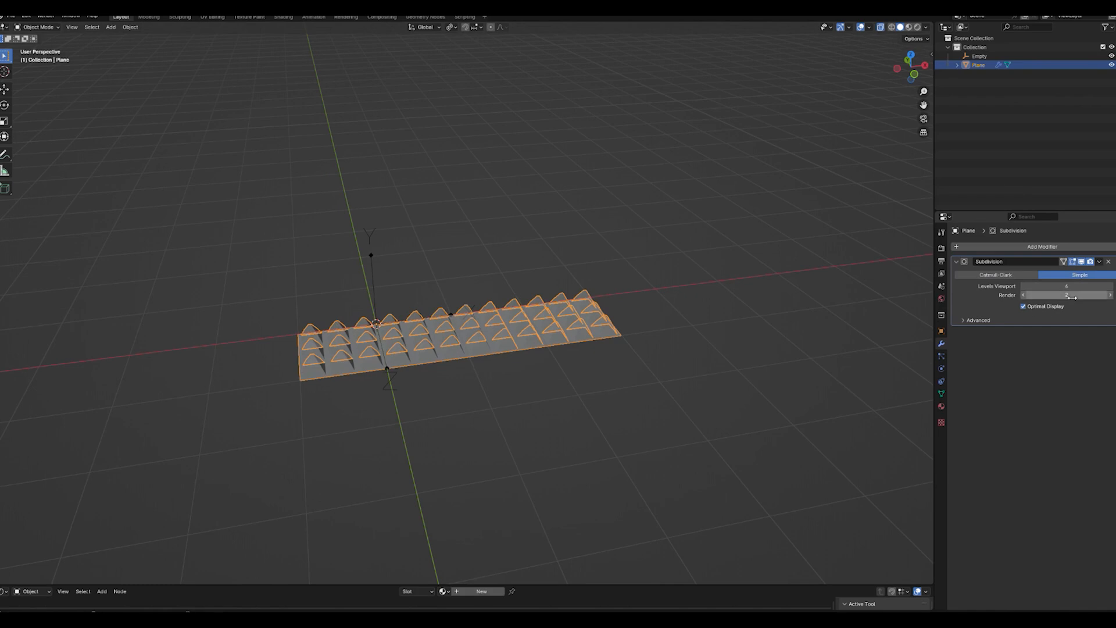
- Turn off X-ray and add a Simple Deform modifier set to Bend with the Arrows empty as its origin
middle_drag(930, 307, 618, 397)
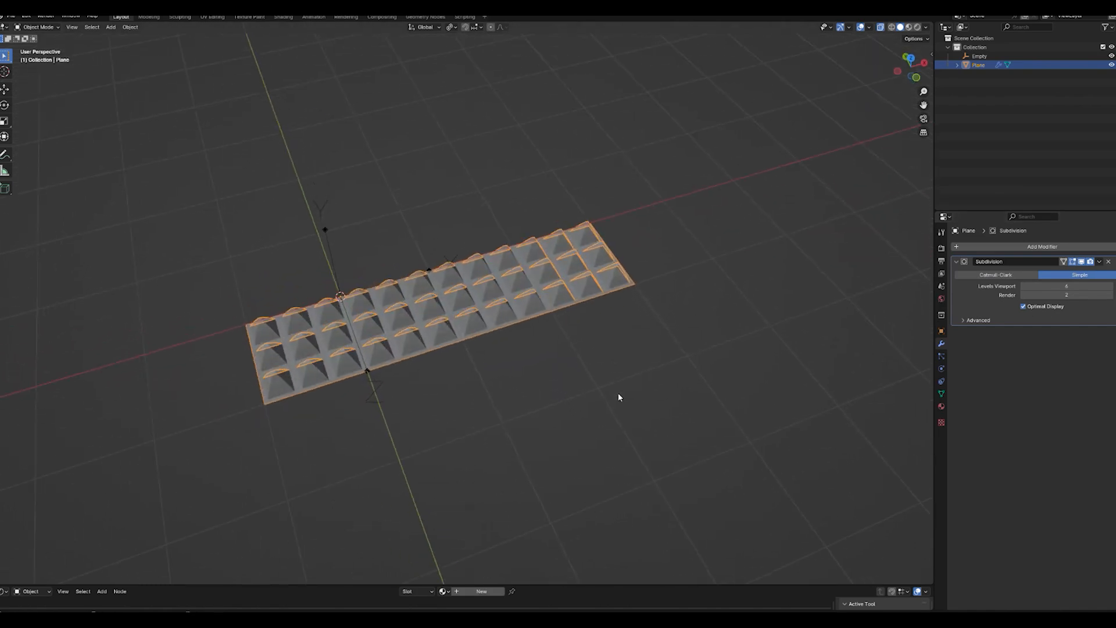
click(880, 30)
click(959, 248)
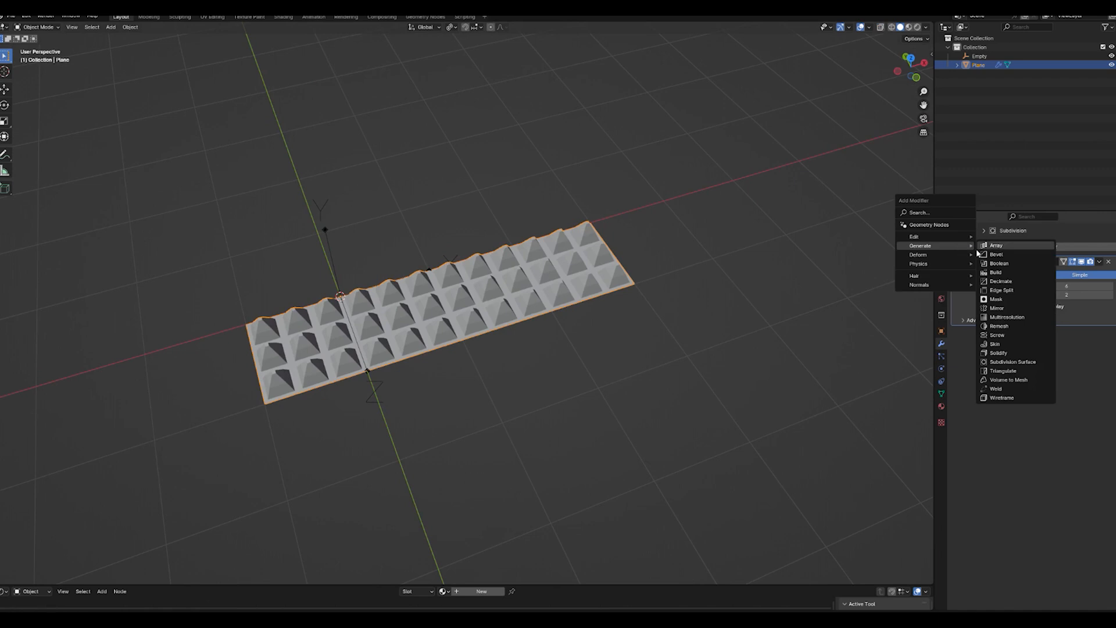
mouse_move(946, 256)
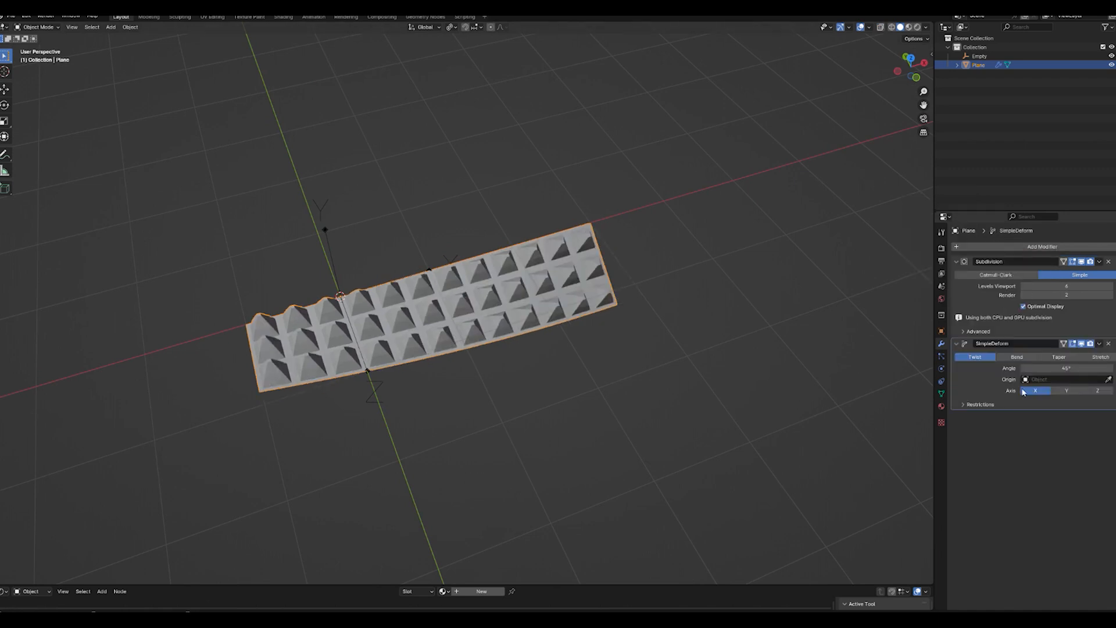
click(1018, 356)
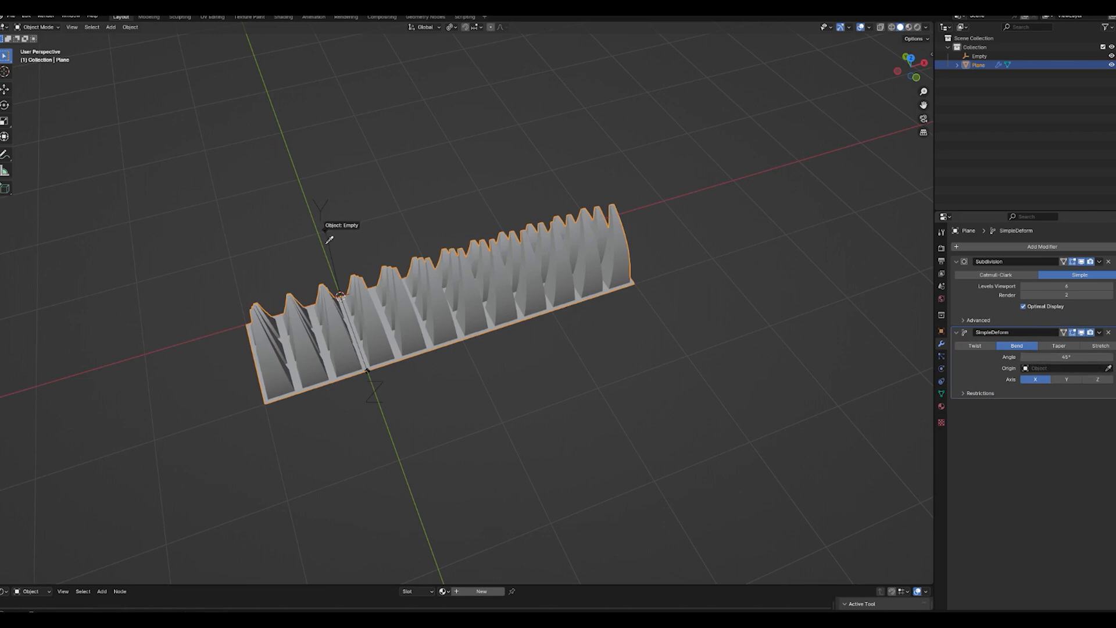
click(325, 233)
middle_drag(326, 233, 555, 299)
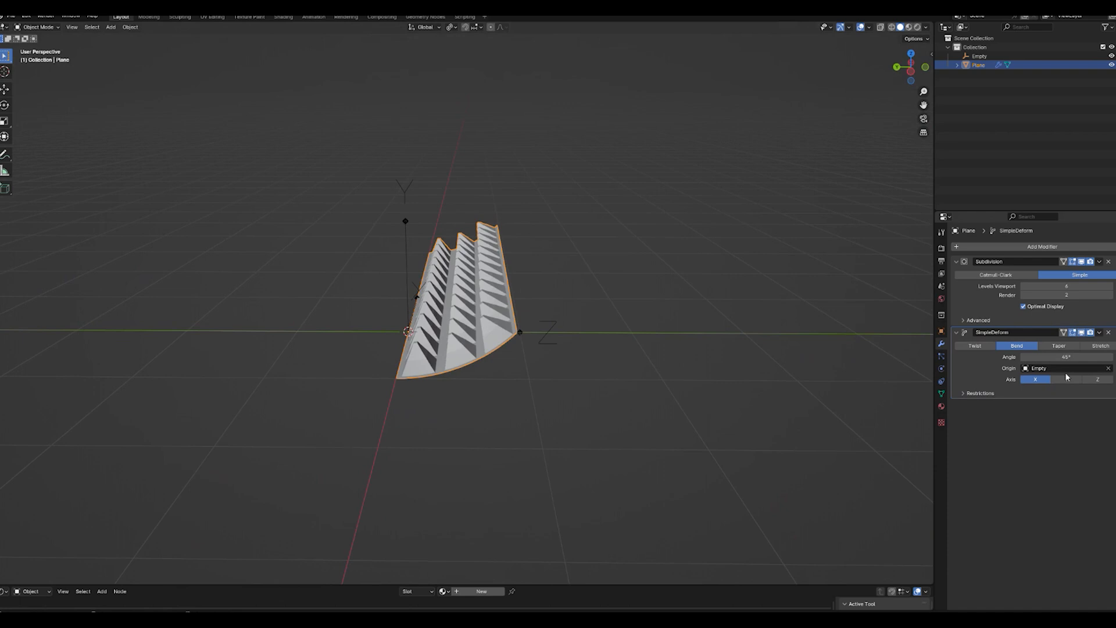
- Try a larger bend angle, cancel it, and rotate the empty 90° about the global Z axis
drag(1066, 357, 1097, 356)
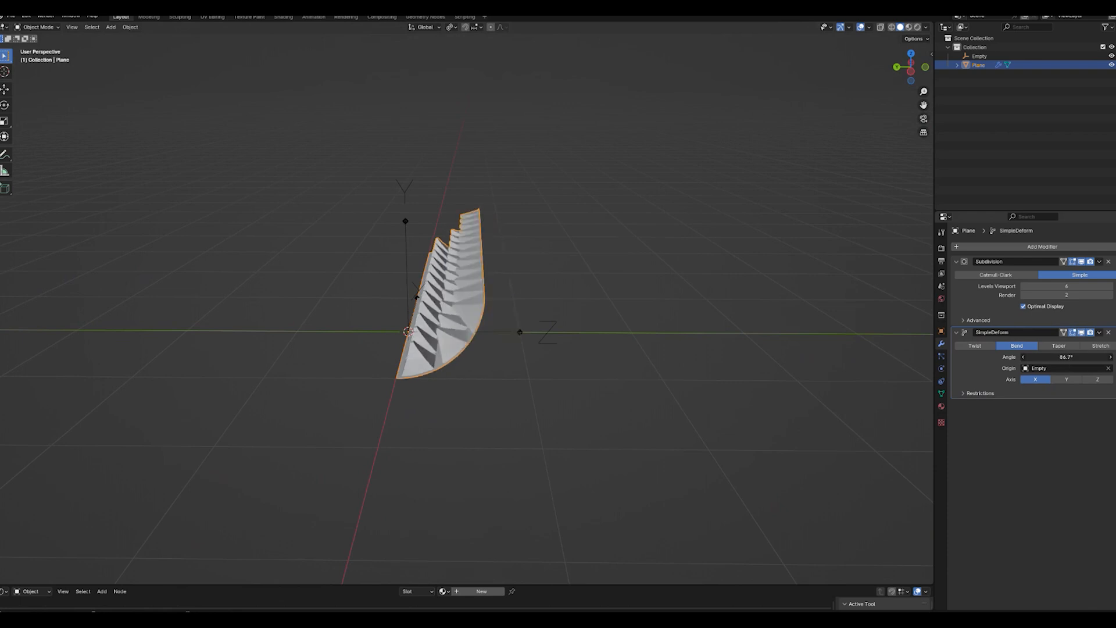
right_click(1065, 361)
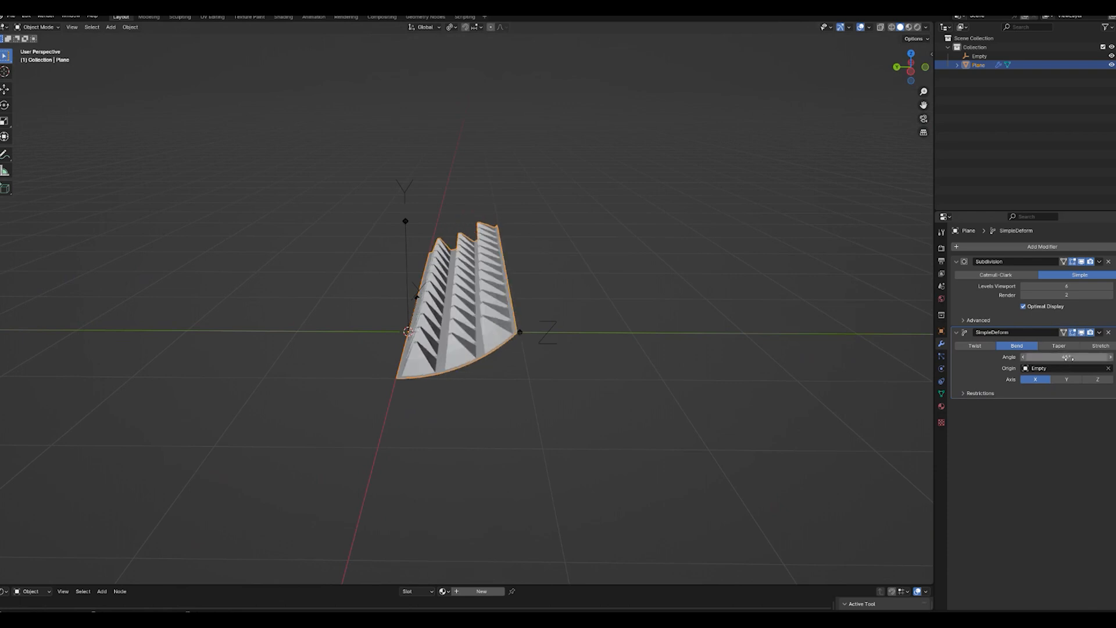
click(543, 335)
text(z)
text(90)
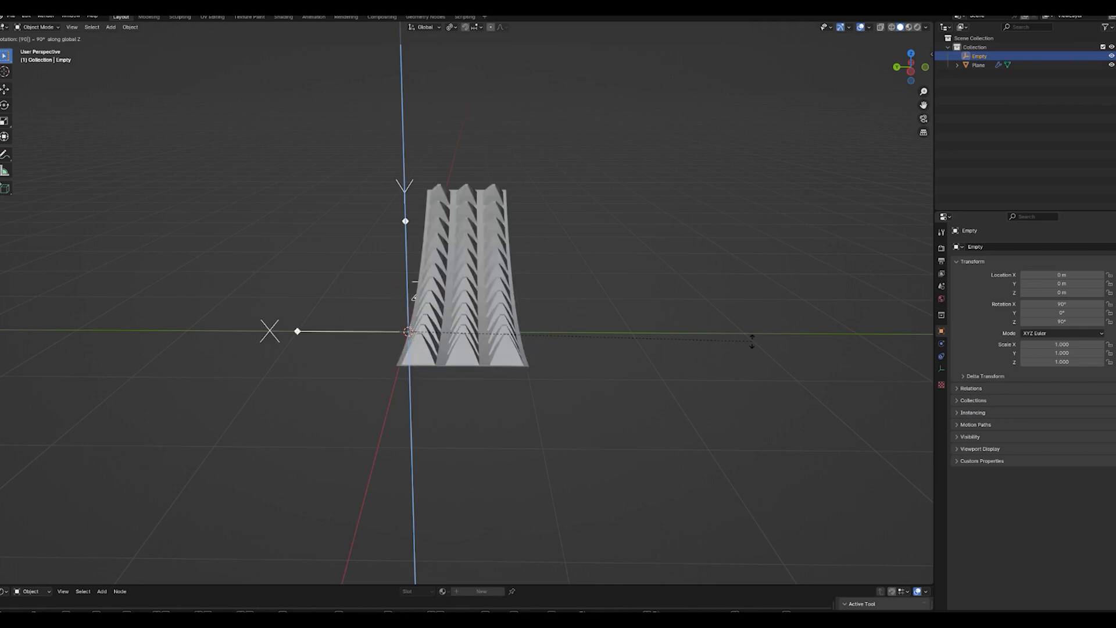
key(Return)
middle_drag(752, 340, 465, 374)
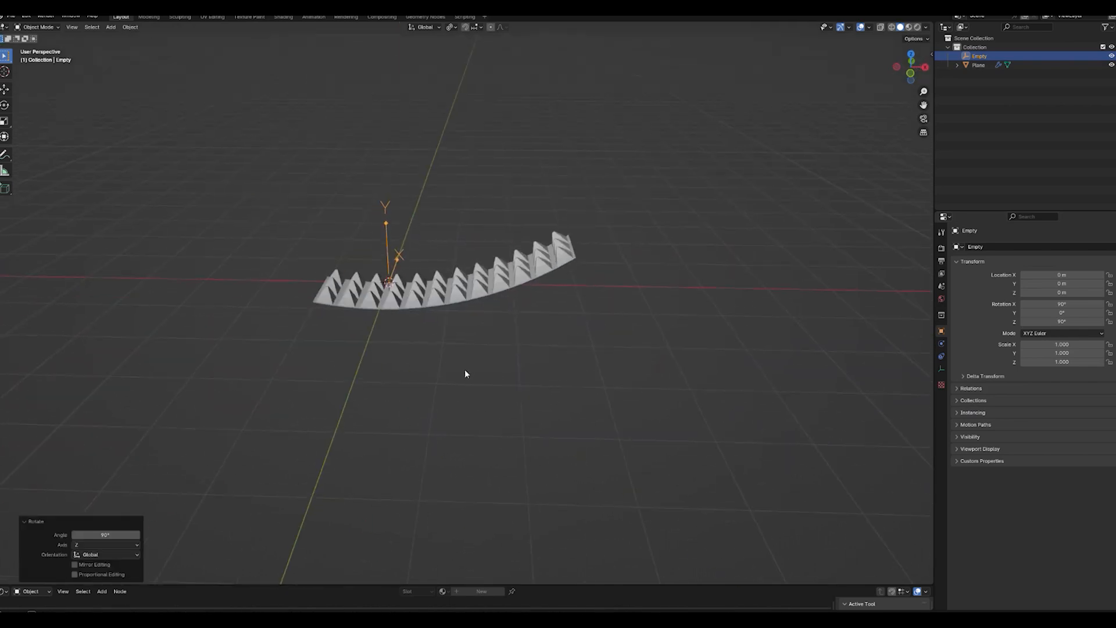
- Set the strip's Simple Deform bend angle to 360° and inspect the resulting cylinder from several sides
click(501, 284)
click(1067, 357)
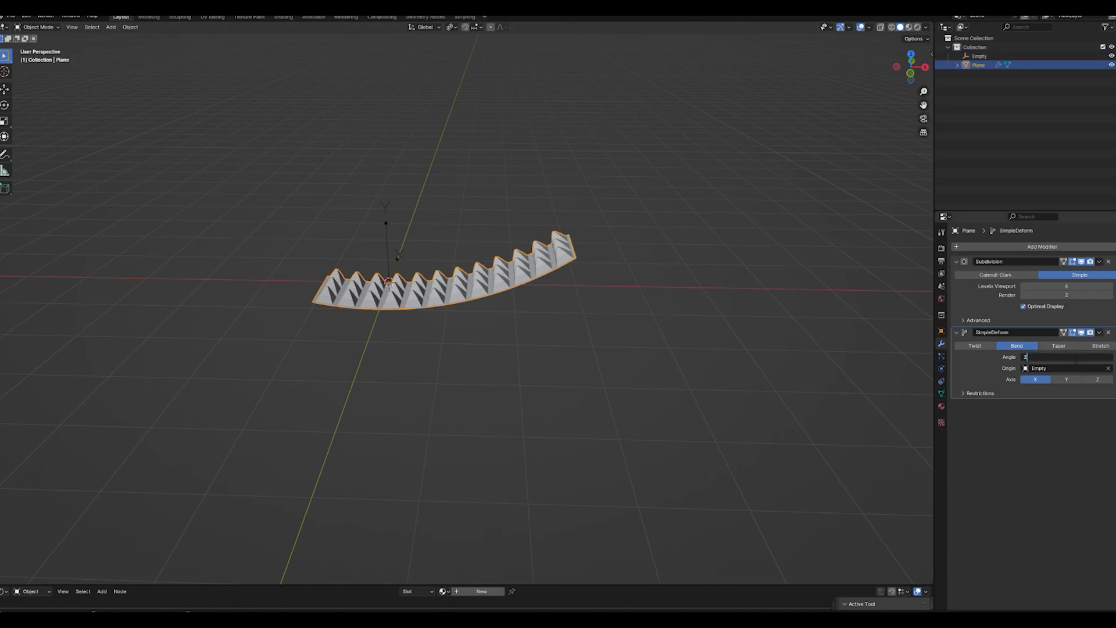
key(Return)
middle_drag(532, 199, 473, 384)
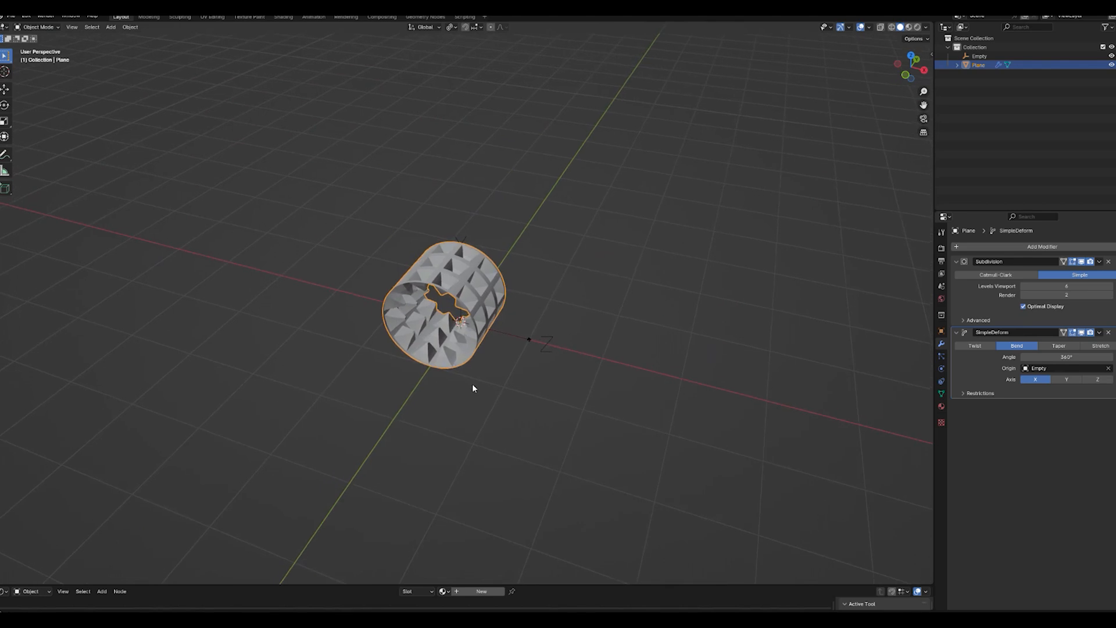
scroll(408, 349, up, 5)
middle_drag(408, 349, 511, 356)
click(731, 318)
middle_drag(732, 317, 642, 340)
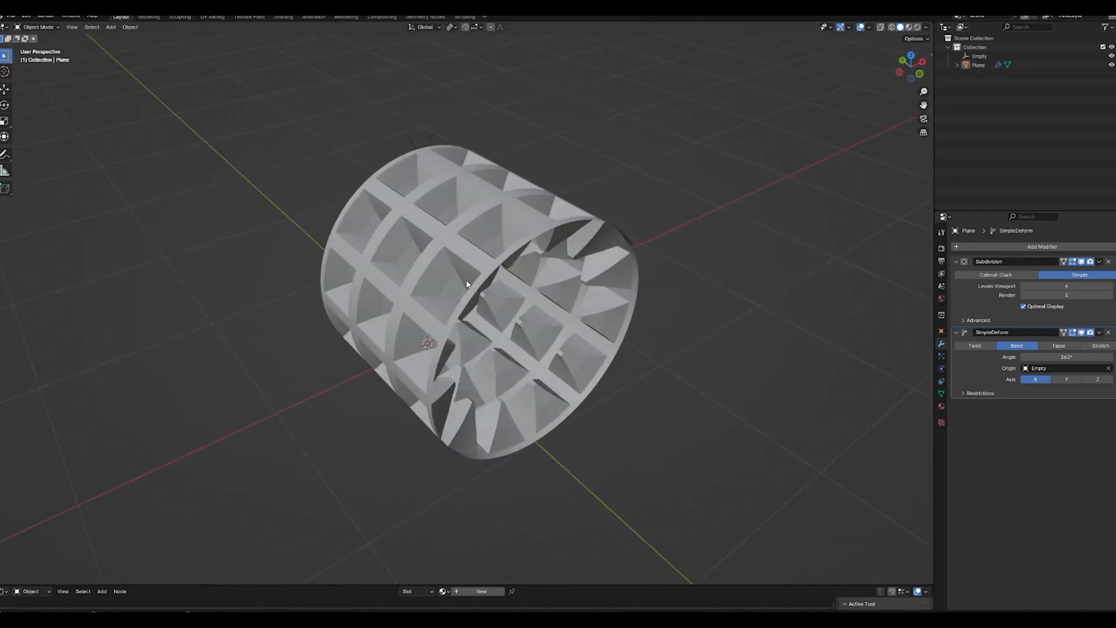
- Duplicate the spiked cylinder in place
click(471, 287)
scroll(476, 292, down, 1)
key(Tab)
key(Tab)
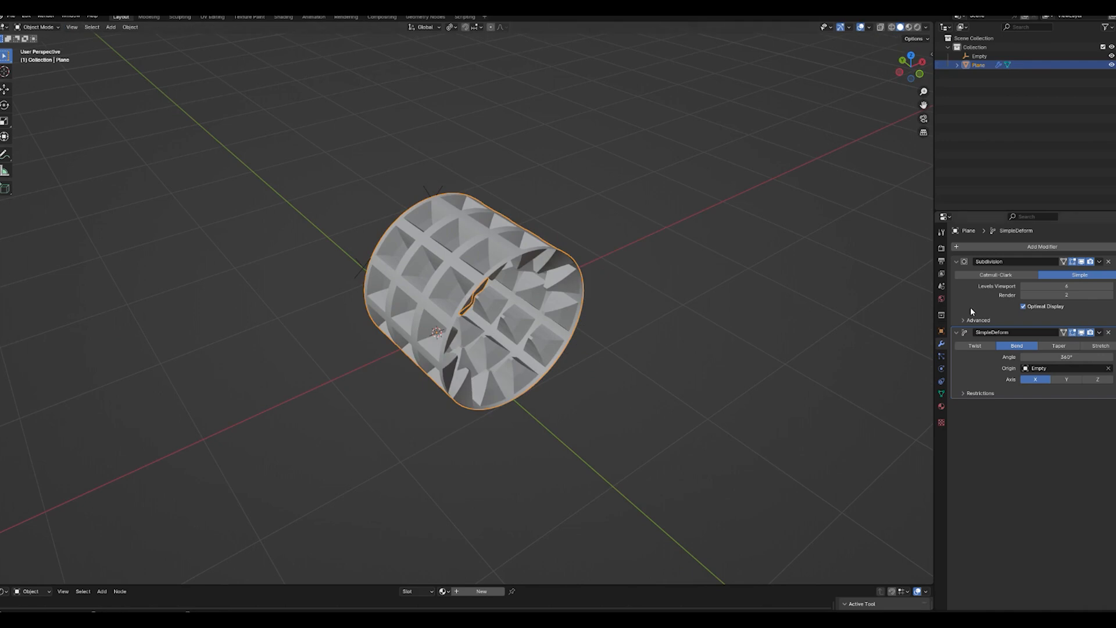
scroll(456, 307, down, 2)
key(shift+d)
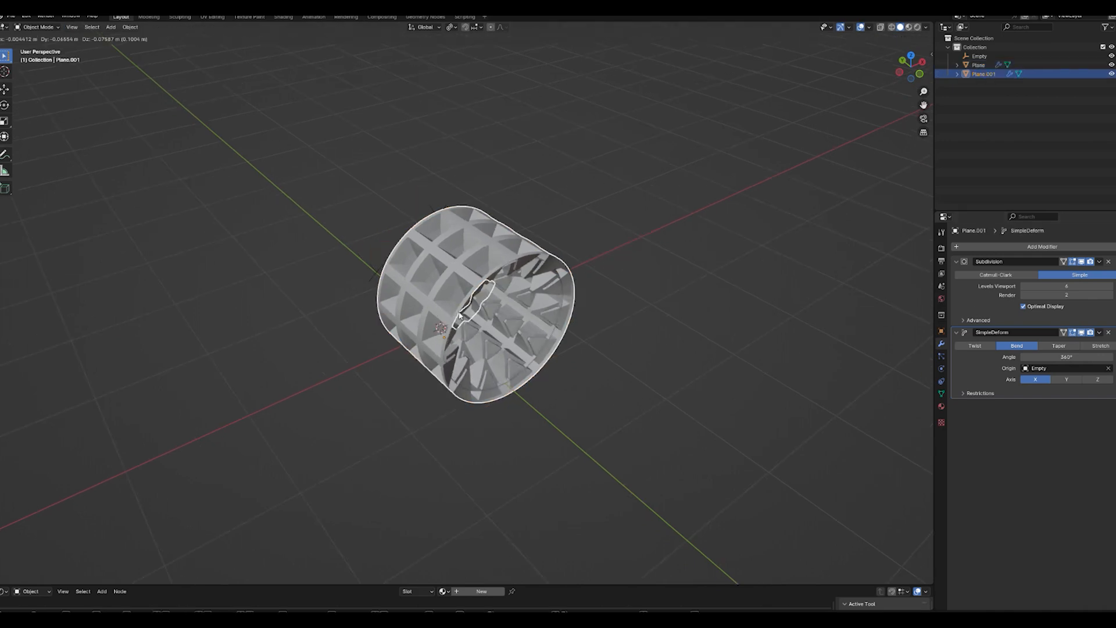
right_click(460, 315)
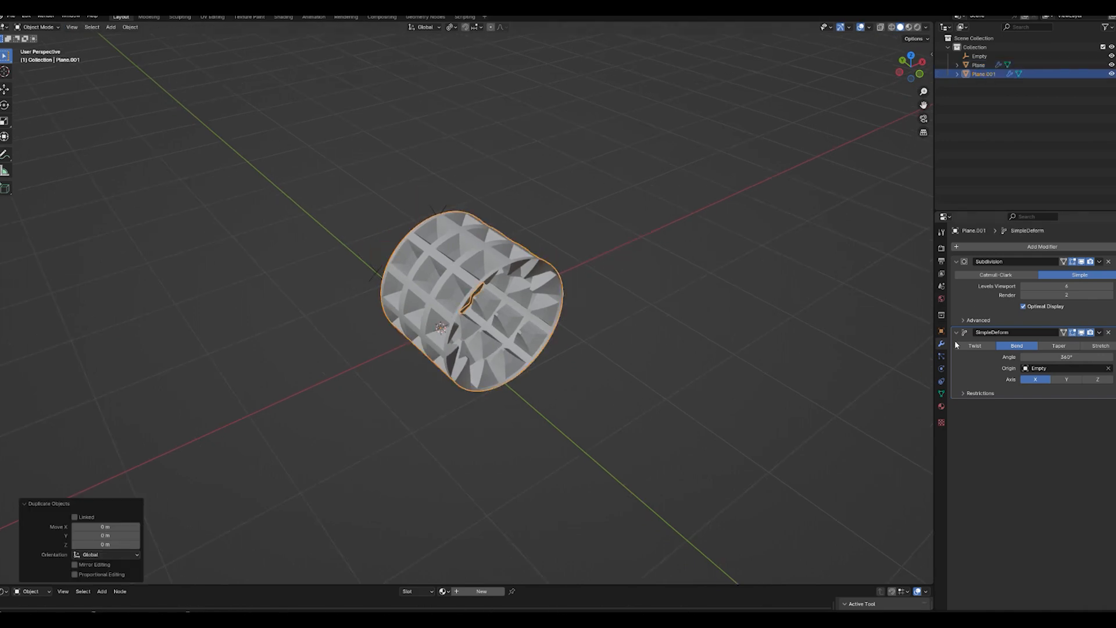
- Remove both modifiers from the duplicate and move it along the negative X axis, clear of the cylinder
click(1109, 262)
click(1109, 262)
middle_drag(651, 400, 628, 401)
key(g)
key(x)
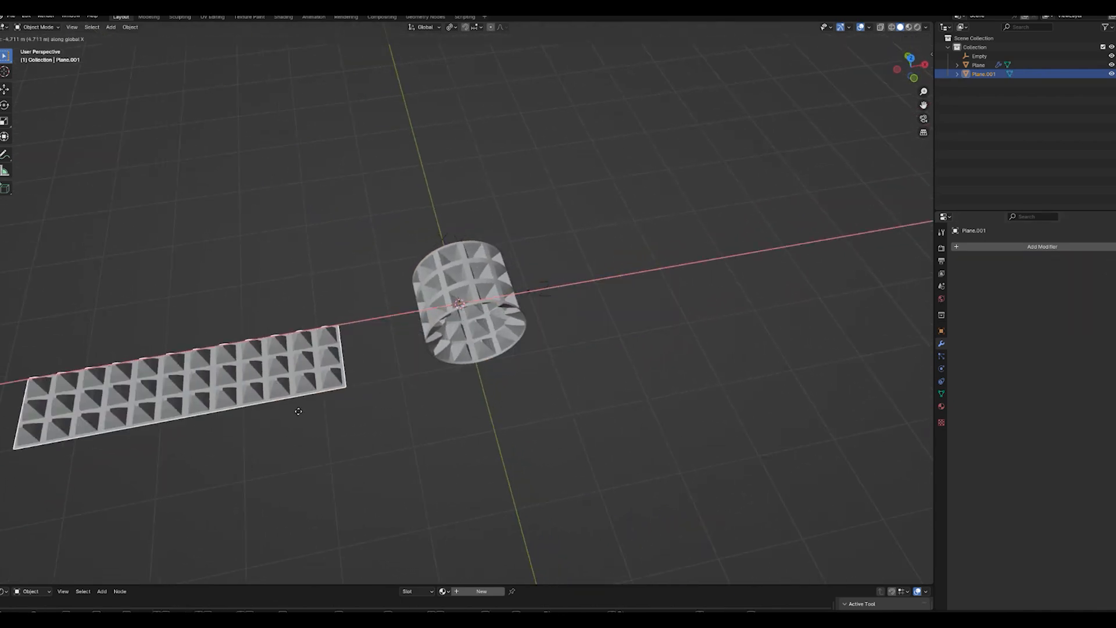
click(360, 406)
- Apply the Subdivision and Simple Deform modifiers on the original cylinder
scroll(360, 406, up, 3)
click(495, 295)
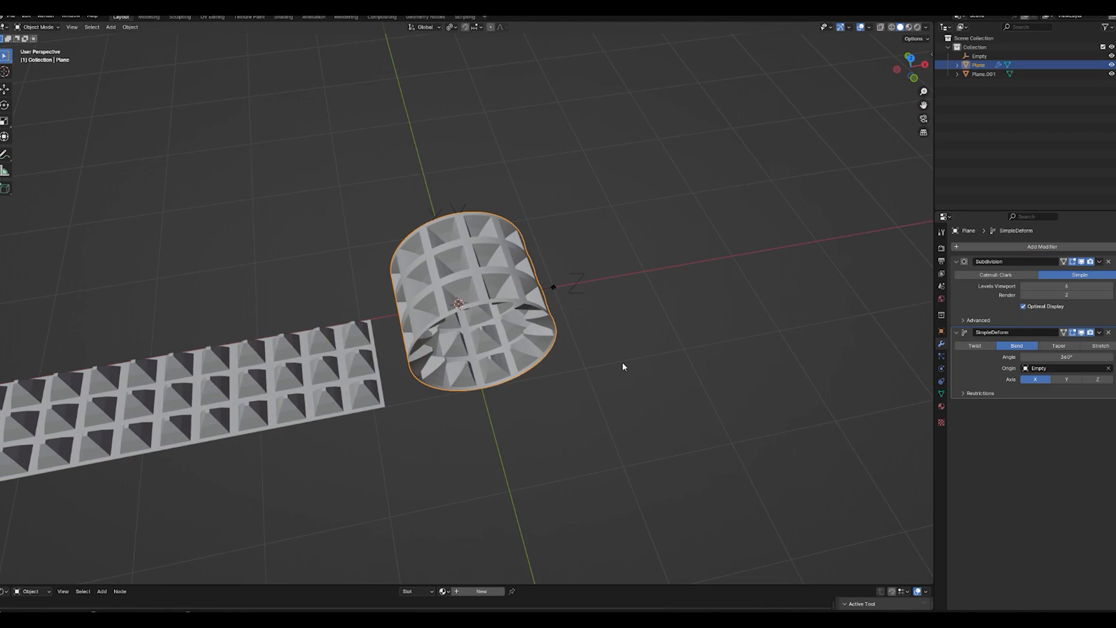
key(ctrl+x)
key(ctrl+x)
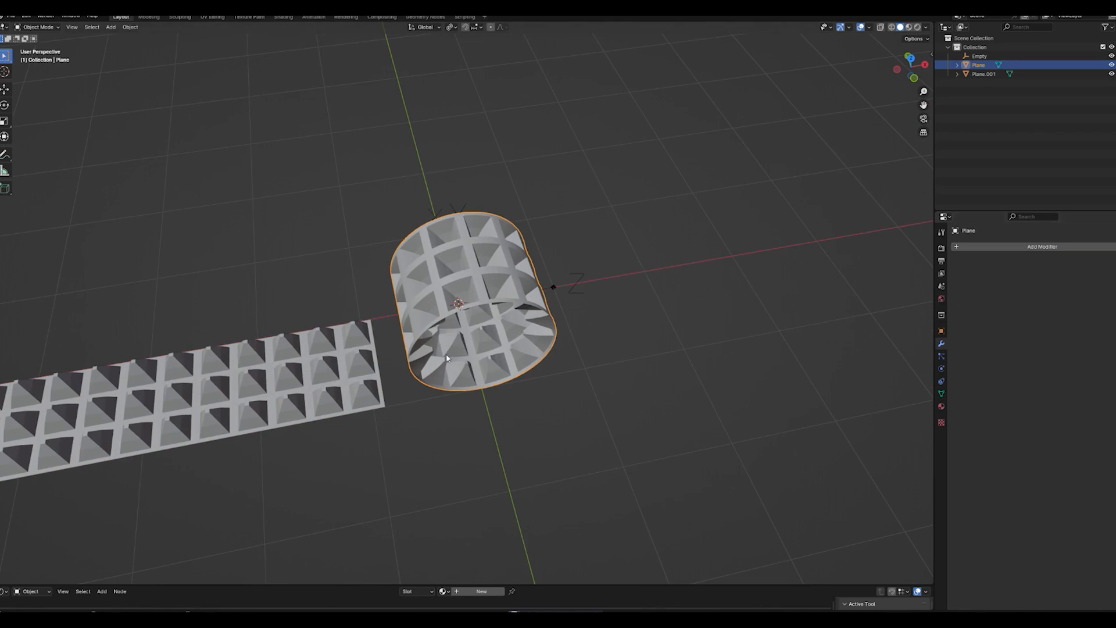
- Enter Edit Mode on the cylinder and clear the existing vertex selection
key(Tab)
middle_drag(447, 359, 452, 362)
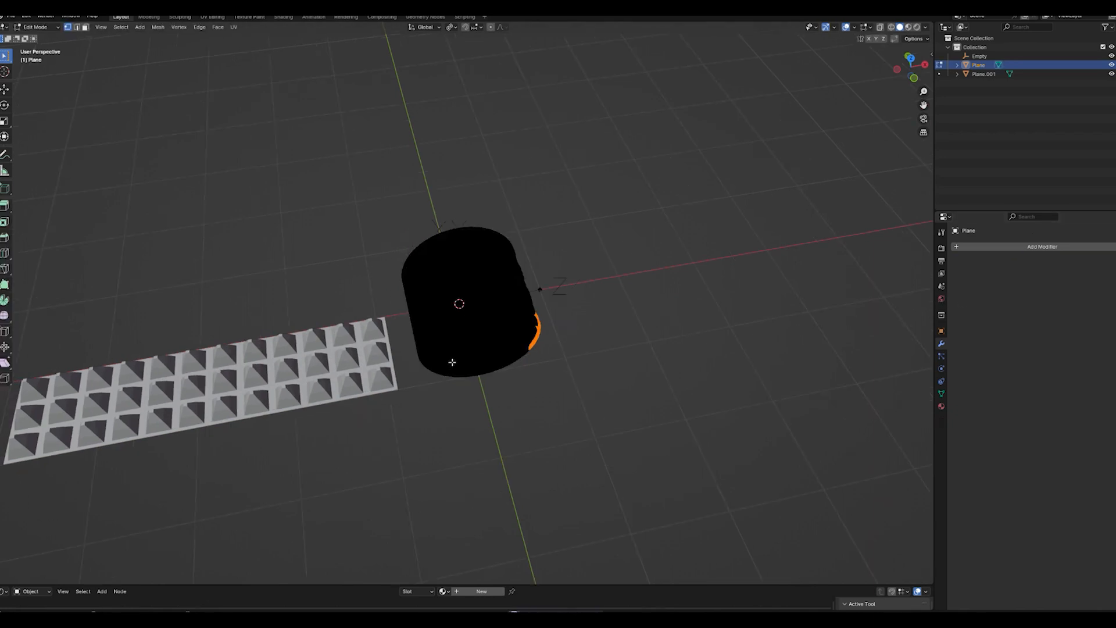
click(881, 28)
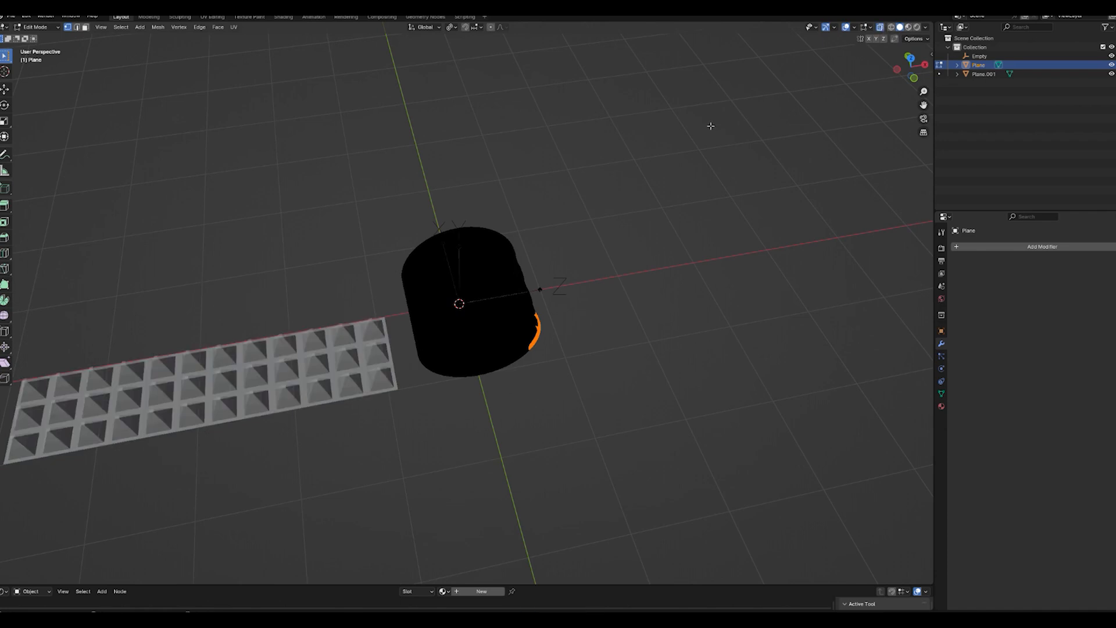
click(880, 28)
scroll(515, 327, up, 10)
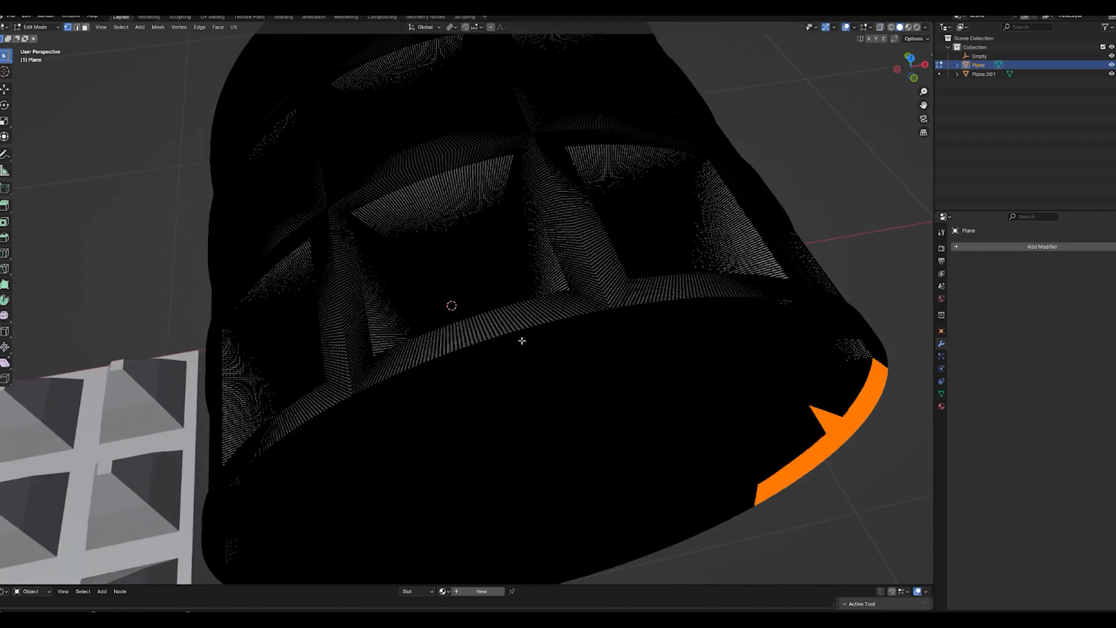
middle_drag(522, 341, 523, 305)
click(752, 421)
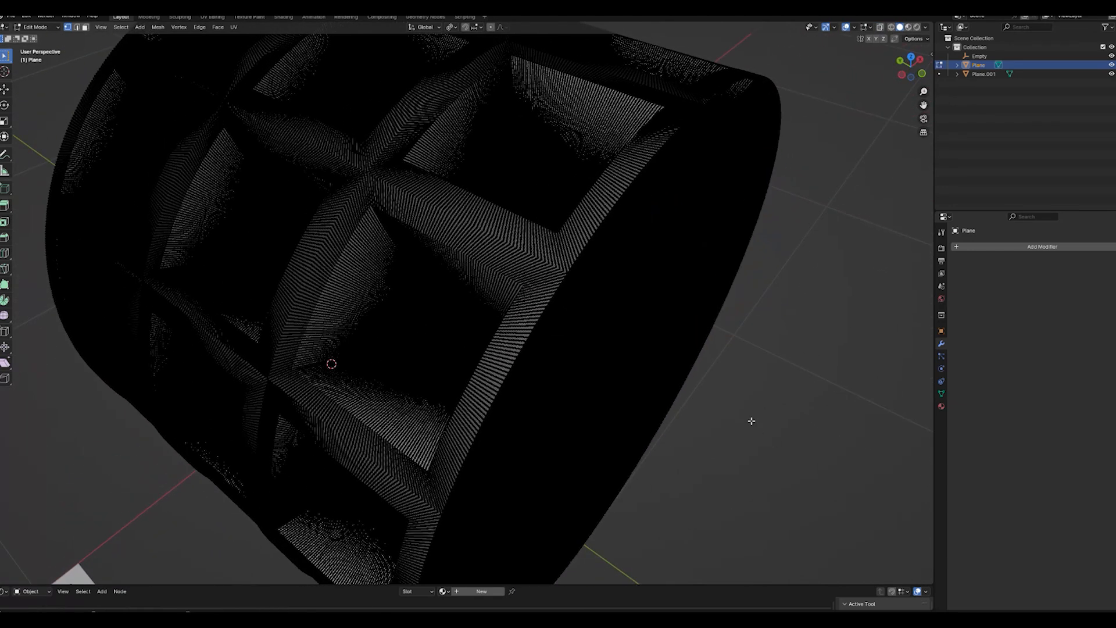
- Select the boundary edge loop running around the cylinder's open rims
click(880, 28)
click(880, 28)
scroll(588, 242, up, 5)
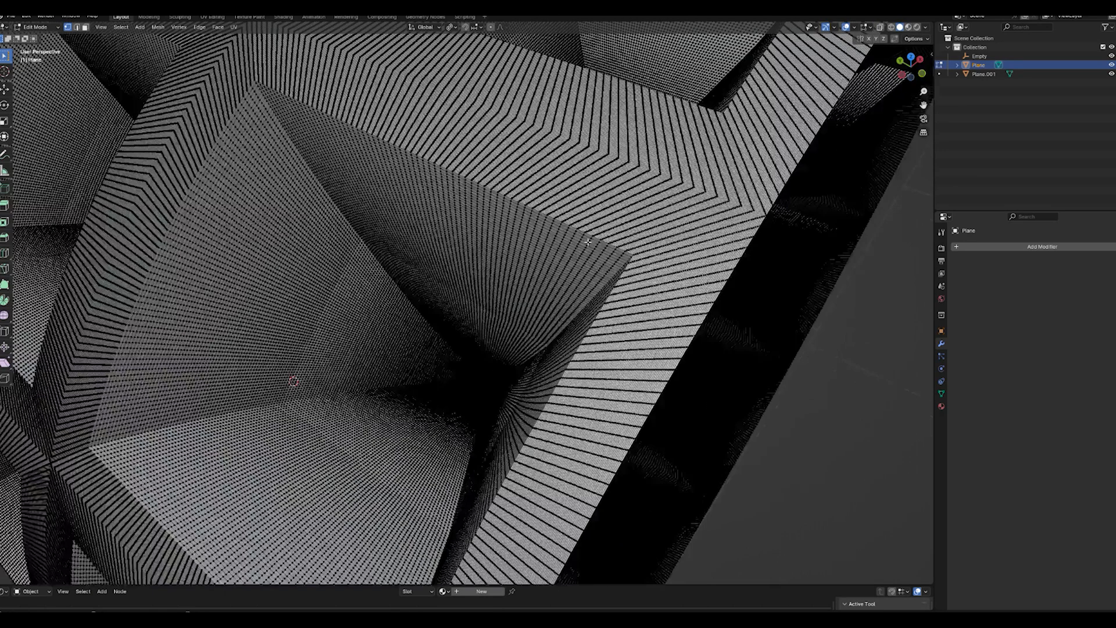
alt+click(713, 326)
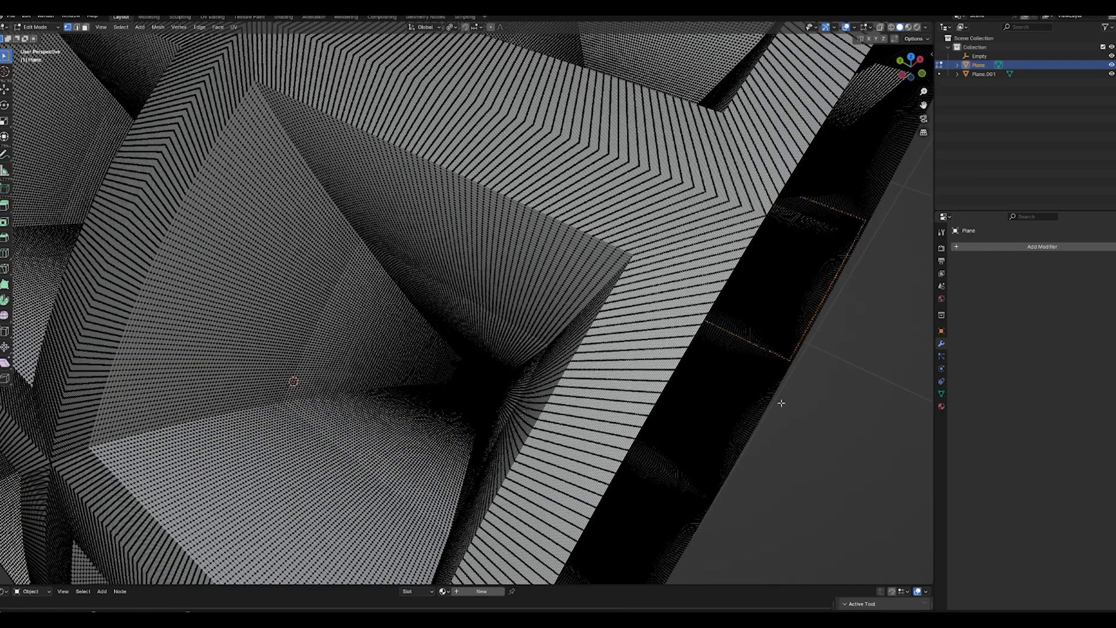
scroll(779, 416, down, 10)
middle_drag(777, 416, 610, 366)
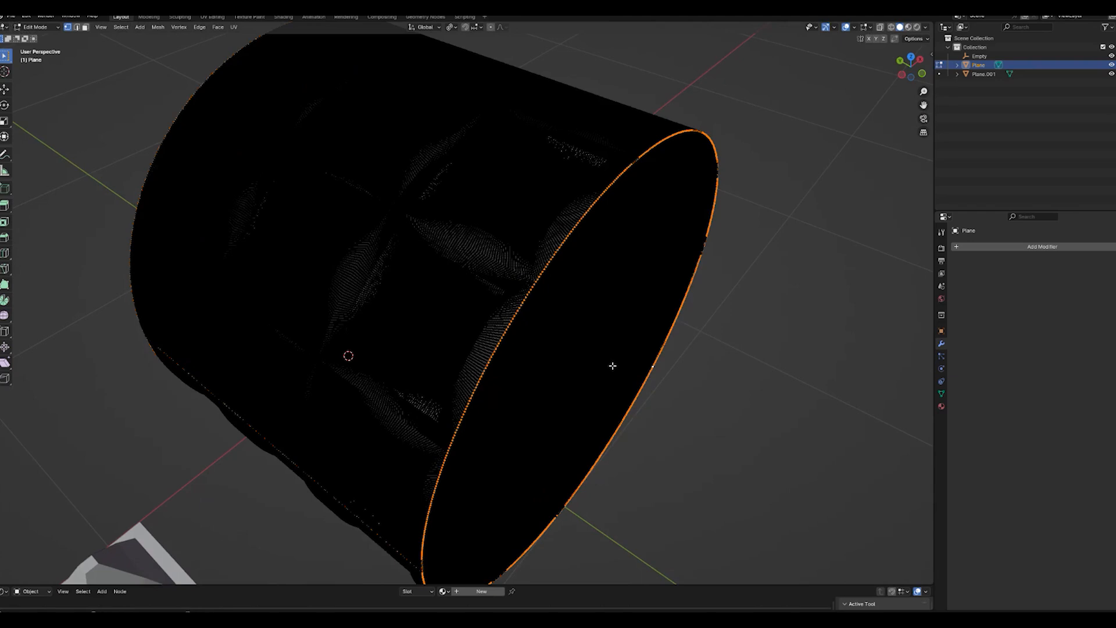
middle_drag(553, 405, 573, 386)
- In top view with X-ray on, deselect the rim at the origin, keeping only the far rim selected
key(KP_7)
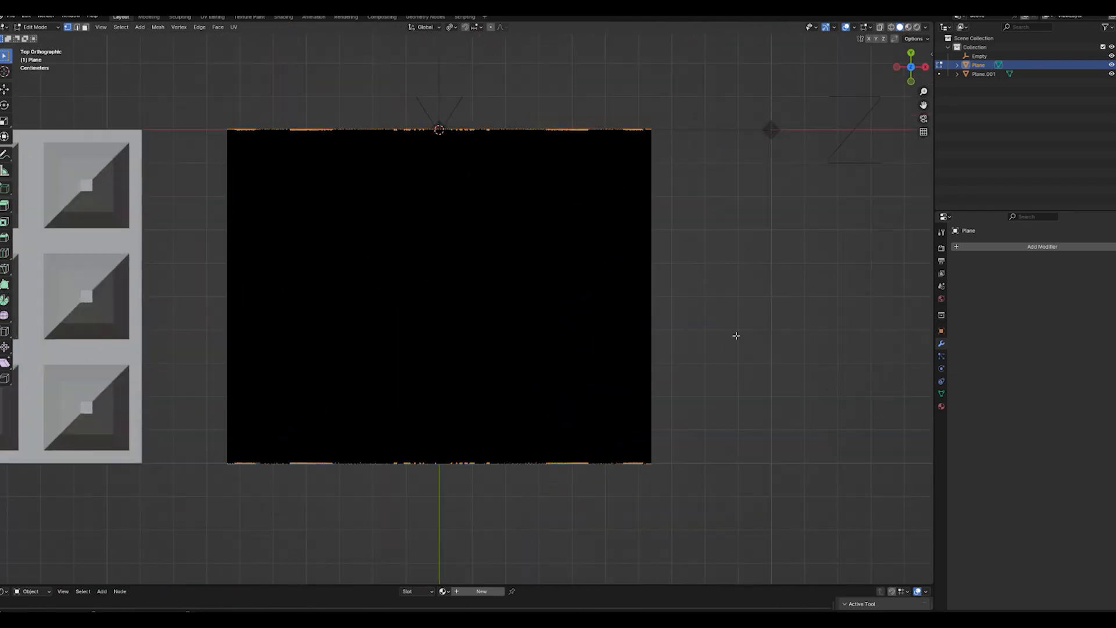
click(881, 27)
scroll(227, 302, up, 1)
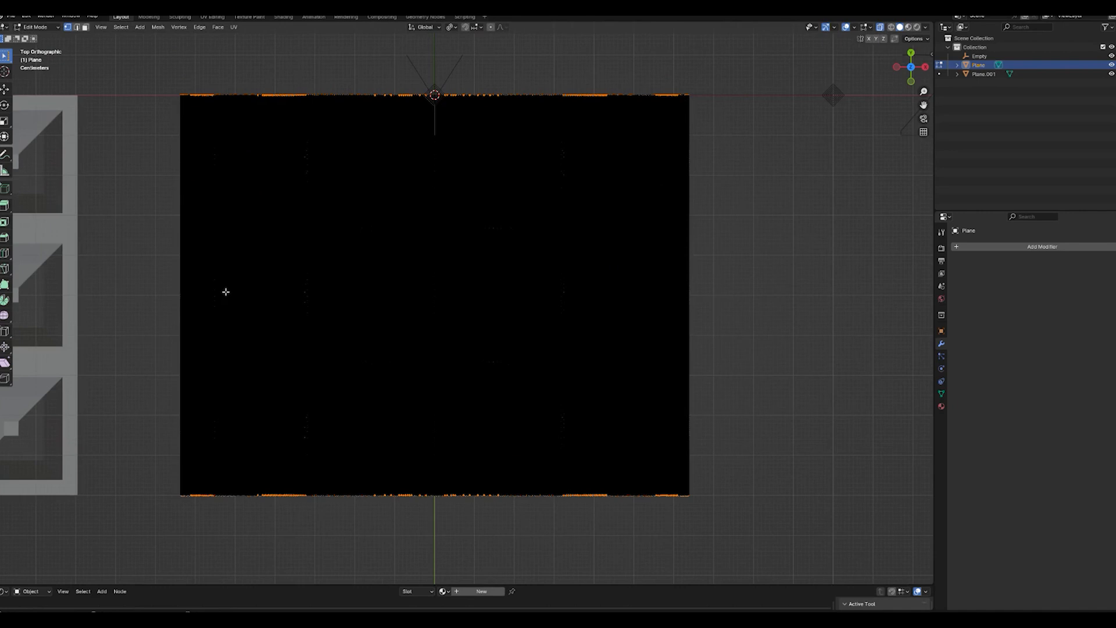
shift+middle_drag(272, 337, 282, 309)
drag(160, 41, 758, 459)
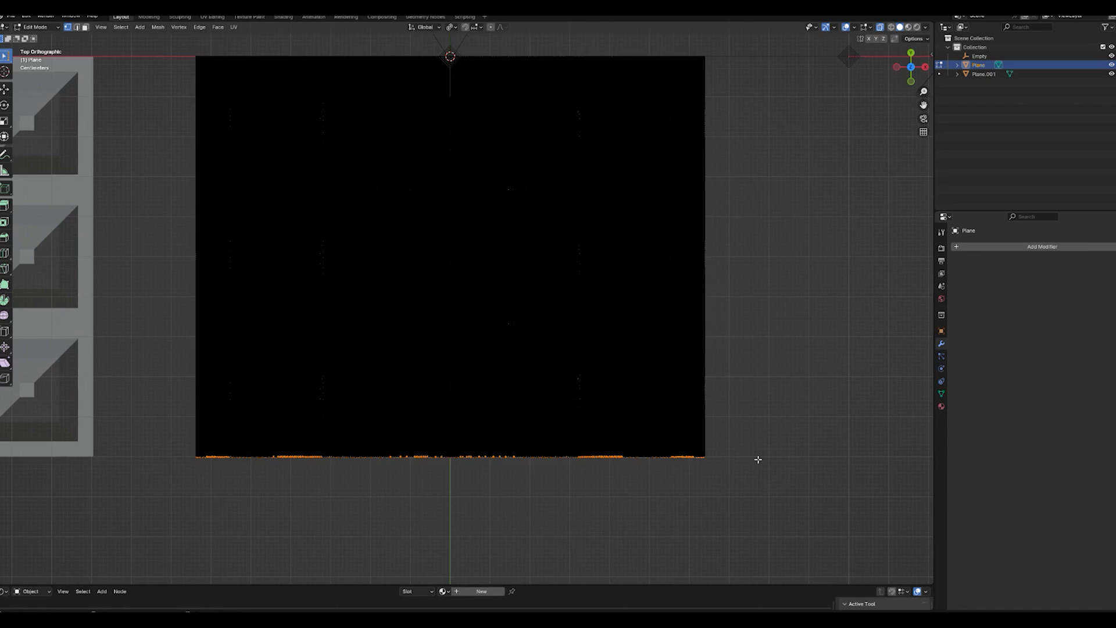
- Fill the selected far rim with a face, return to Object Mode and turn off X-ray
scroll(646, 424, down, 2)
middle_drag(633, 424, 594, 347)
key(f)
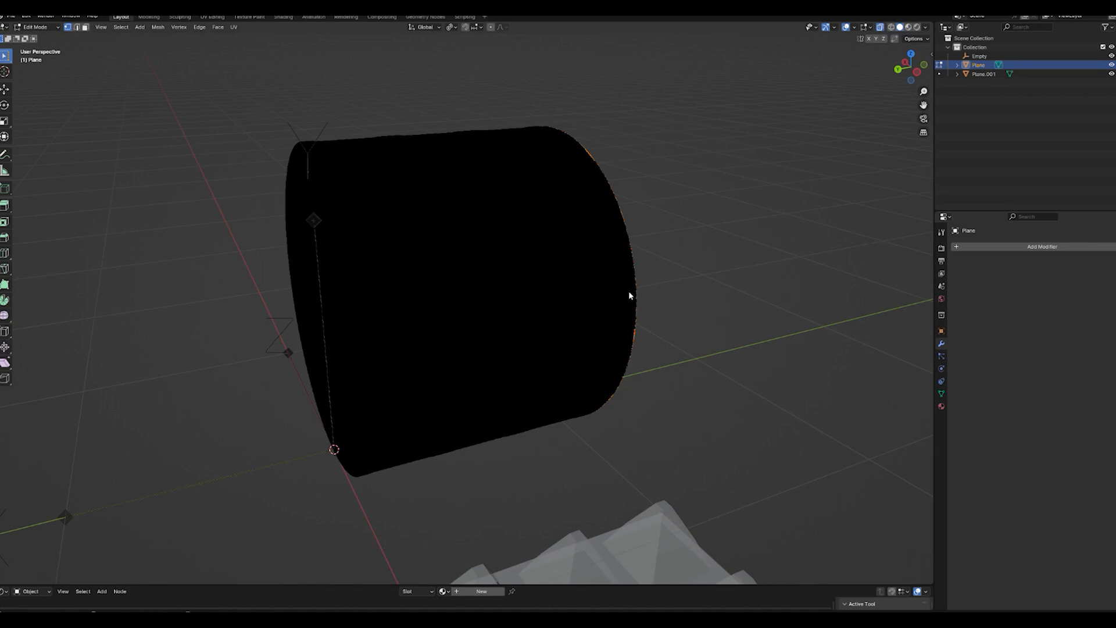
key(Tab)
click(881, 30)
middle_drag(661, 298, 491, 295)
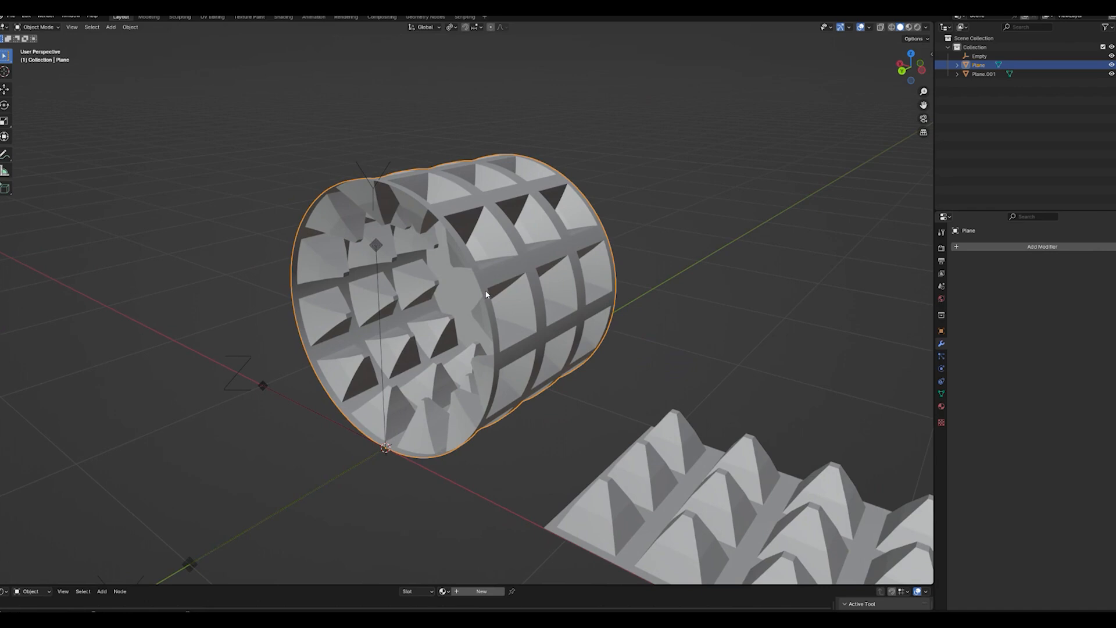
- Enter Edit Mode on the spiked cylinder and select the boundary edge loop along its open rim
key(Tab)
scroll(463, 199, up, 2)
middle_drag(445, 185, 405, 204)
alt+click(220, 170)
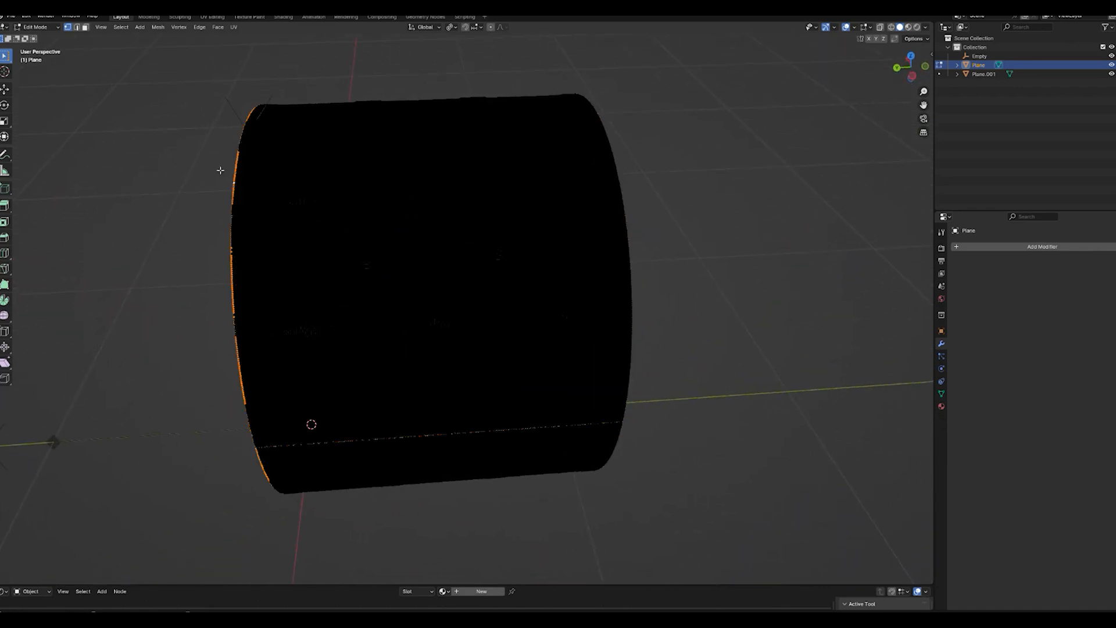
- In top view, box-deselect the far end of the cylinder so only the rim at the origin stays selected
key(KP_7)
drag(763, 513, 237, 135)
scroll(289, 142, up, 3)
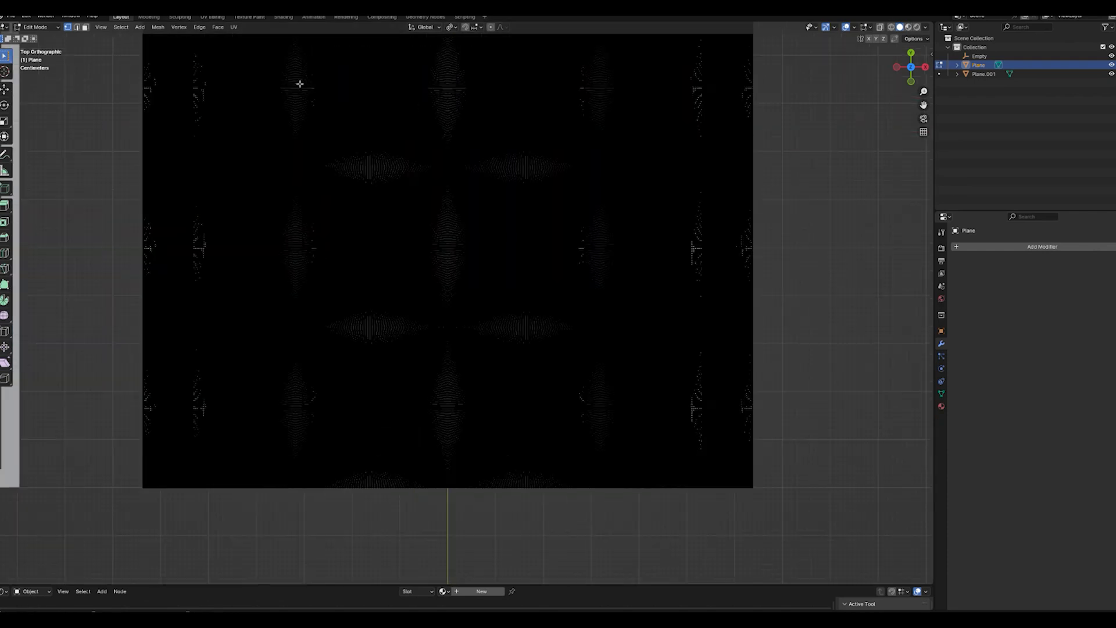
shift+middle_drag(296, 201, 367, 436)
scroll(291, 301, up, 4)
scroll(292, 303, down, 3)
scroll(291, 309, down, 3)
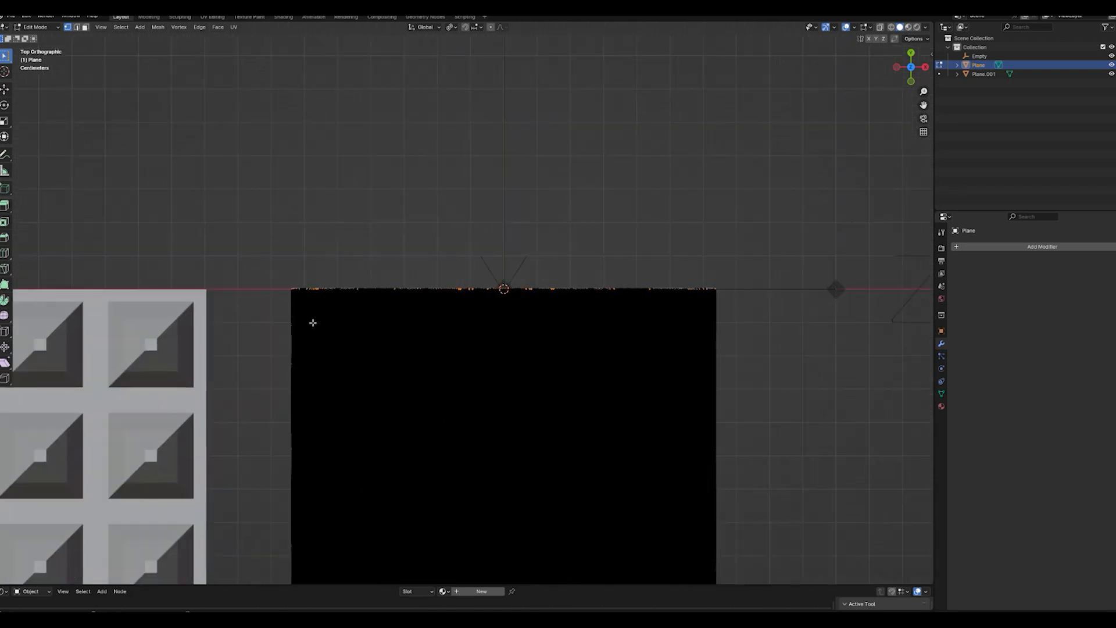
scroll(306, 321, down, 2)
mouse_move(734, 580)
mouse_down()
mouse_move(598, 514)
mouse_move(322, 327)
mouse_move(303, 298)
mouse_up()
scroll(384, 327, up, 2)
- Fill the selected rim at the origin with a face and return to Object Mode
middle_drag(369, 331, 510, 298)
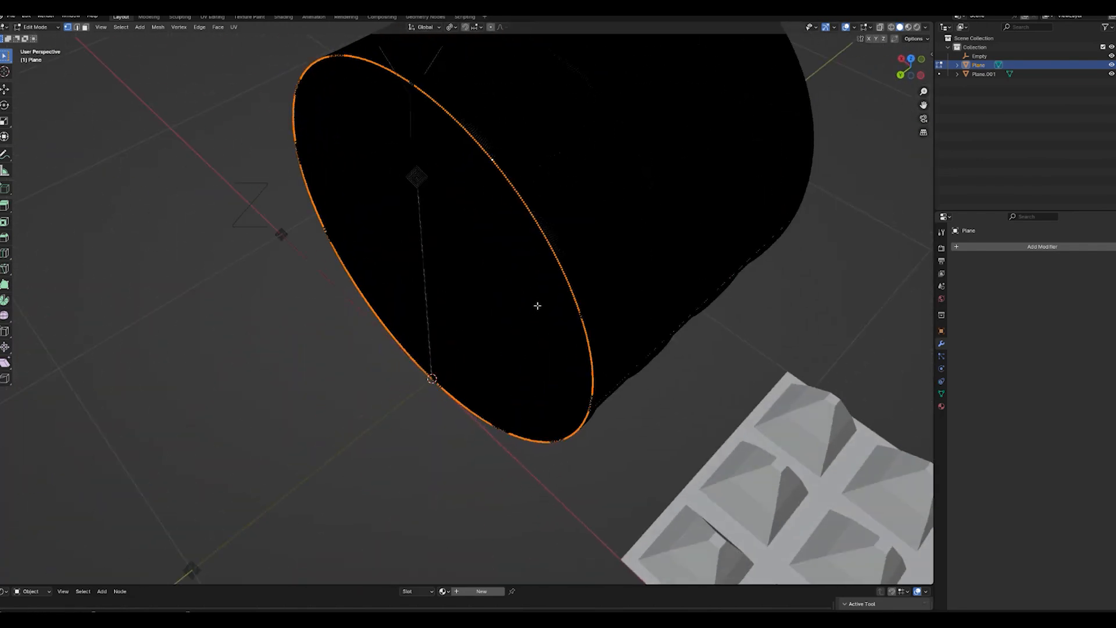
key(f)
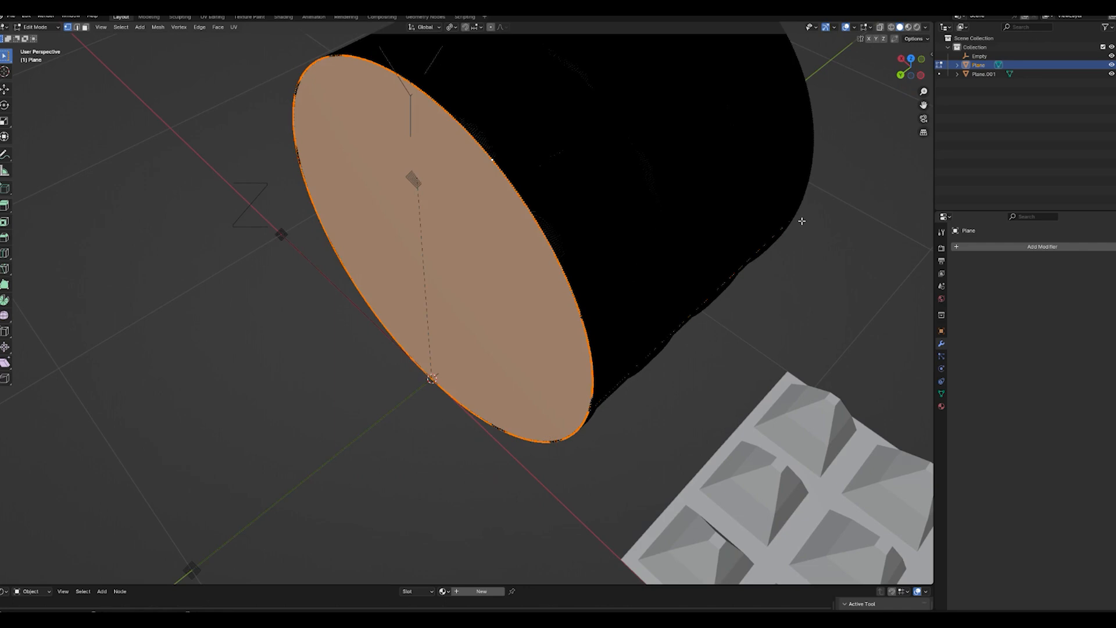
key(Tab)
- Add a mesh cylinder and rotate it 90° about the X axis
scroll(799, 221, down, 2)
middle_drag(578, 253, 420, 324)
scroll(432, 224, down, 5)
key(shift+a)
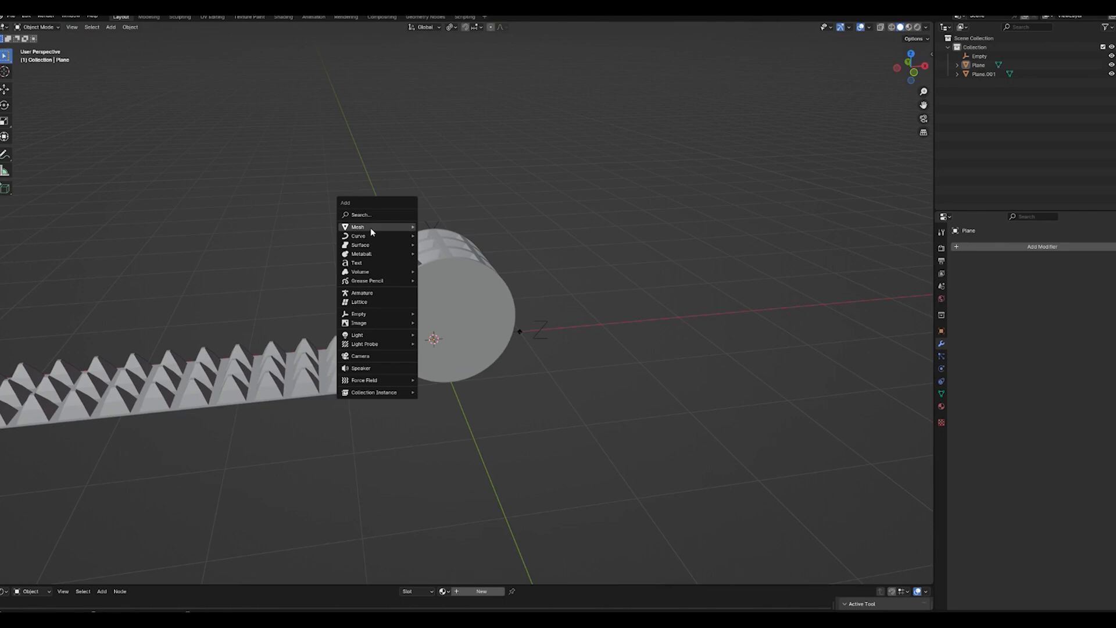
mouse_move(370, 227)
click(445, 271)
scroll(446, 272, down, 2)
key(r)
key(x)
text(90)
key(Return)
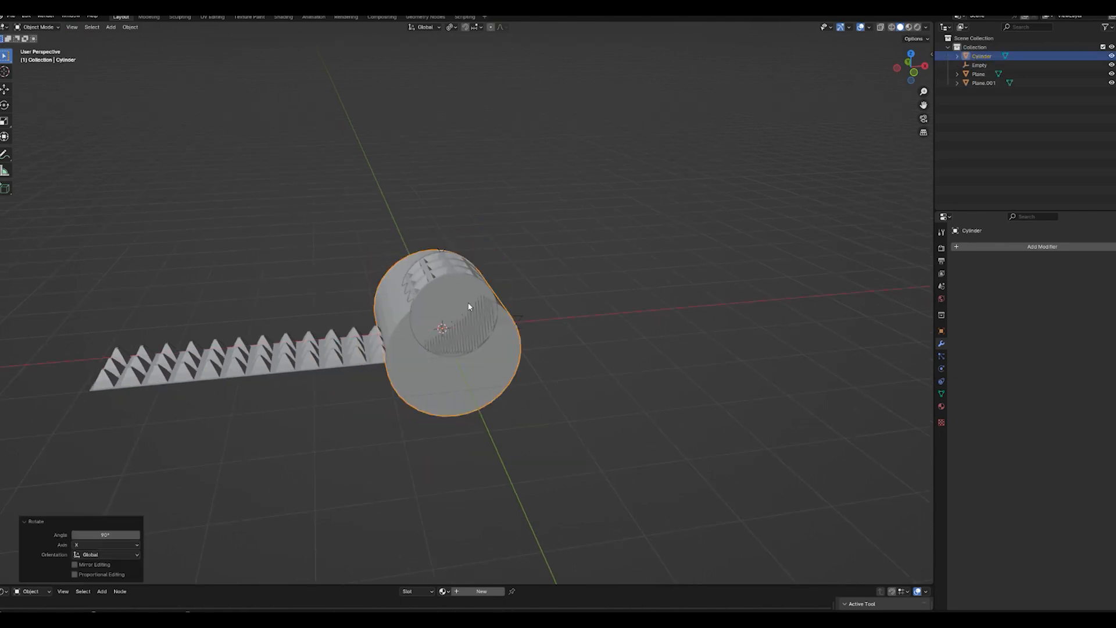
- Set the spiked cylinder's origin to its geometry
click(437, 287)
click(130, 27)
mouse_move(135, 46)
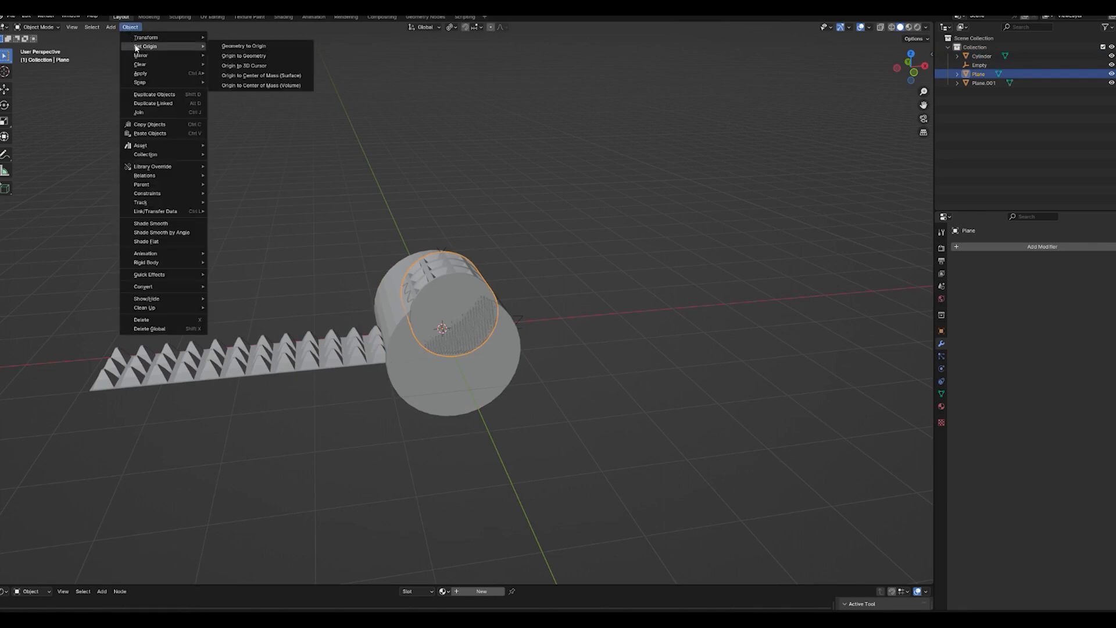
click(240, 58)
- Snap the new plain cylinder to the spiked cylinder using Selection to Active
click(487, 370)
click(467, 296)
click(474, 353)
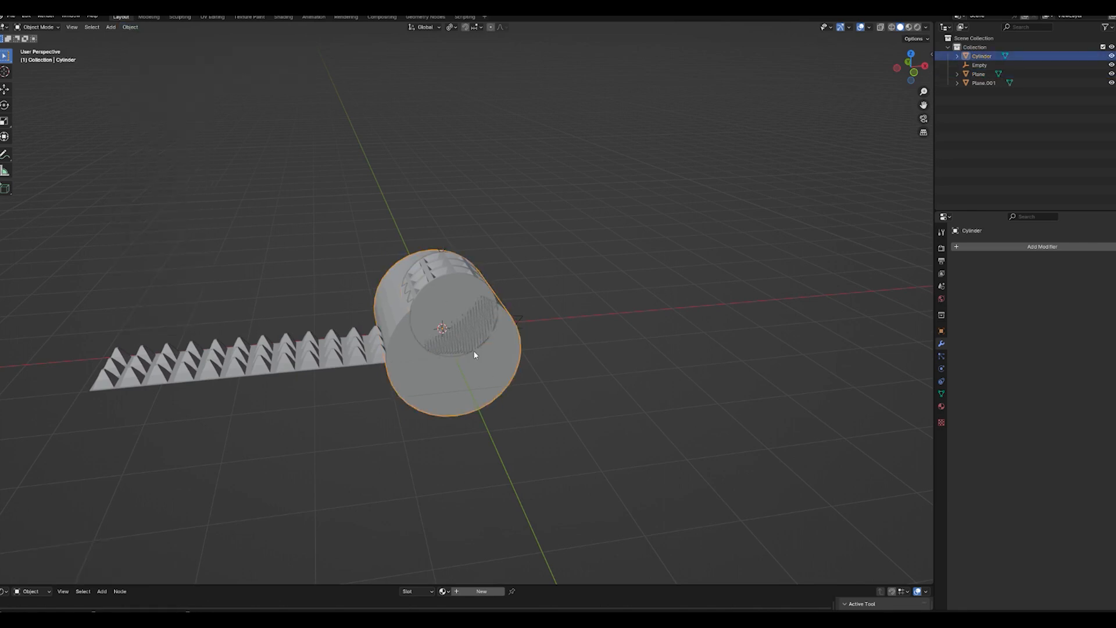
shift+click(445, 272)
key(shift+s)
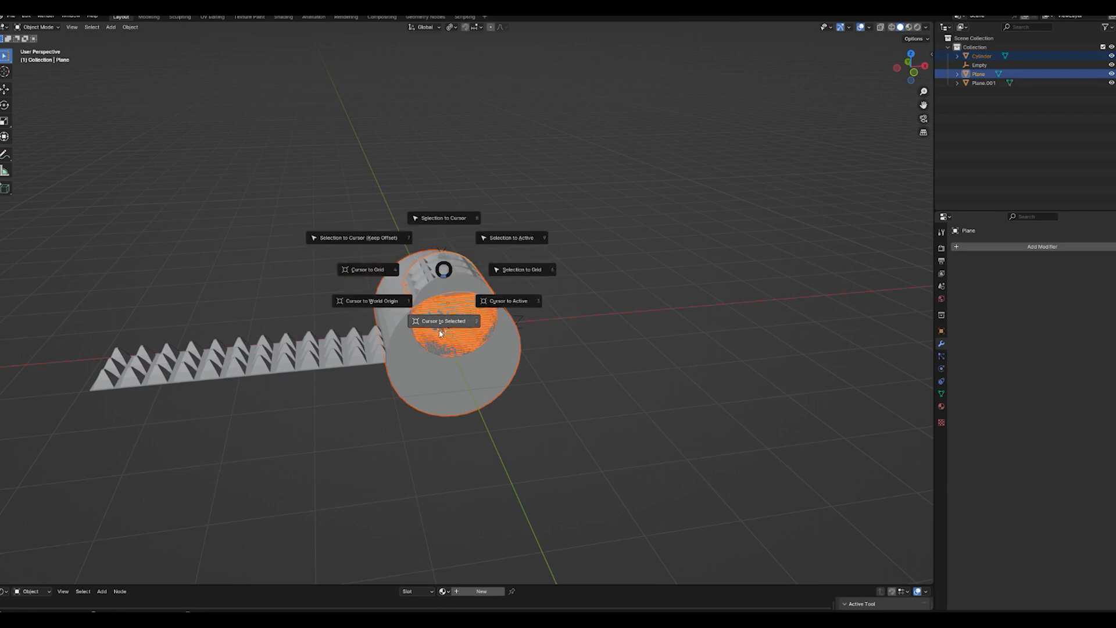
click(491, 237)
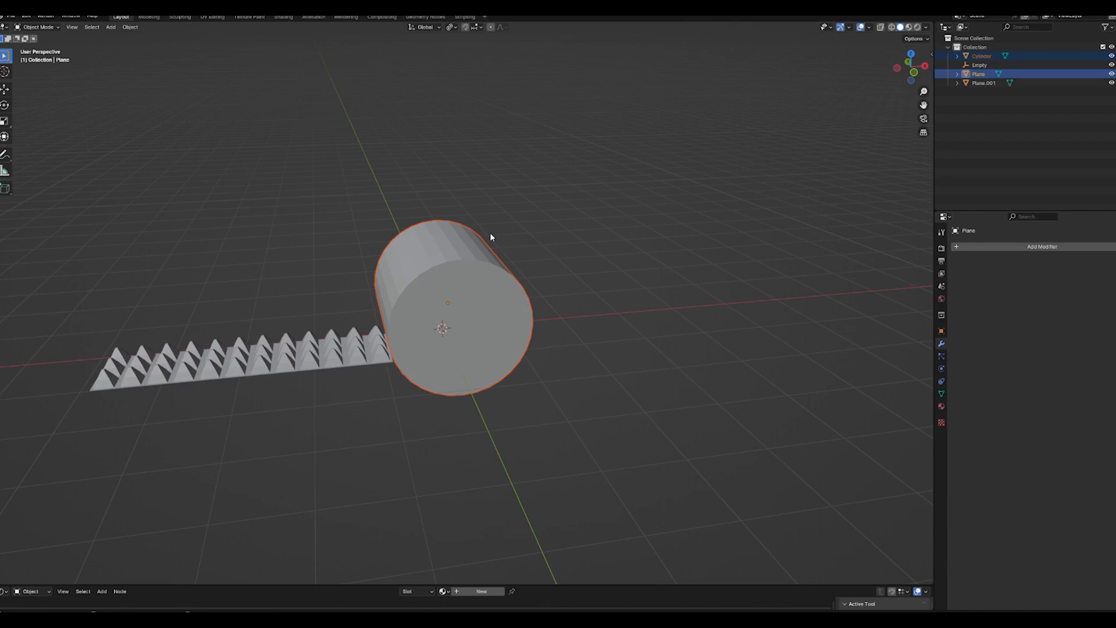
- Shrink the plain cylinder to fit inside the spiked one and stretch it along Y by about 6.48 into a shaft
click(499, 343)
key(s)
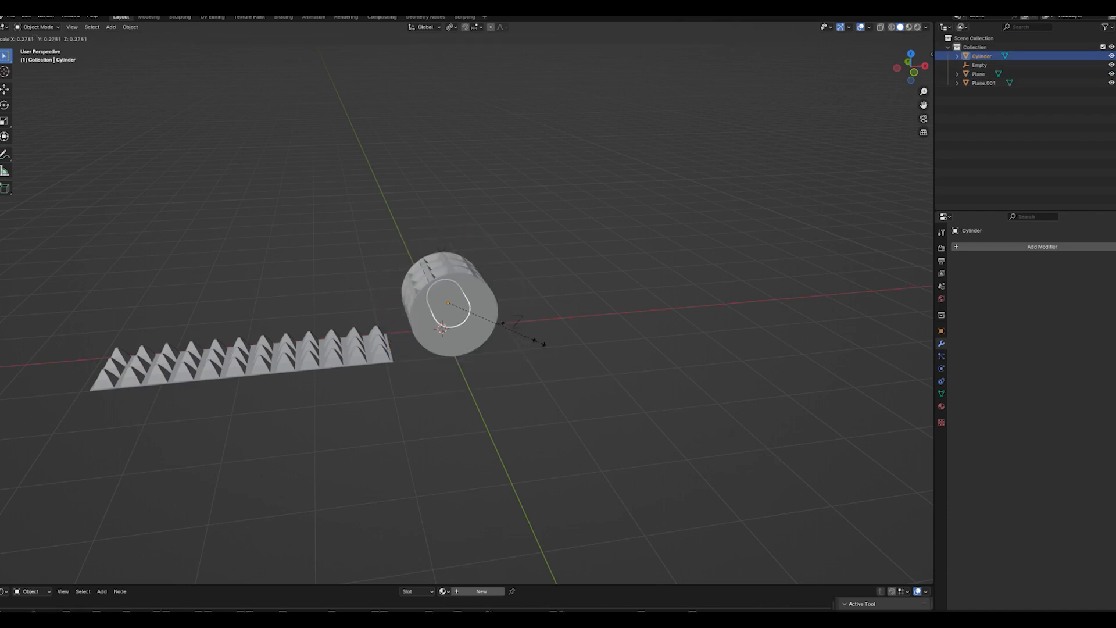
click(529, 342)
middle_drag(500, 347, 534, 372)
key(s)
key(y)
click(92, 531)
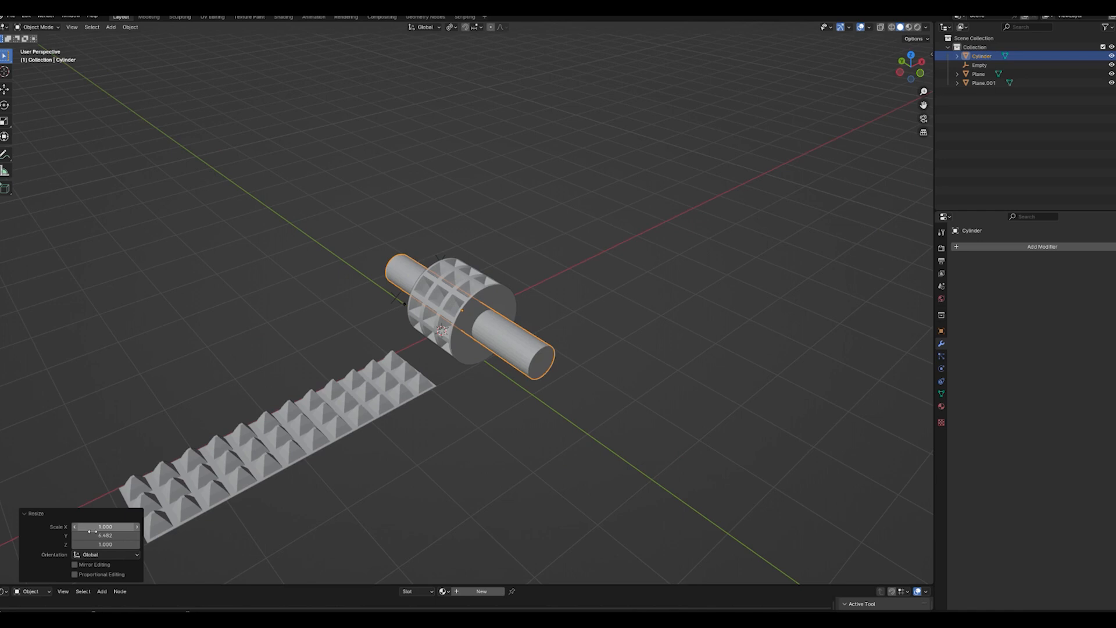
- Thicken the shaft by scaling it uniformly by about 1.559 and refine it by about 0.925
scroll(441, 496, up, 2)
scroll(454, 492, up, 2)
middle_drag(464, 481, 496, 488)
key(s)
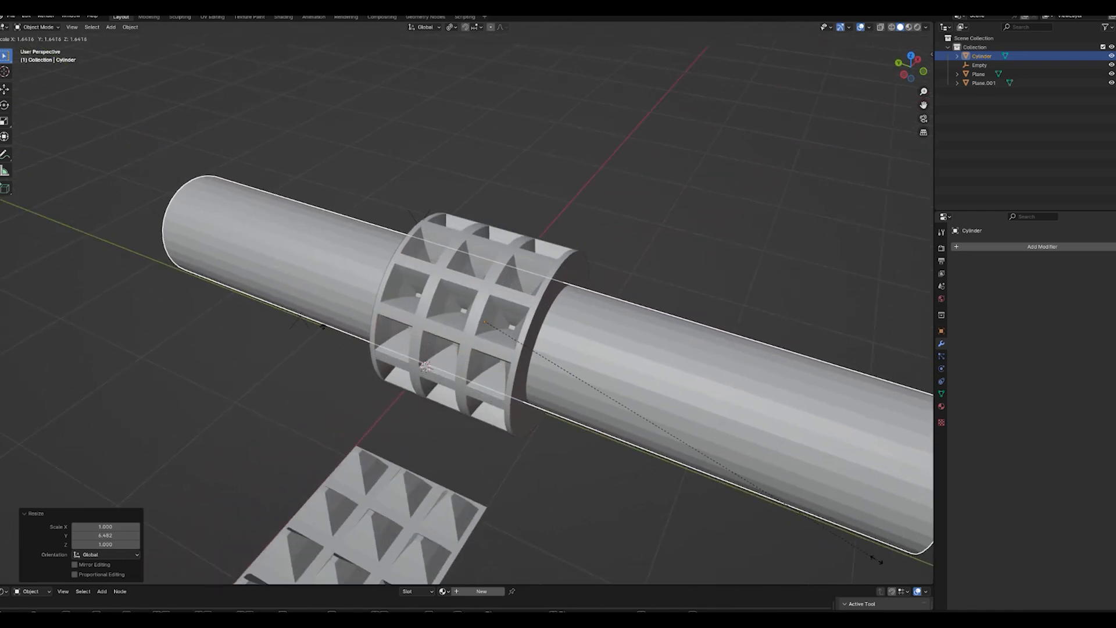
click(850, 557)
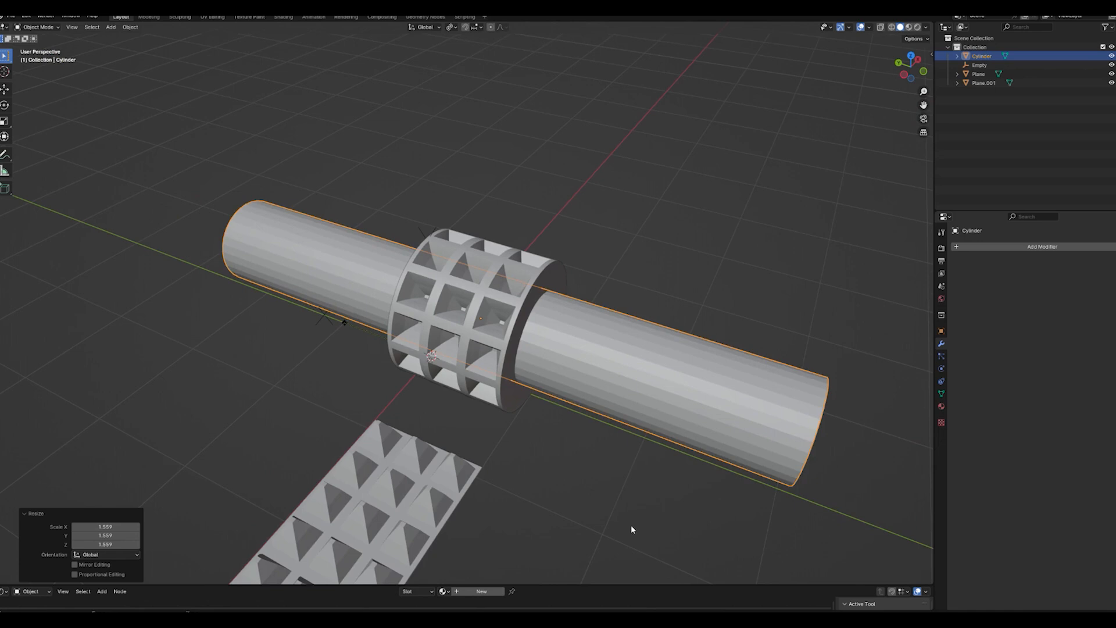
key(s)
click(714, 529)
shift+middle_drag(714, 529, 489, 382)
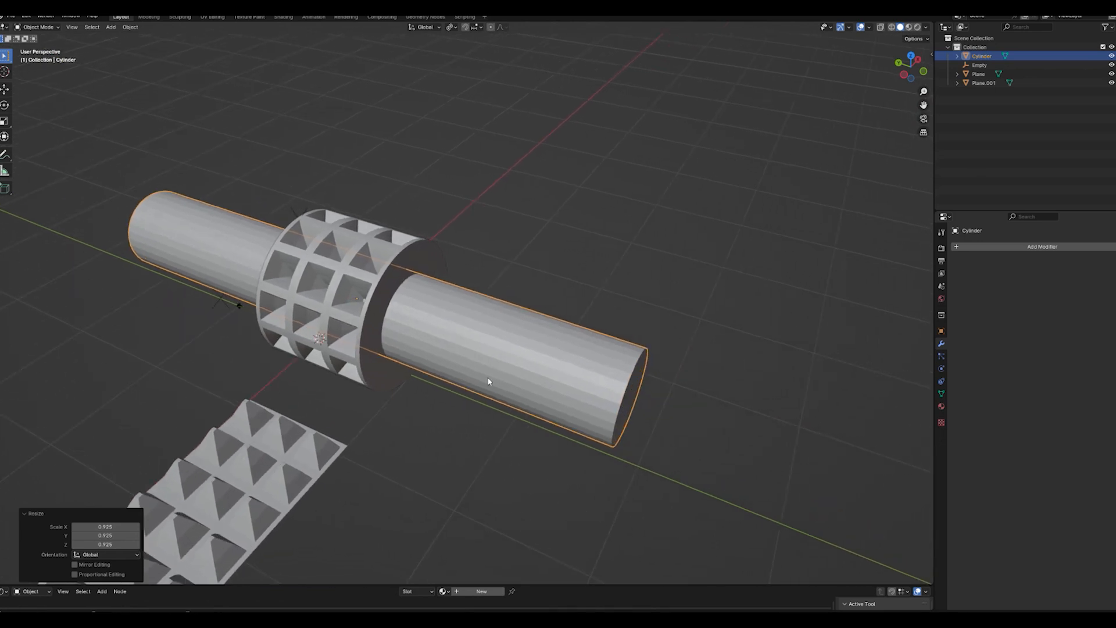
scroll(572, 375, down, 1)
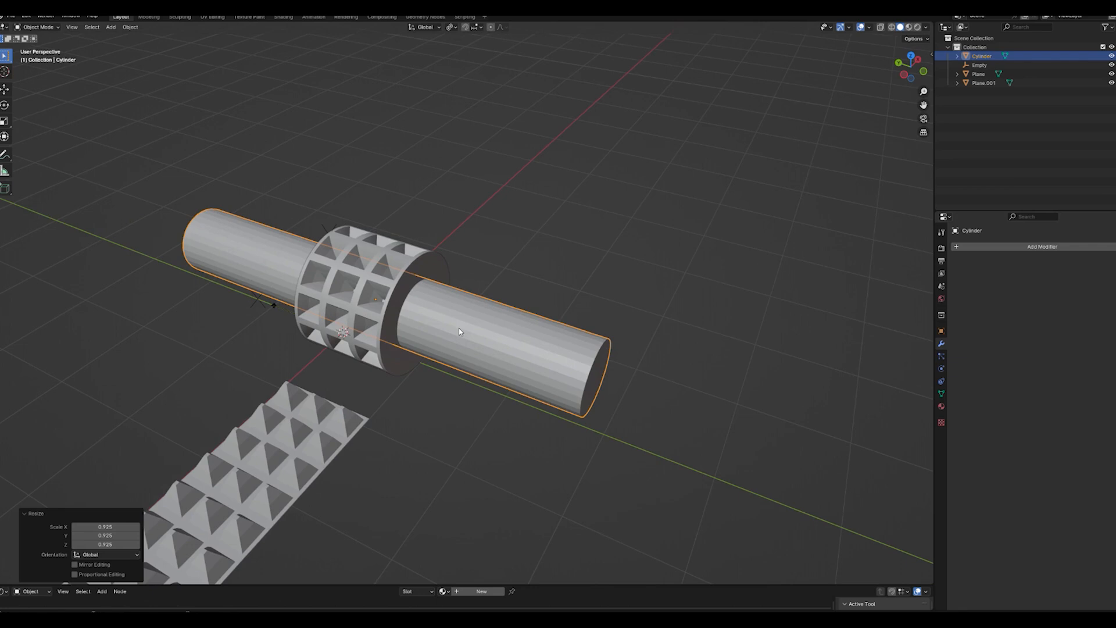
- Add a Subdivision Surface modifier to the shaft and set its viewport level to 6
click(968, 247)
mouse_move(961, 244)
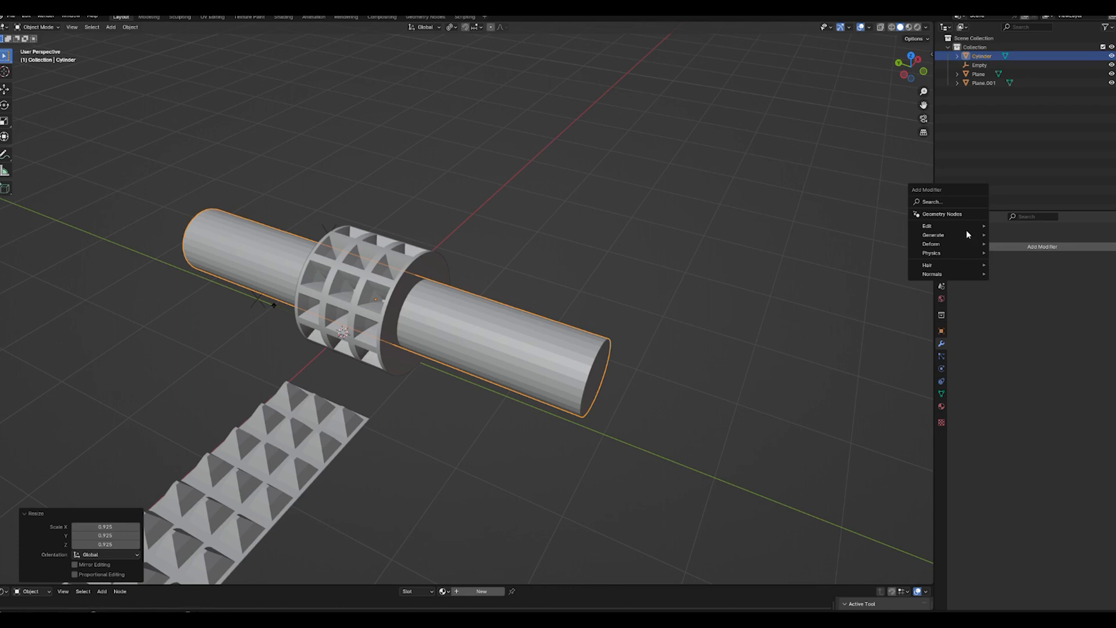
click(1025, 351)
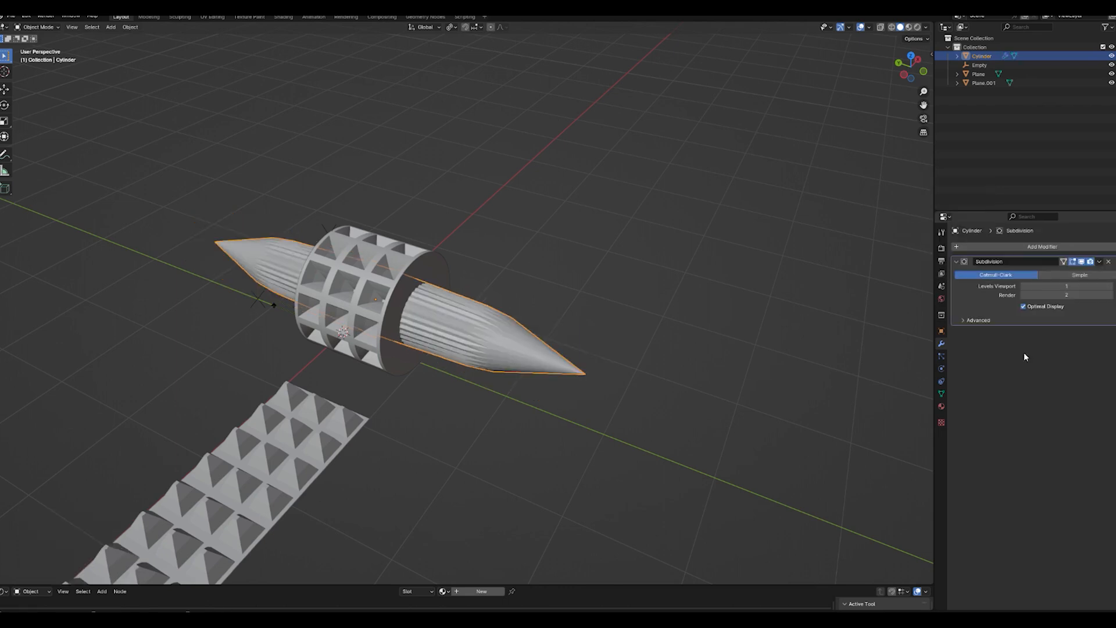
double_click(1086, 287)
key(Tab)
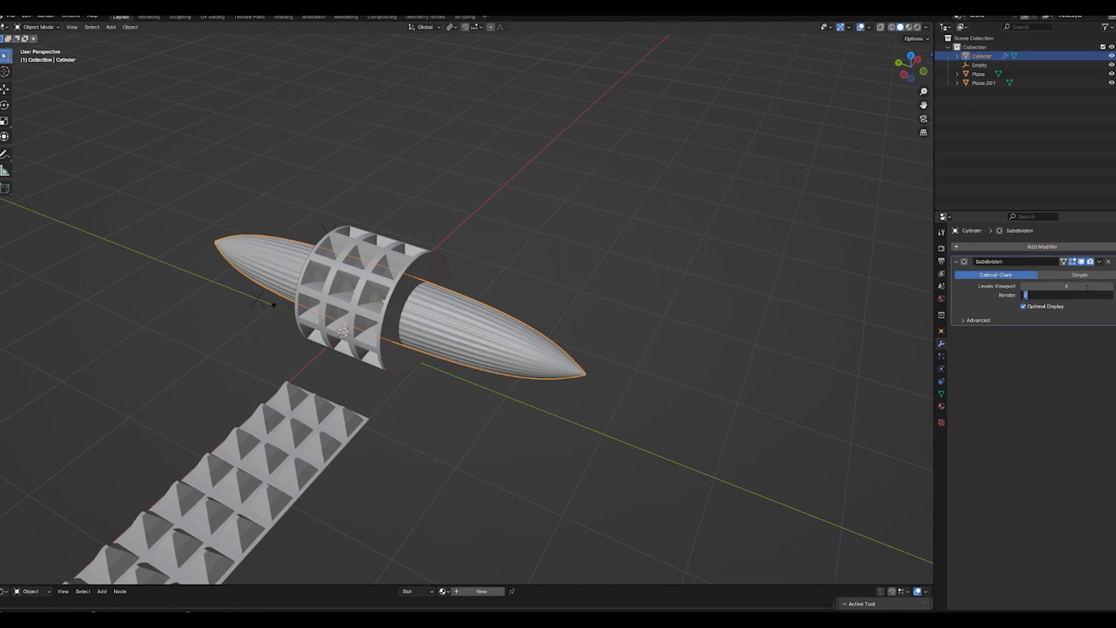
key(Return)
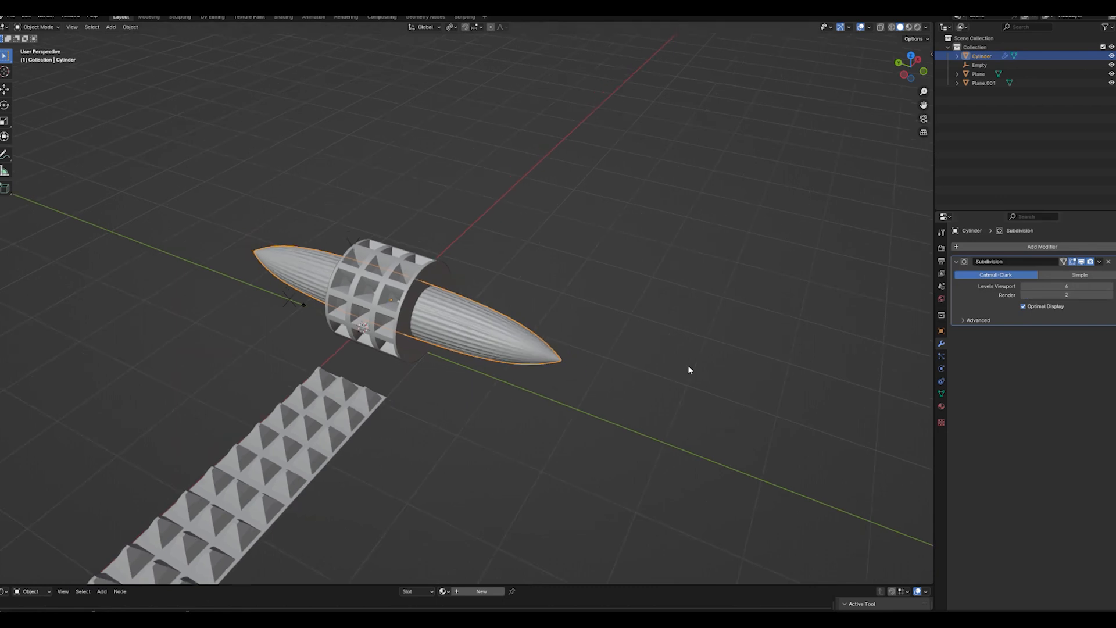
- In Edit Mode, add one loop cut at each end of the shaft, slid fully outward with factors -1 and 1
key(Tab)
key(ctrl+r)
click(571, 363)
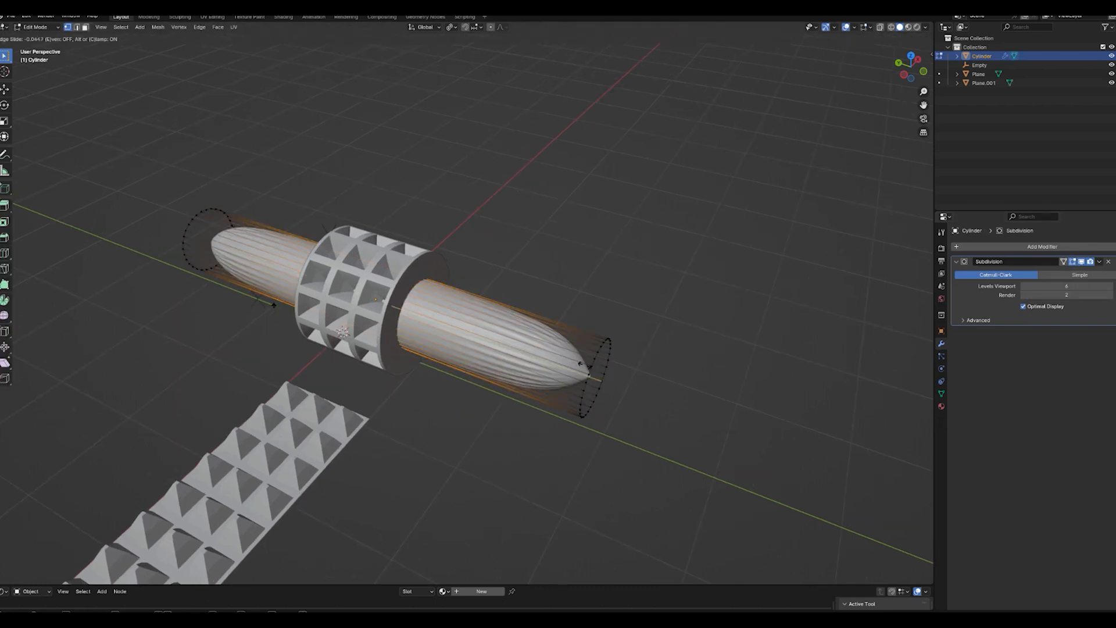
click(915, 445)
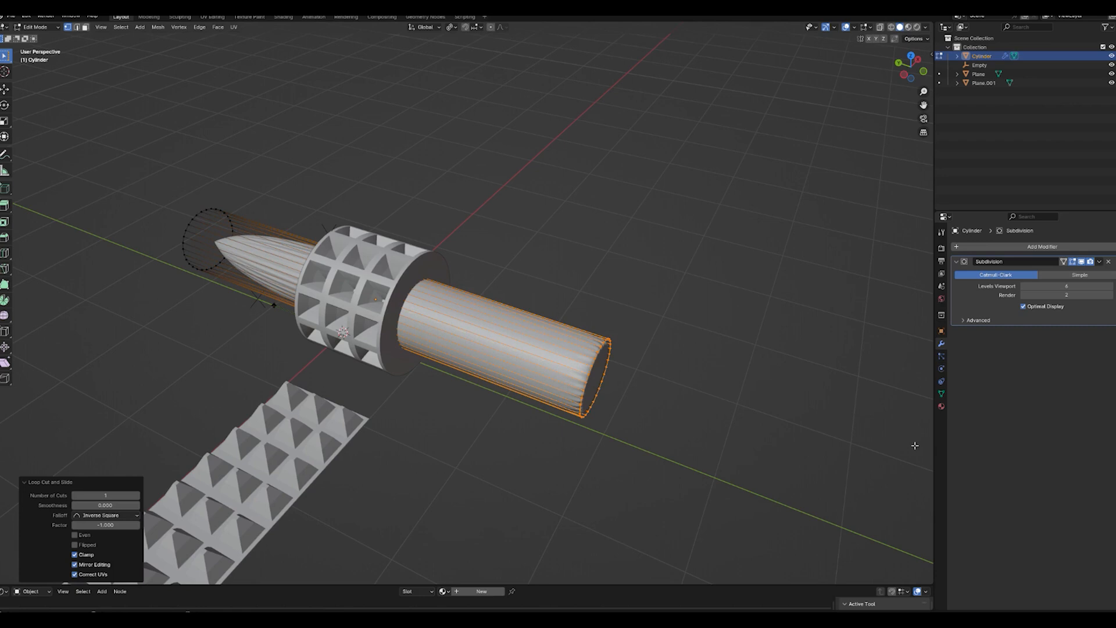
key(ctrl+r)
click(251, 254)
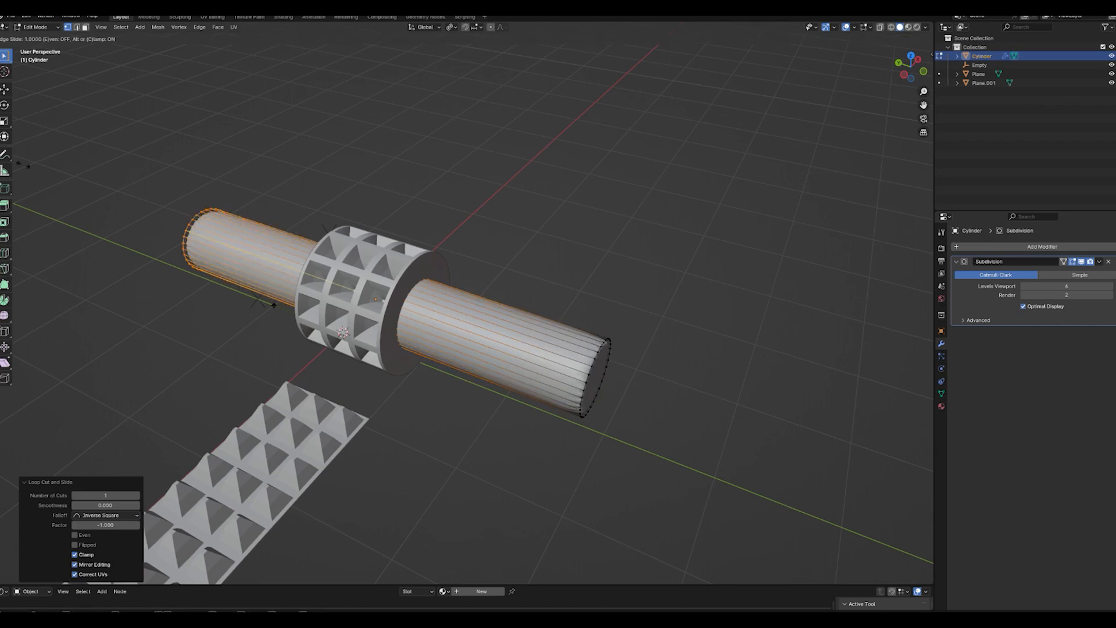
click(1075, 210)
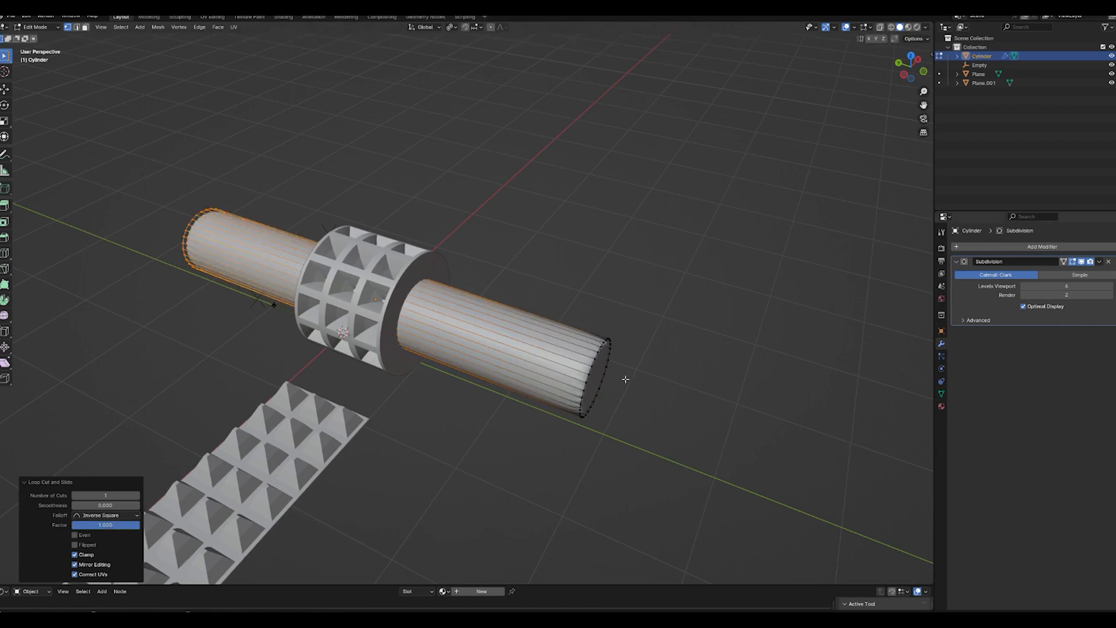
click(601, 379)
key(i)
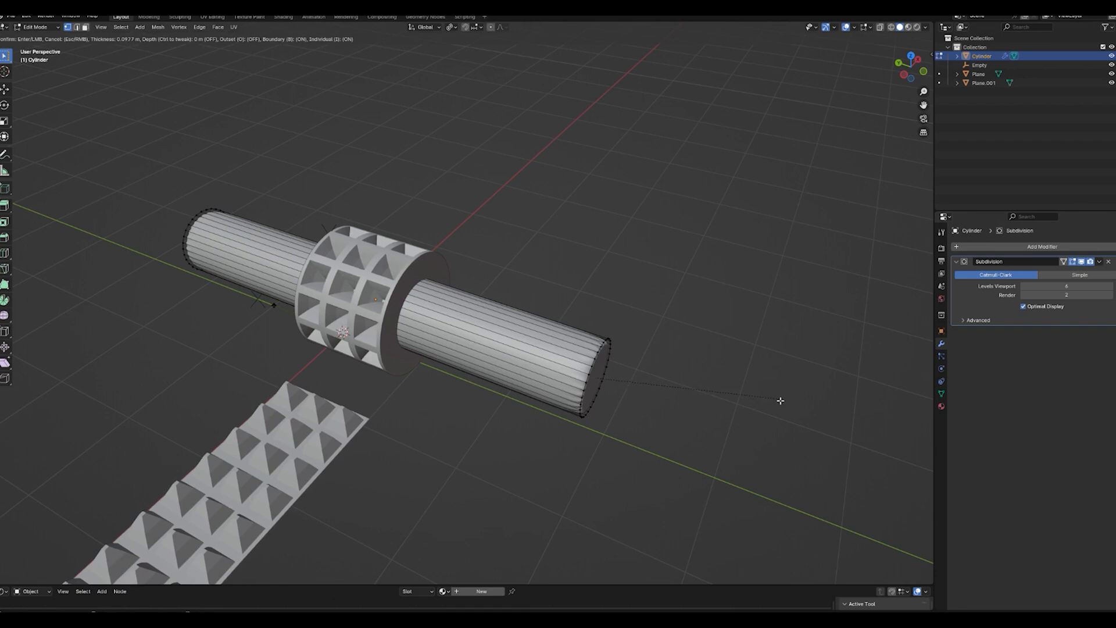
right_click(678, 389)
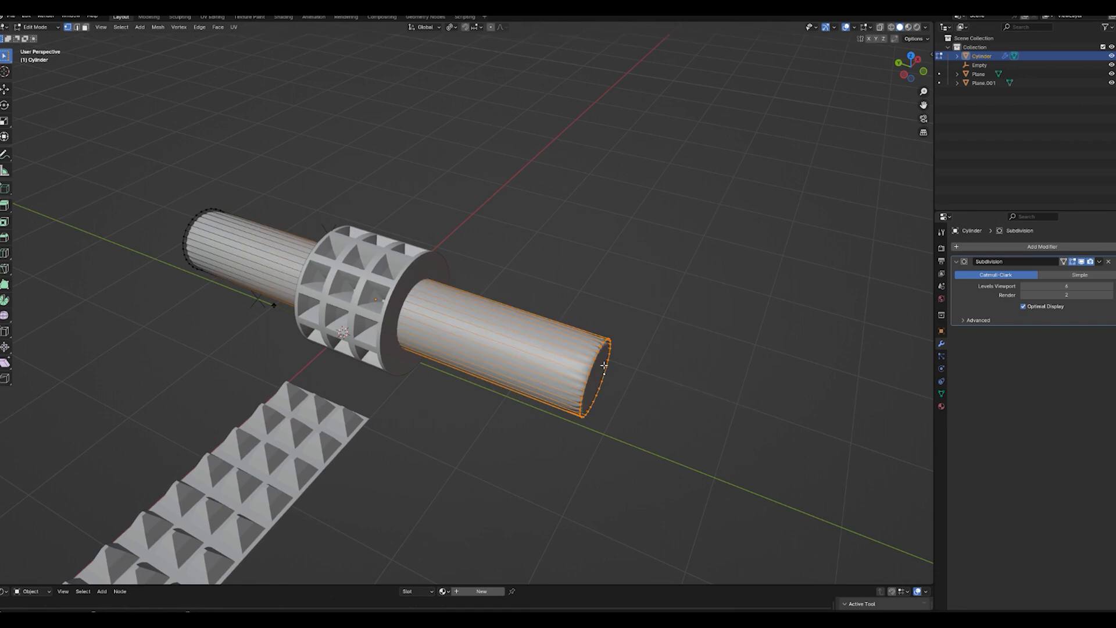
key(i)
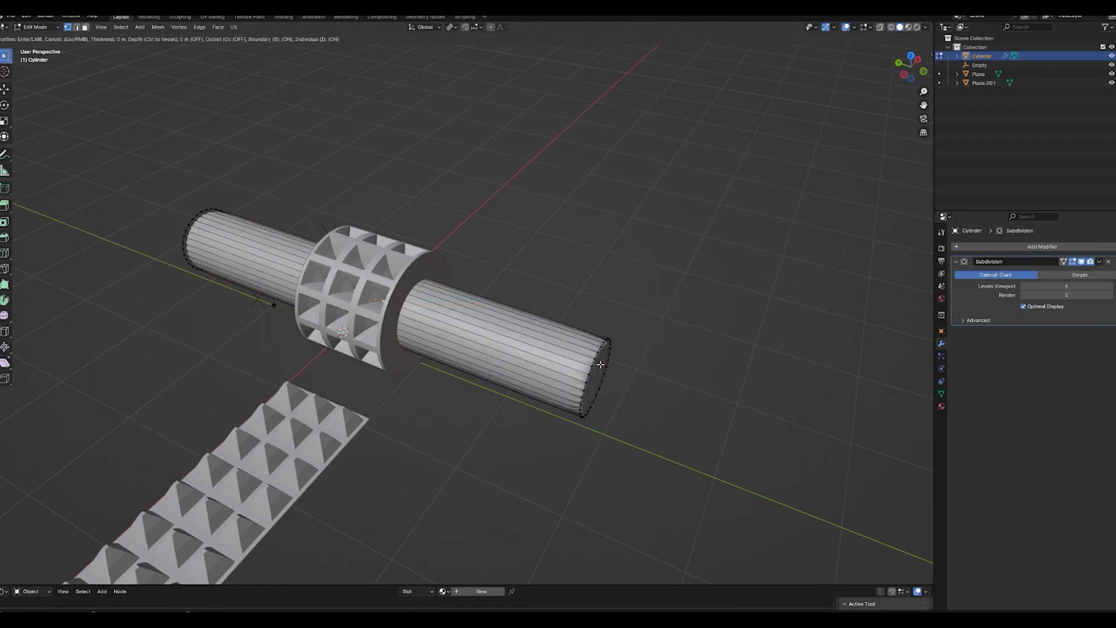
right_click(593, 368)
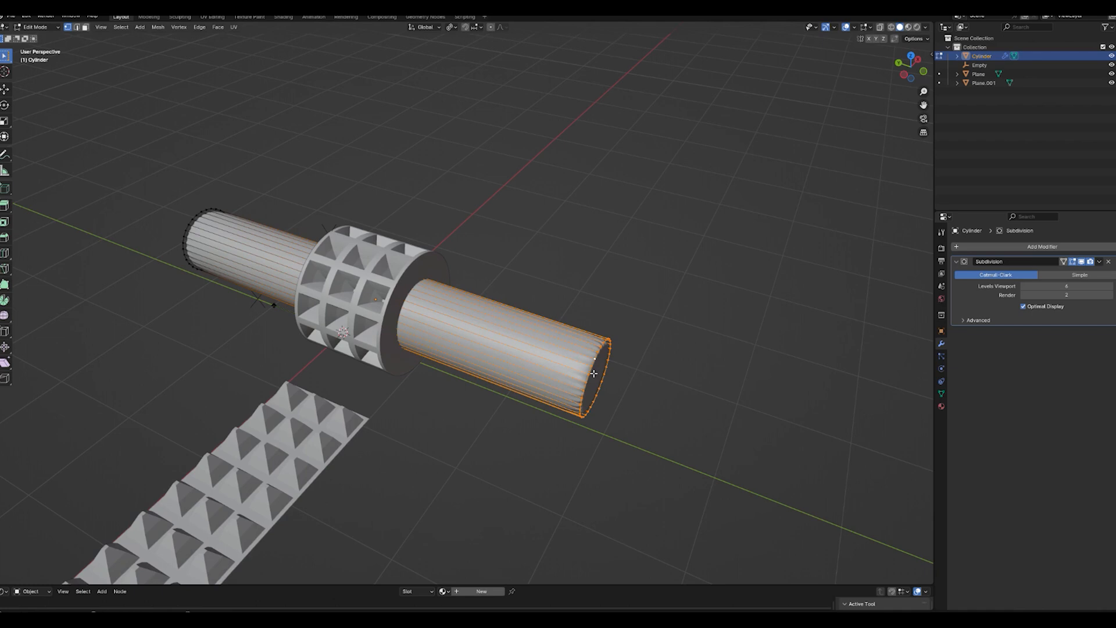
key(i)
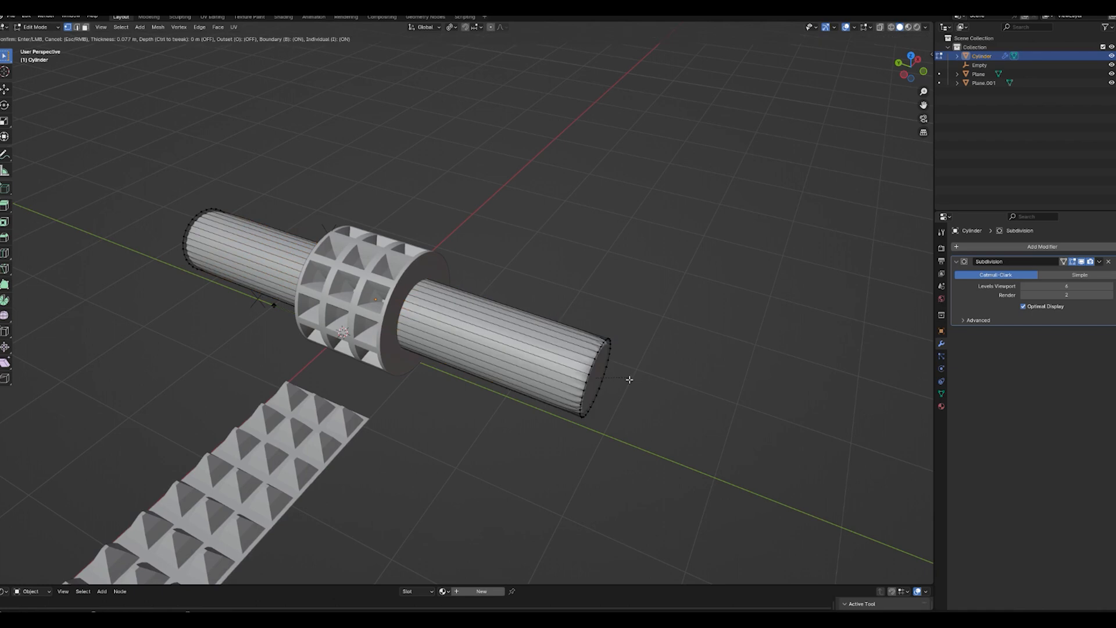
right_click(628, 381)
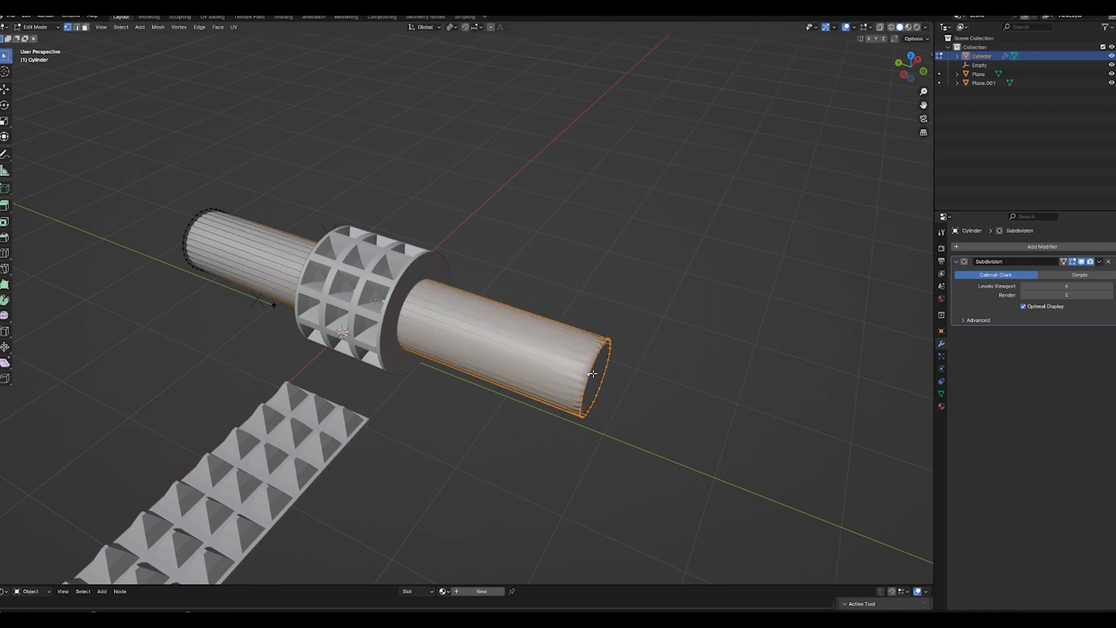
key(i)
right_click(618, 387)
- Add another loop cut close to each end of the shaft, one with a factor of about 0.979, and return to Object Mode
key(Tab)
middle_drag(459, 405, 489, 371)
key(Tab)
key(g)
key(g)
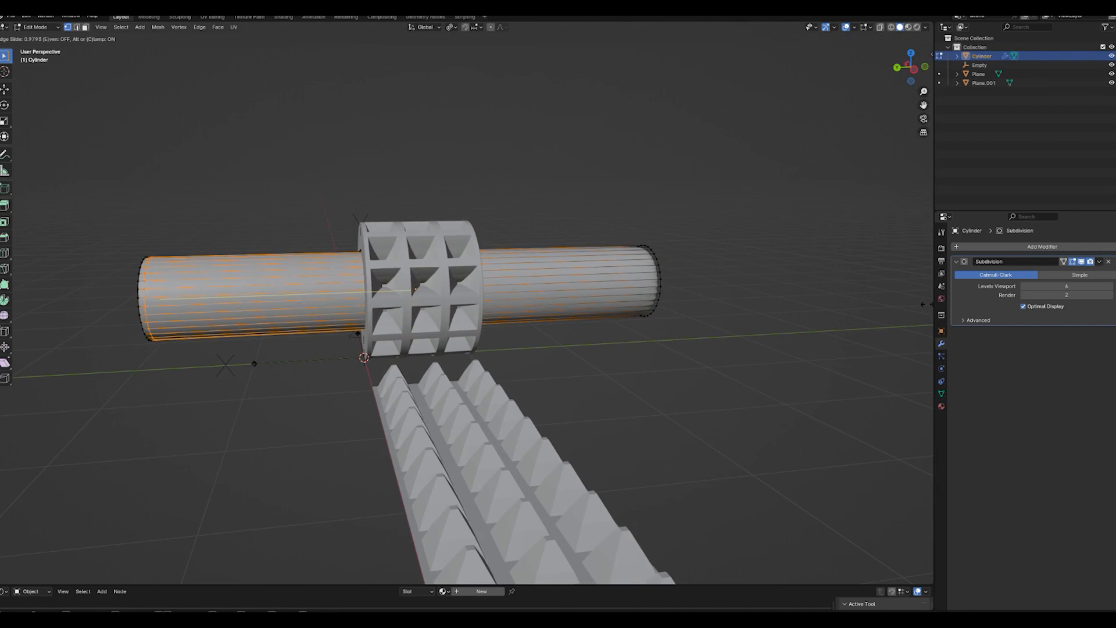
click(49, 324)
key(g)
key(g)
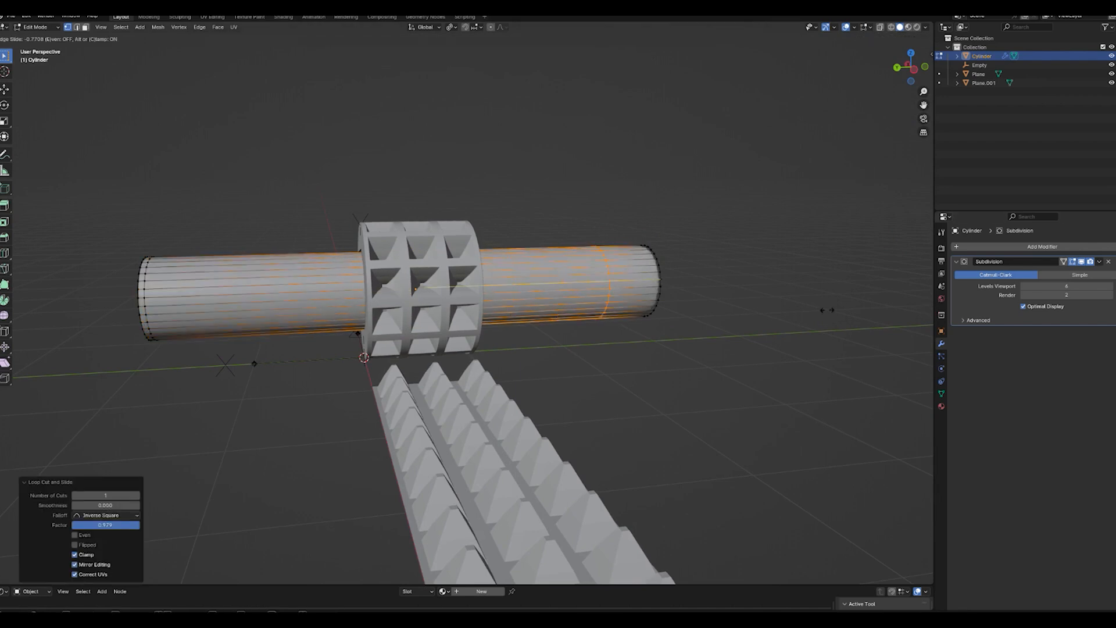
click(865, 314)
key(Tab)
- Add a Boolean Difference modifier to the spiked roller, with the shaft cylinder as its cutting object and the solver set to Fast
middle_drag(574, 357, 448, 316)
click(447, 315)
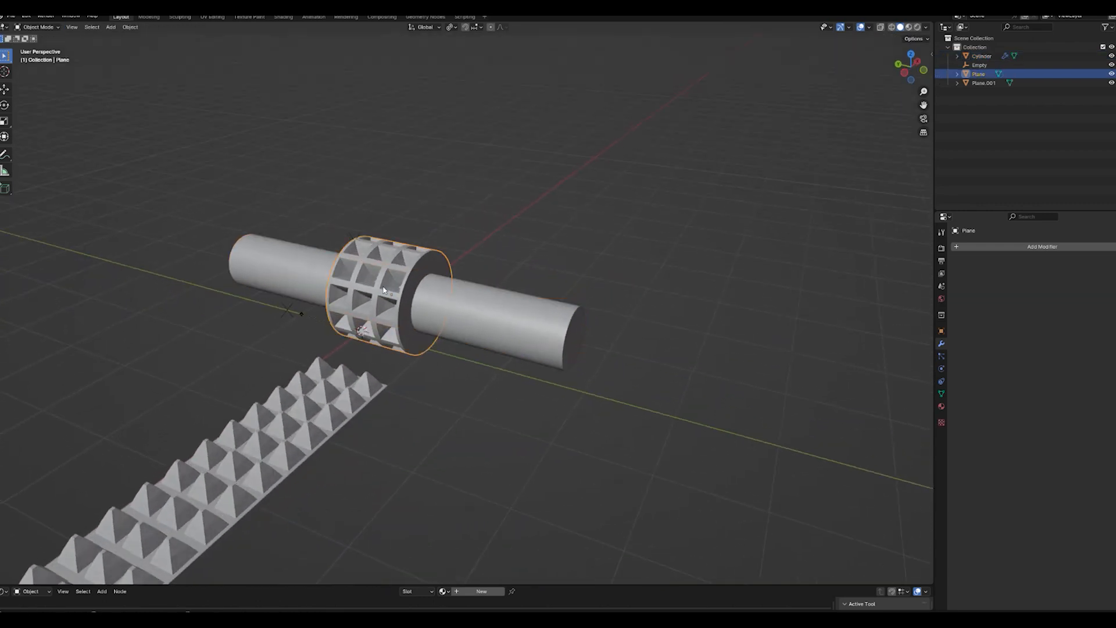
click(973, 247)
mouse_move(958, 247)
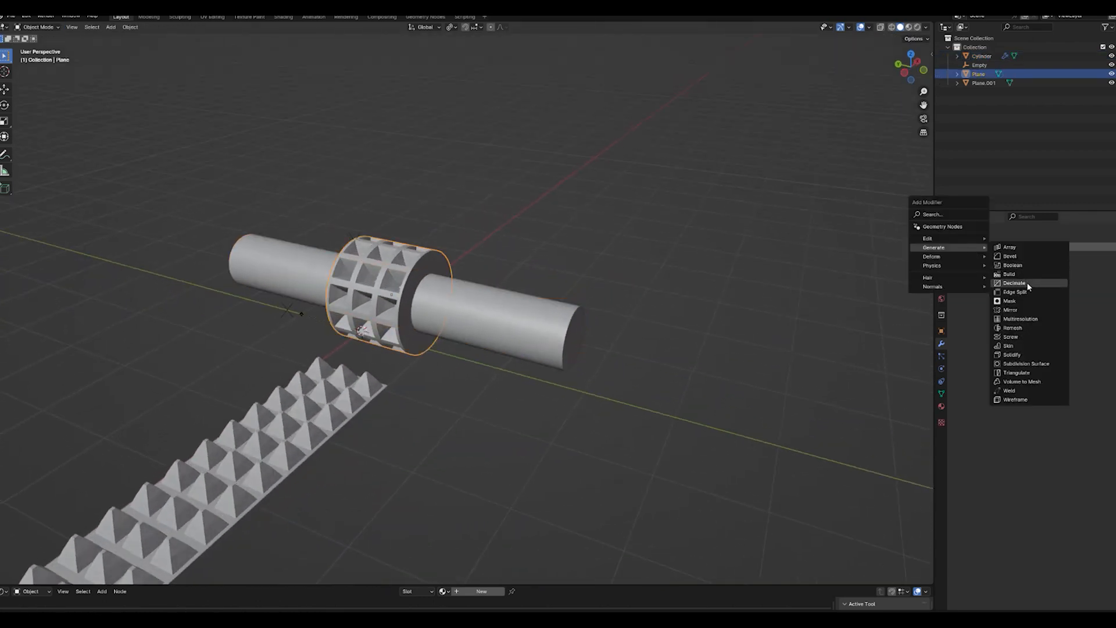
click(1065, 266)
click(1109, 297)
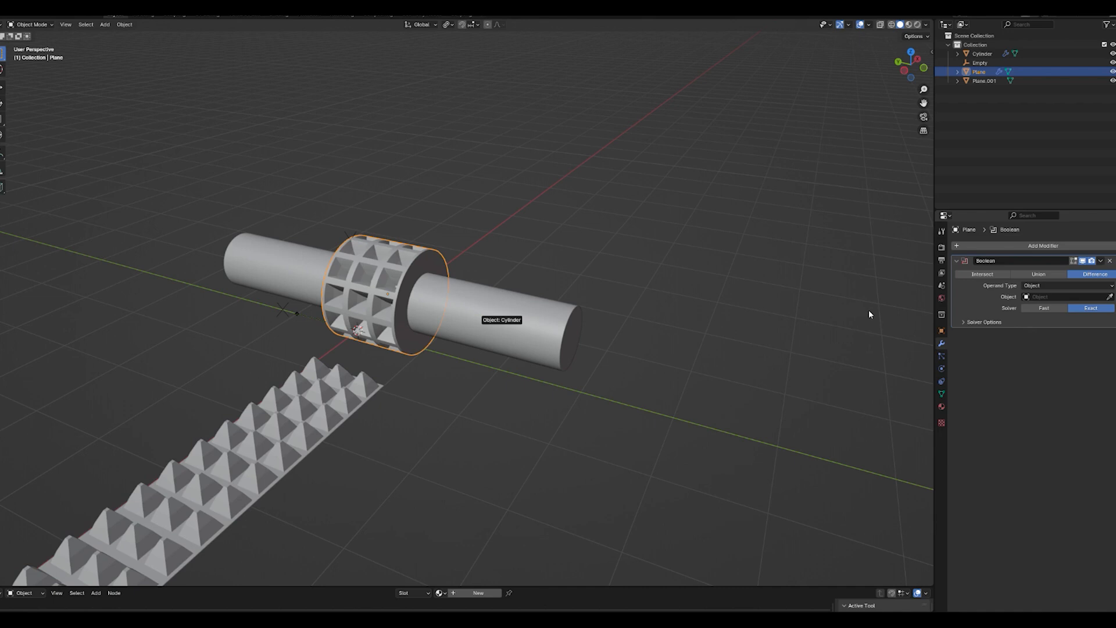
click(473, 329)
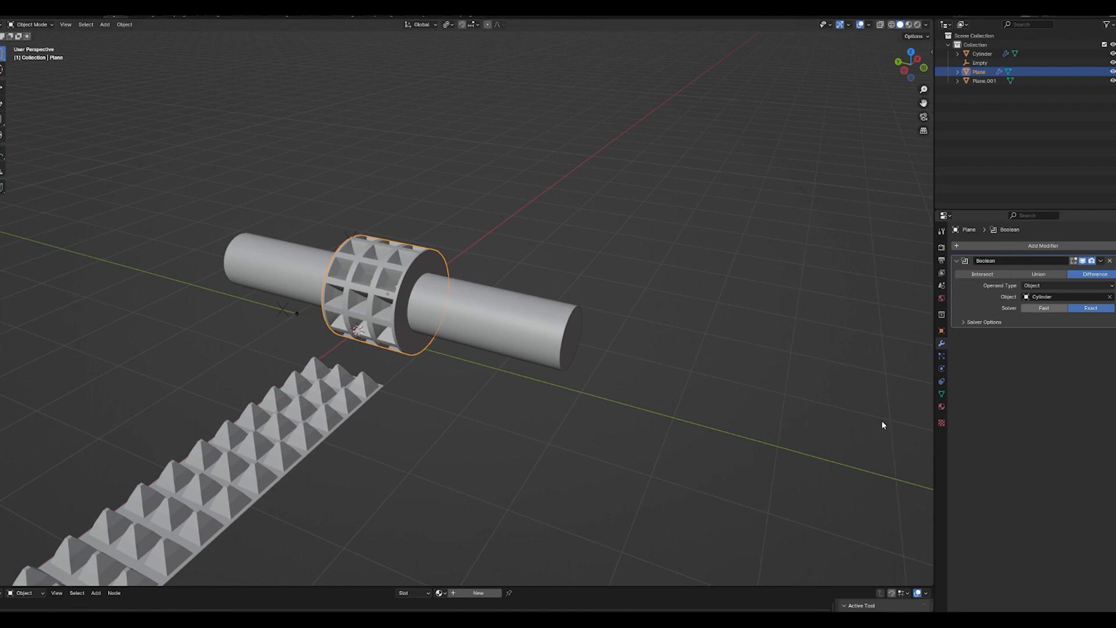
click(1045, 308)
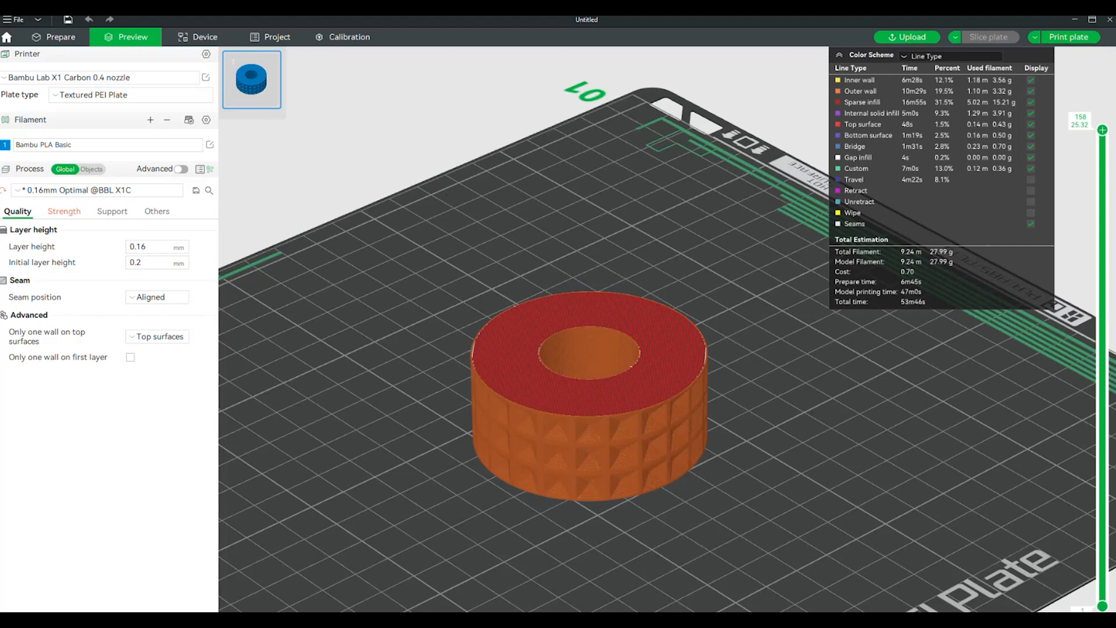
- Switch to Bambu Studio, inspect the sliced roller preview, and review the Strength, Support, Others and Quality process settings
scroll(750, 521, down, 1)
scroll(740, 503, up, 1)
right_drag(700, 533, 666, 514)
drag(667, 517, 643, 510)
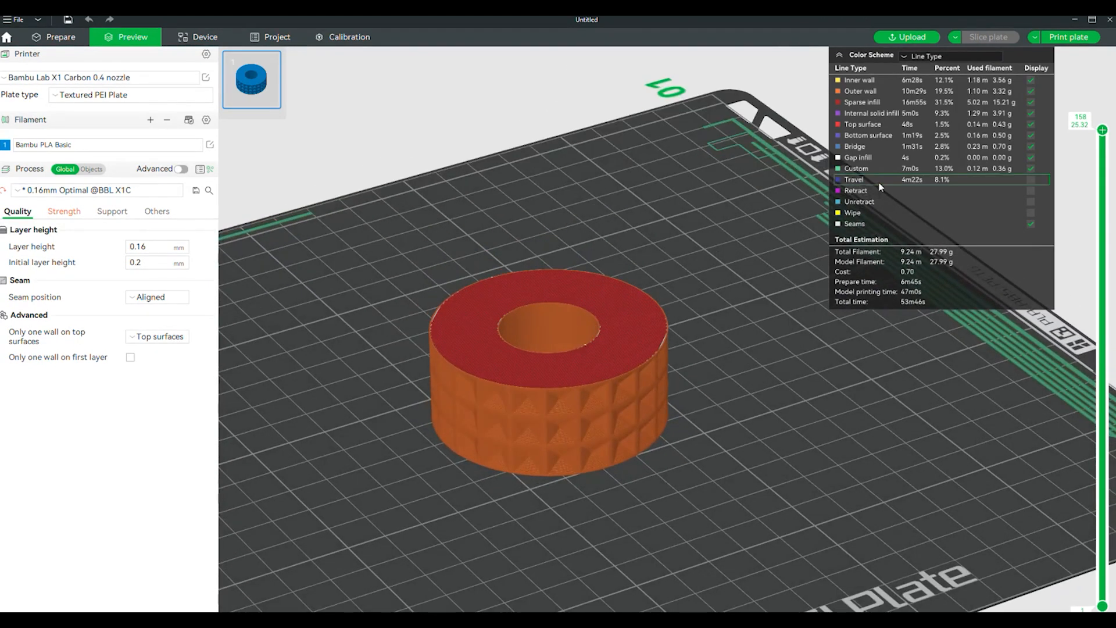
click(62, 213)
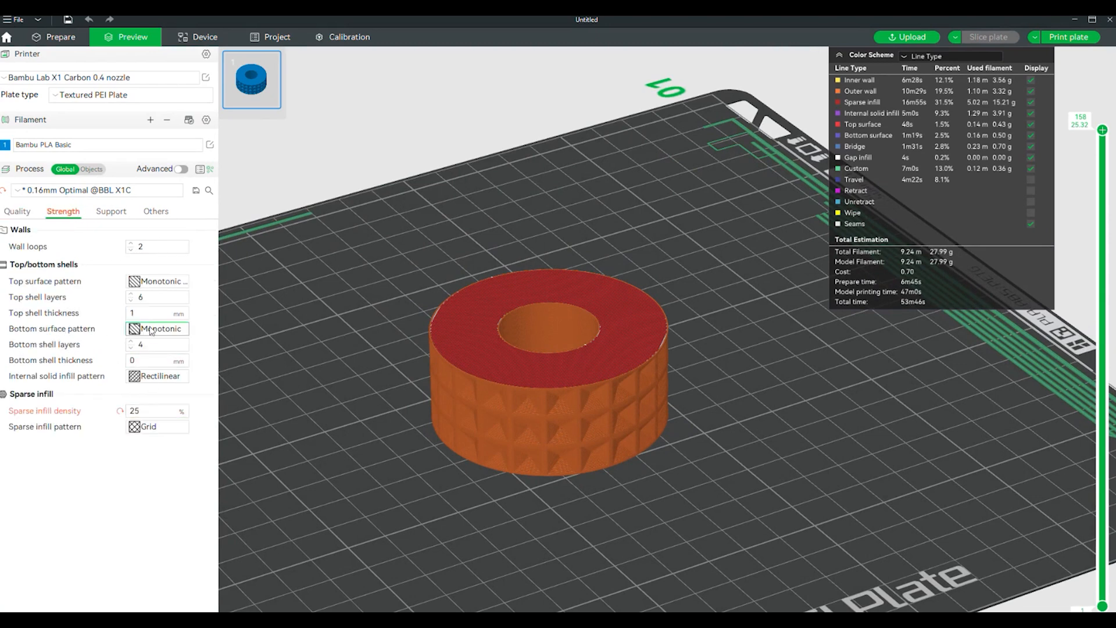
click(117, 214)
click(154, 213)
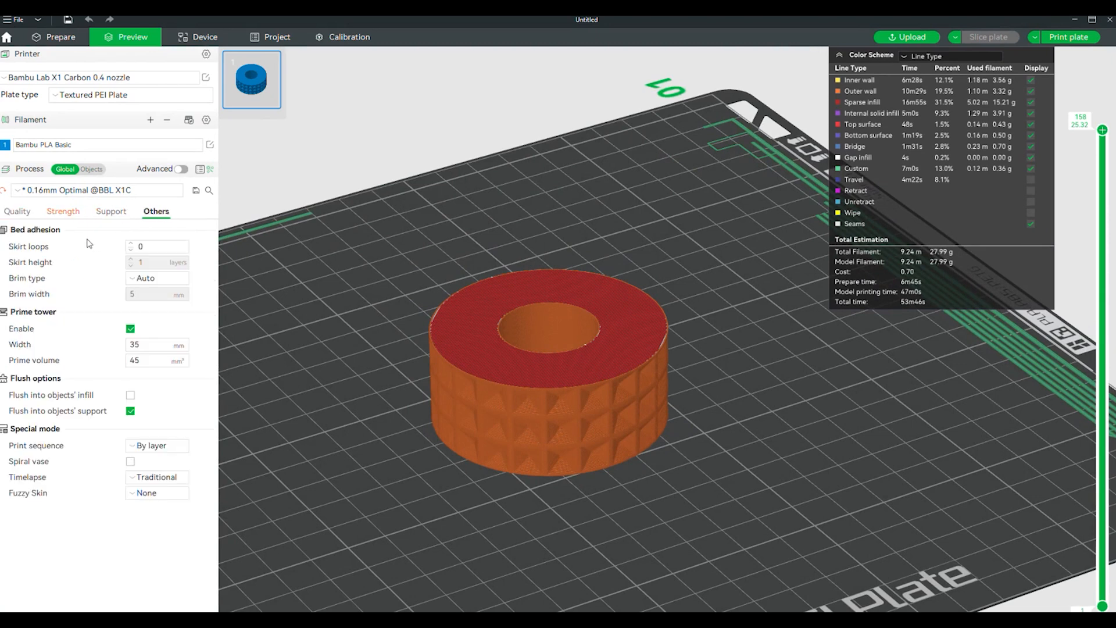
click(11, 213)
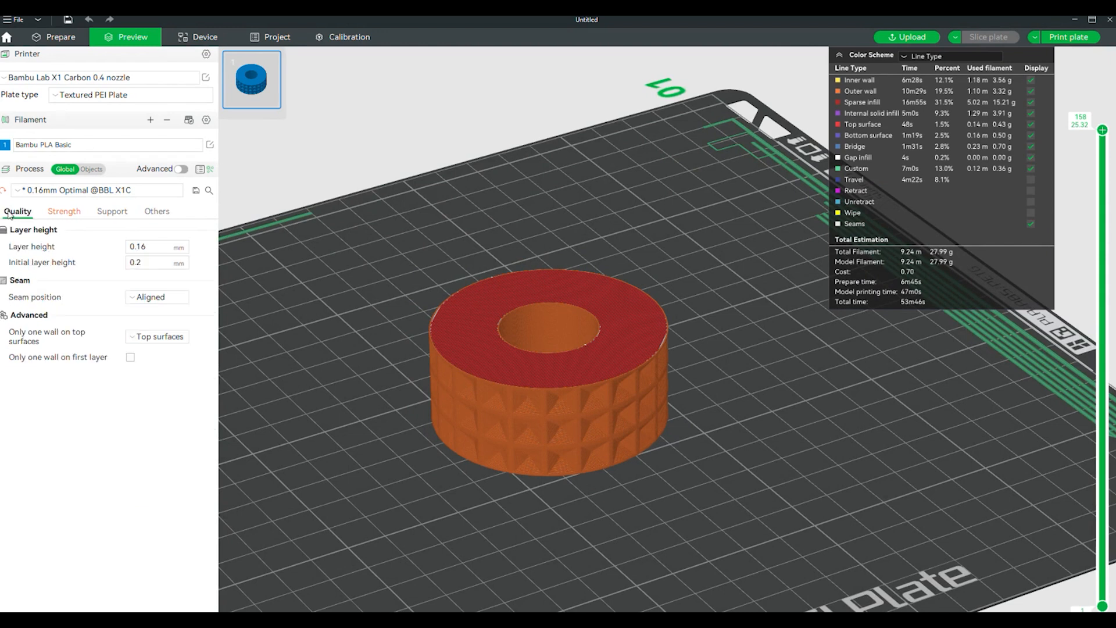